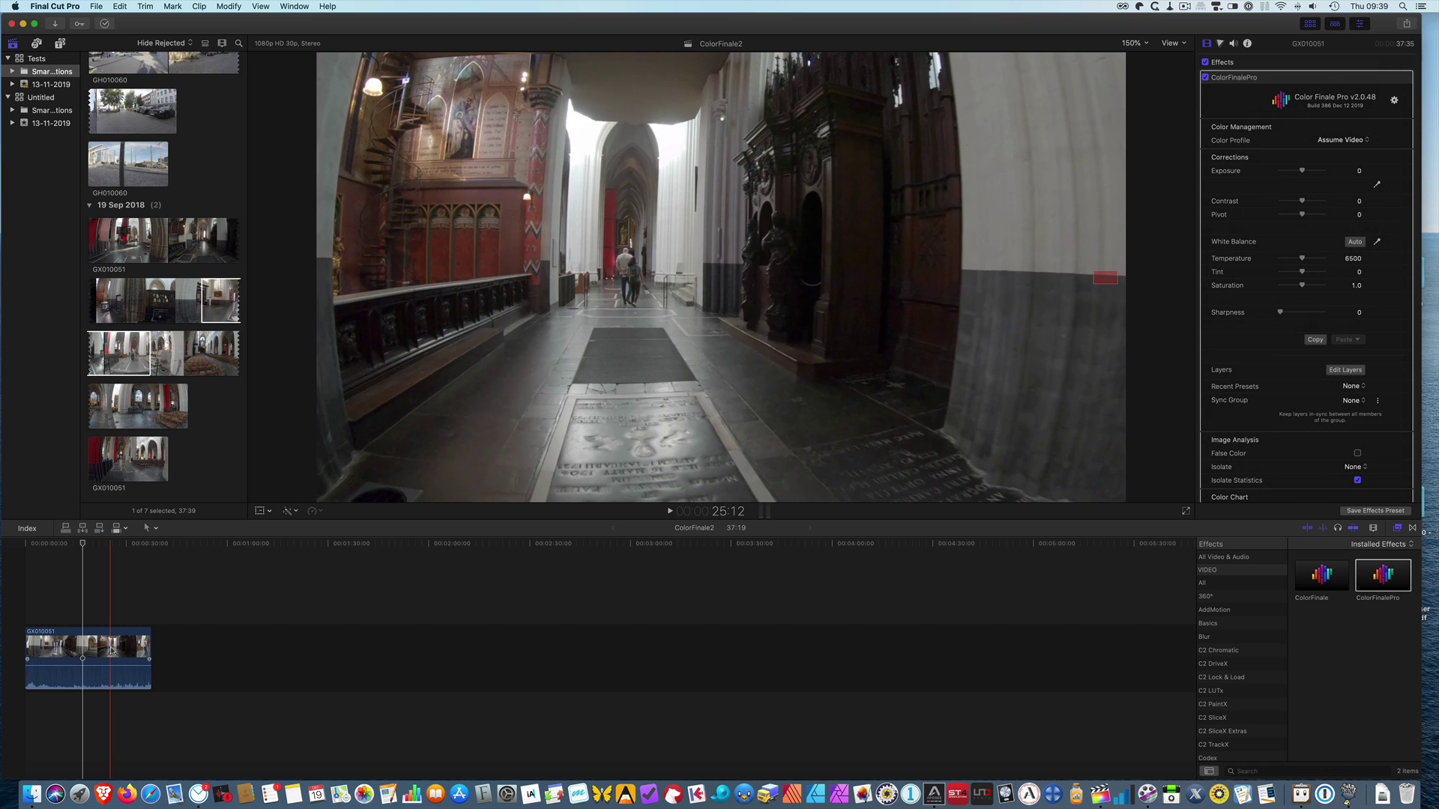
left_click(112, 651)
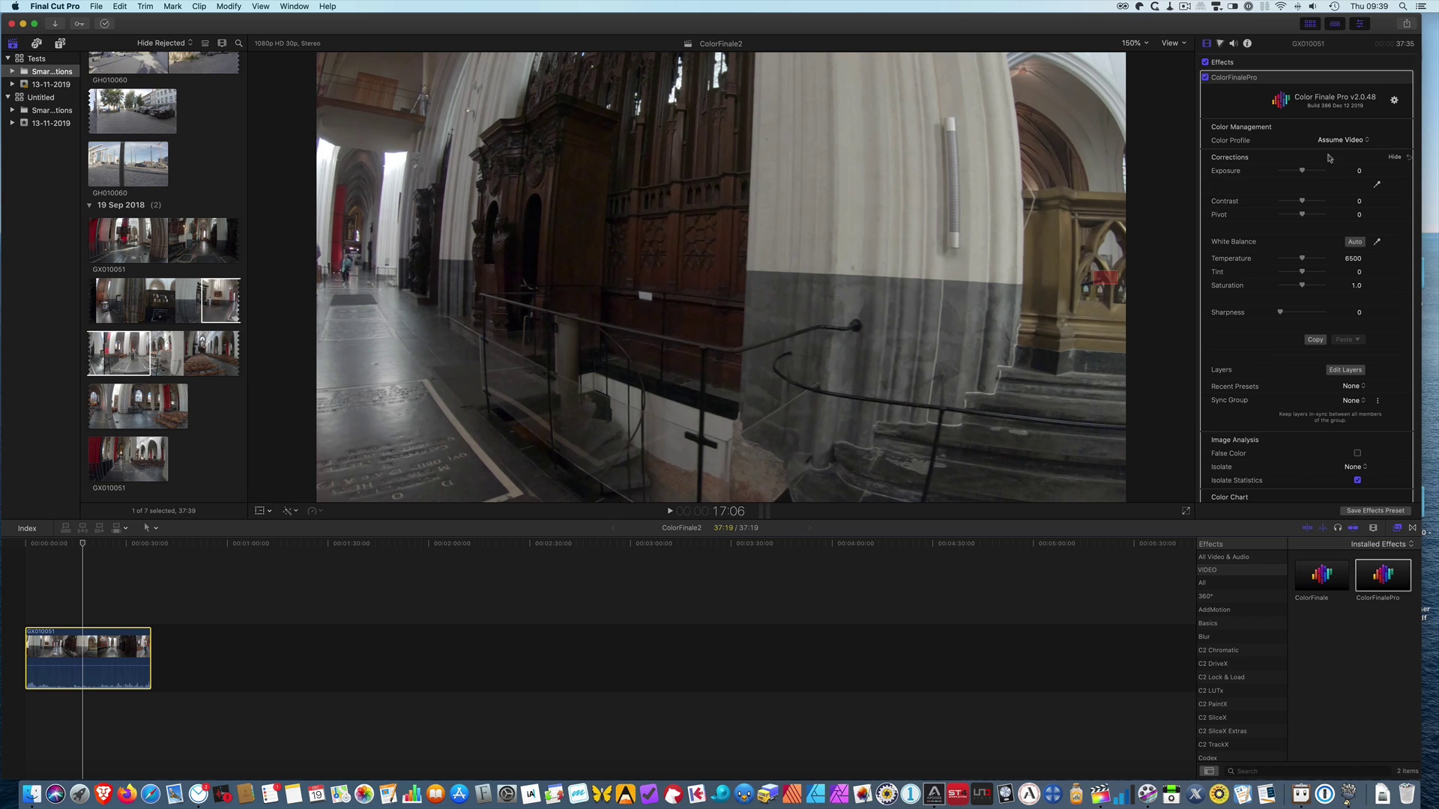
- Select the cathedral clip in the timeline and show its ColorFinalePro effect settings in the Inspector
left_click(1334, 86)
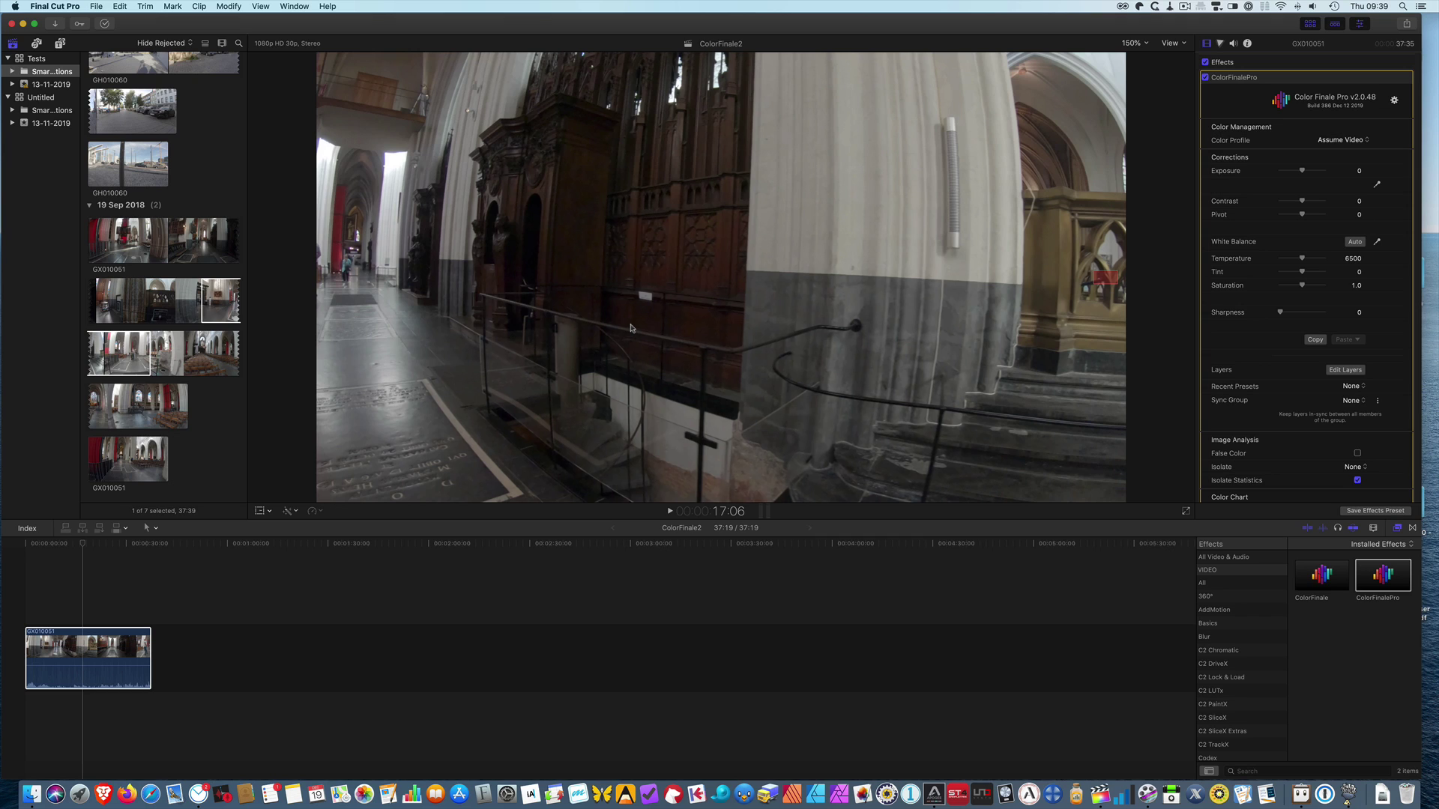
left_click(1333, 143)
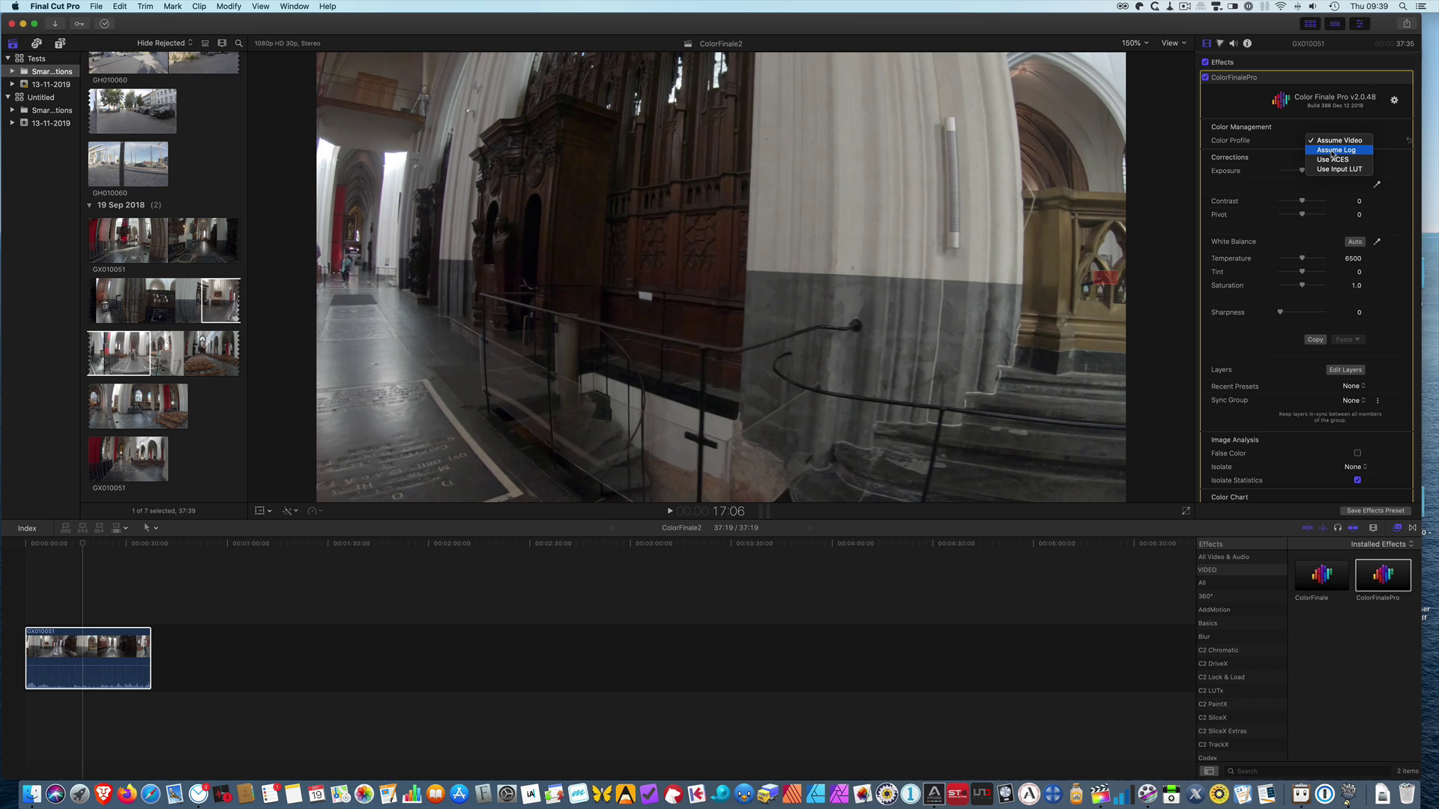
left_click(1332, 150)
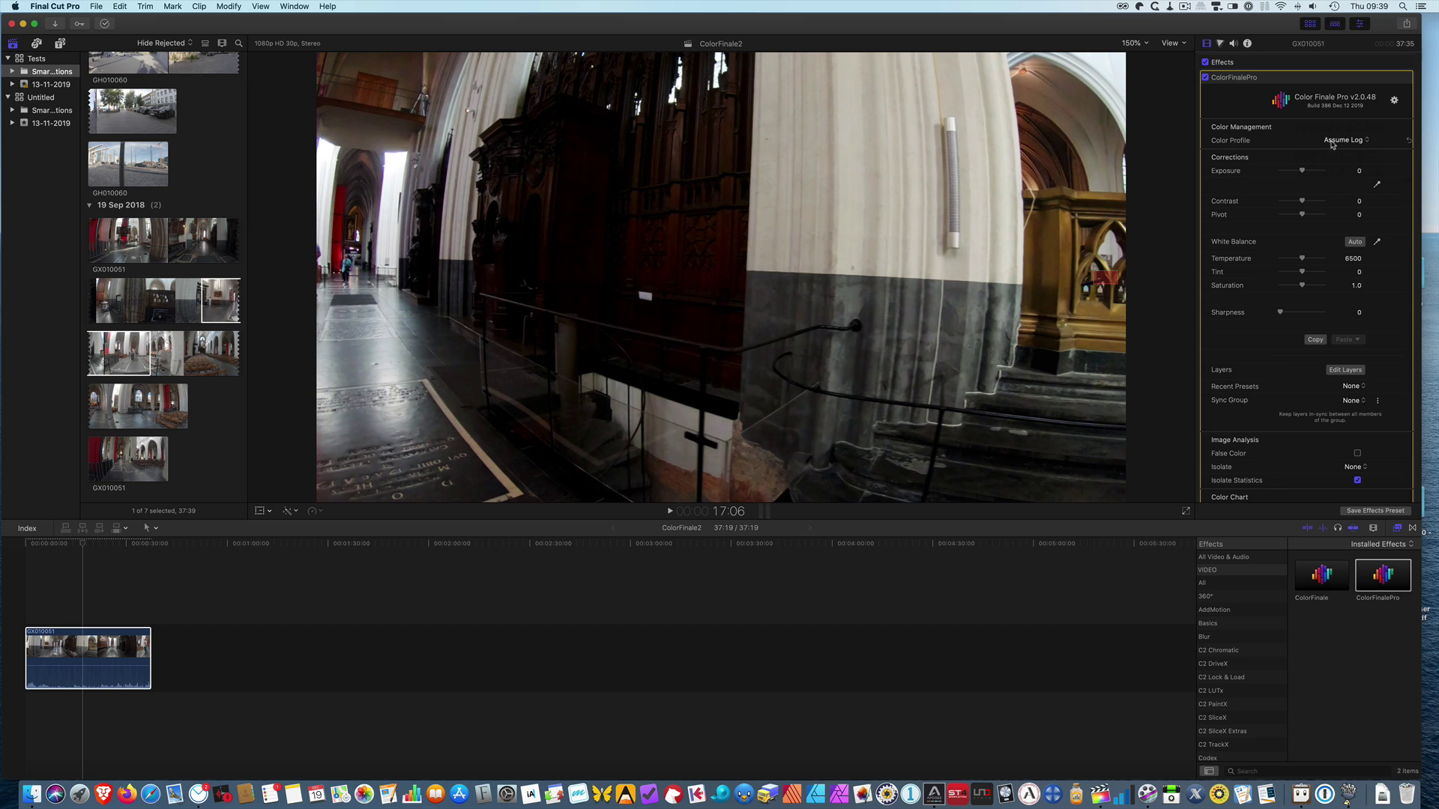
left_click(1333, 145)
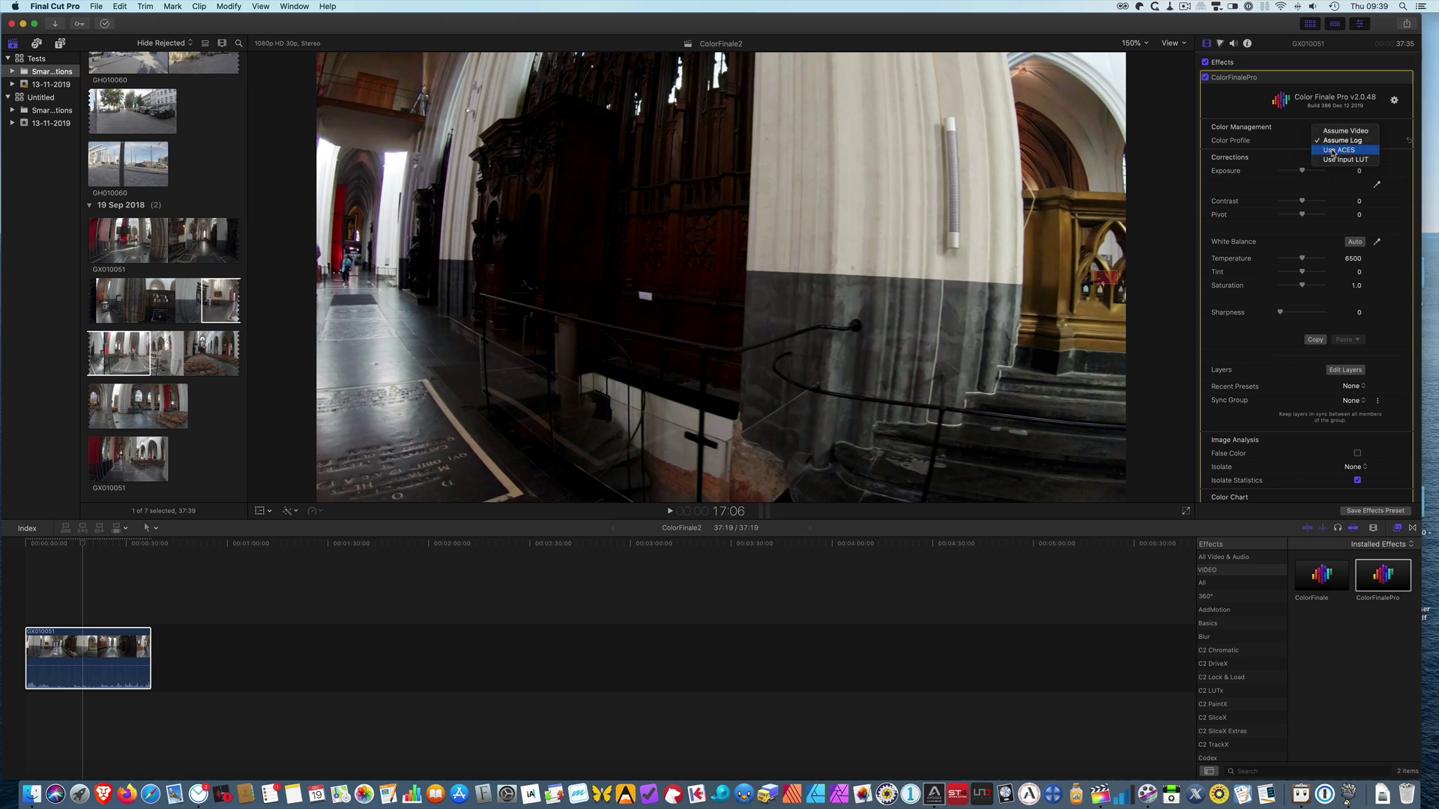
left_click(1334, 153)
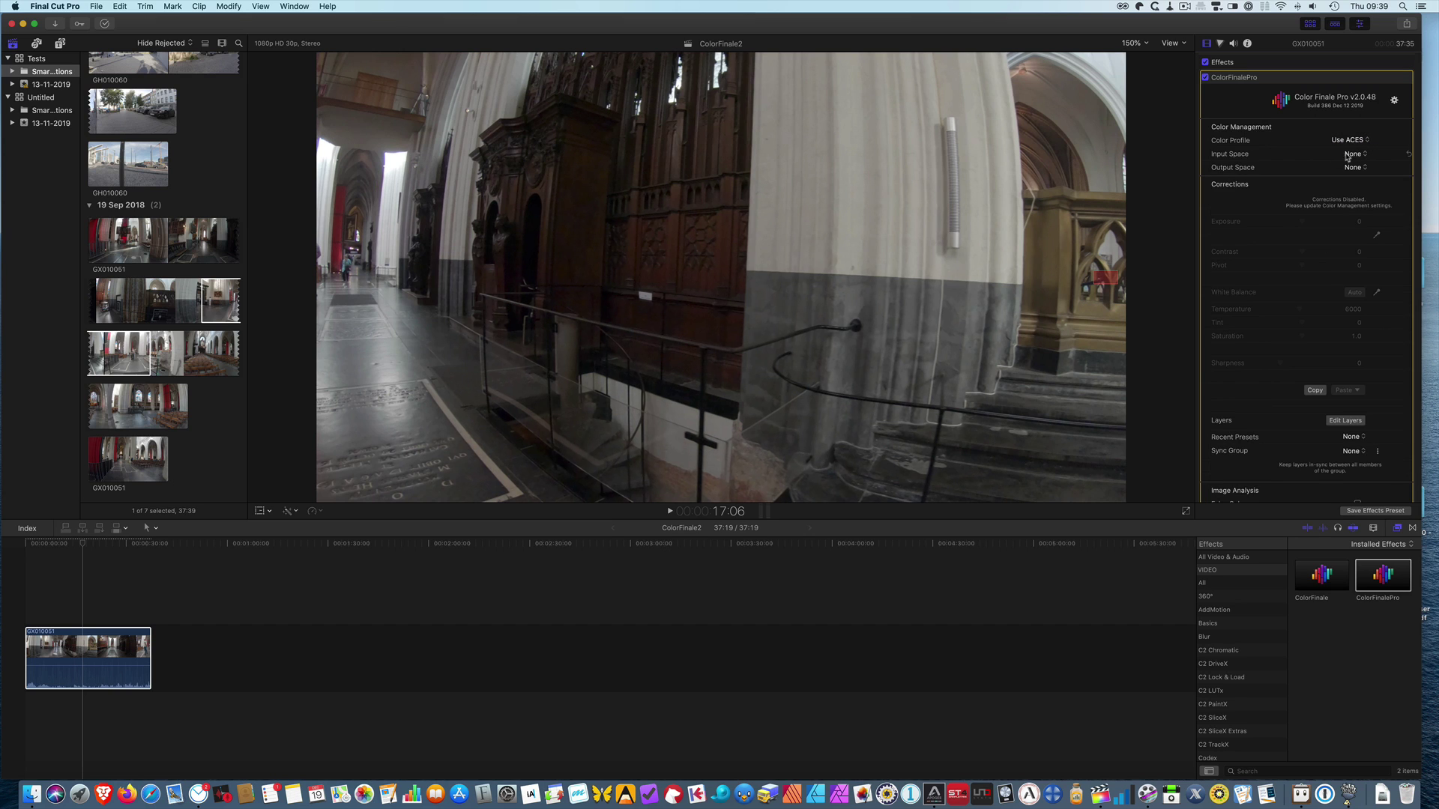
left_click(1348, 156)
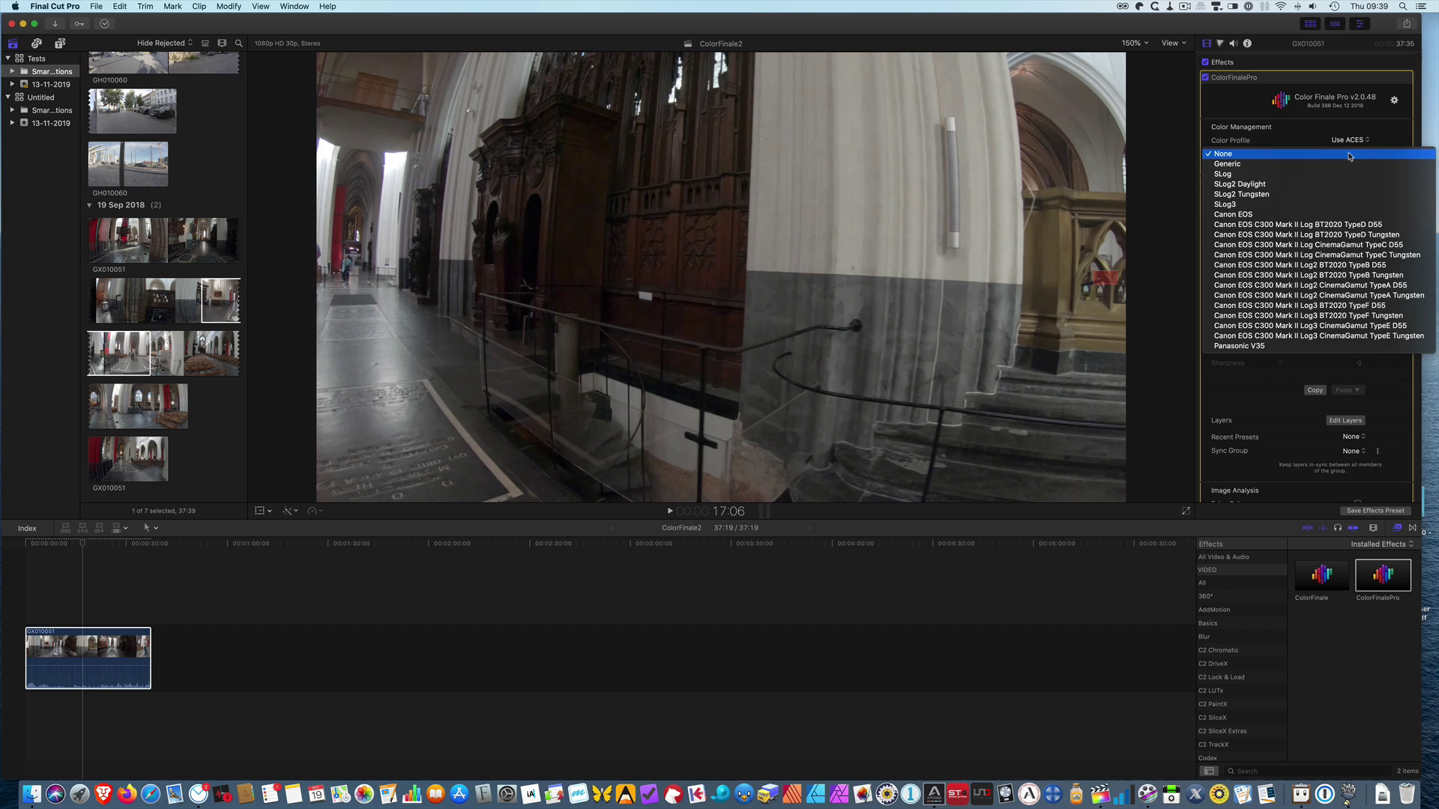
left_click(1241, 166)
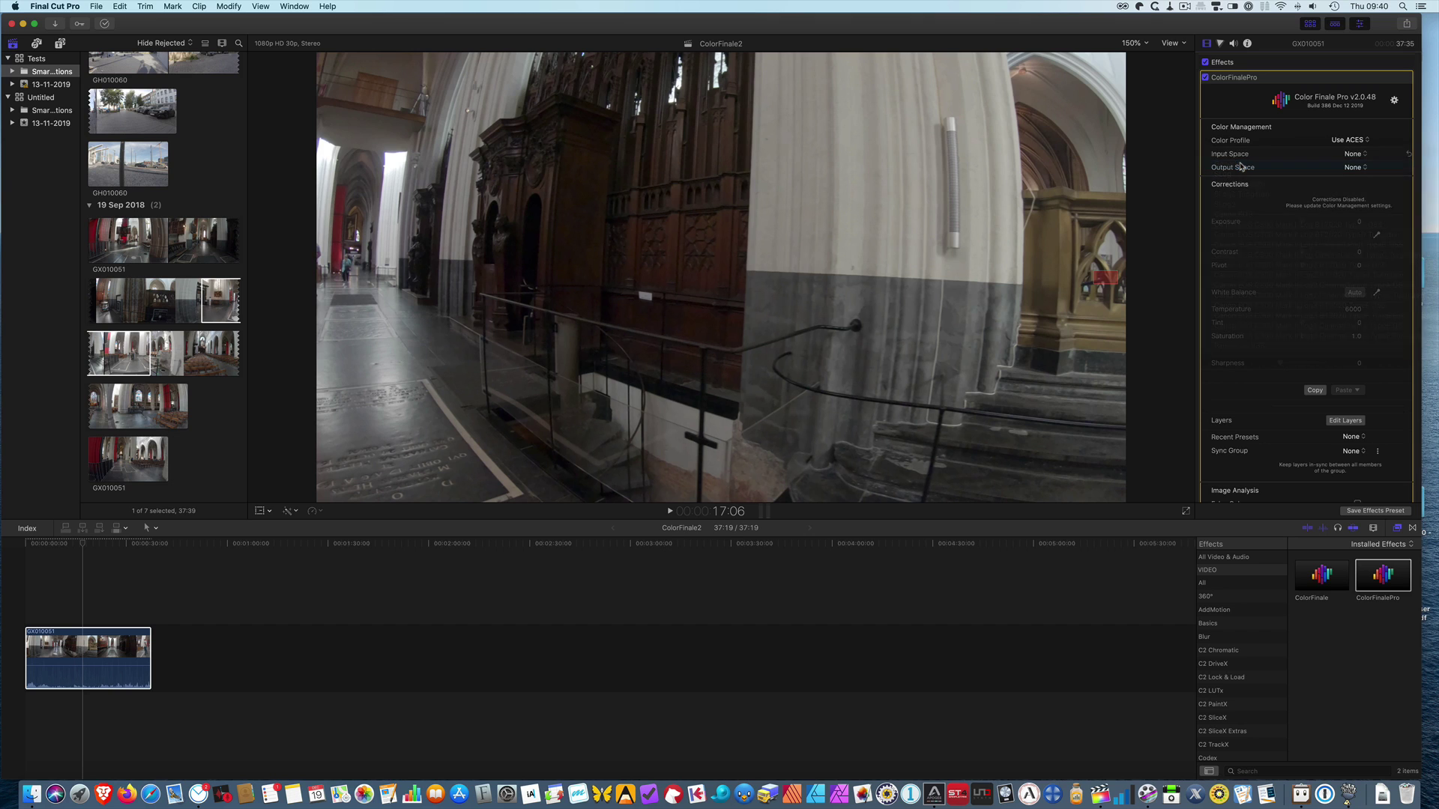
left_click(1352, 170)
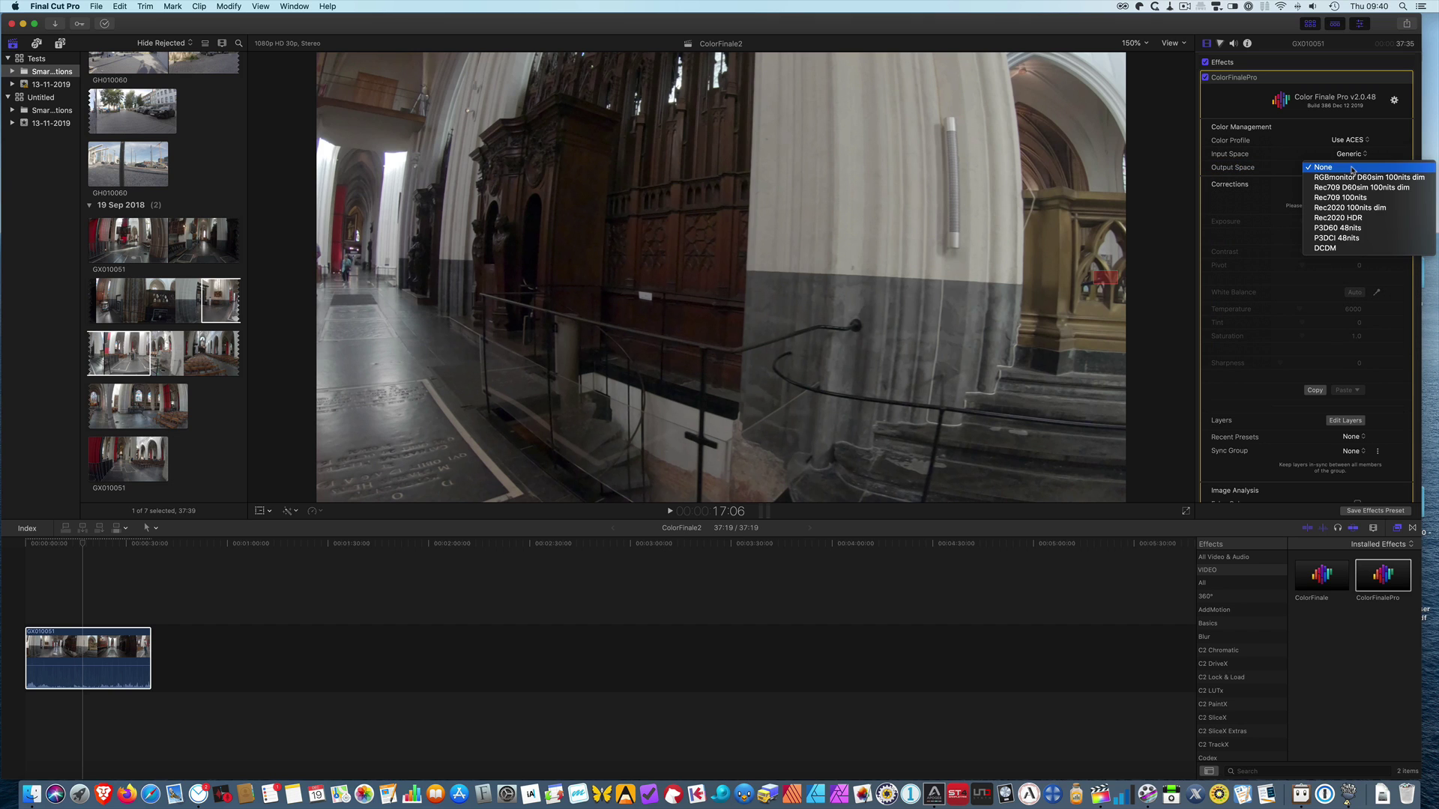
left_click(1347, 179)
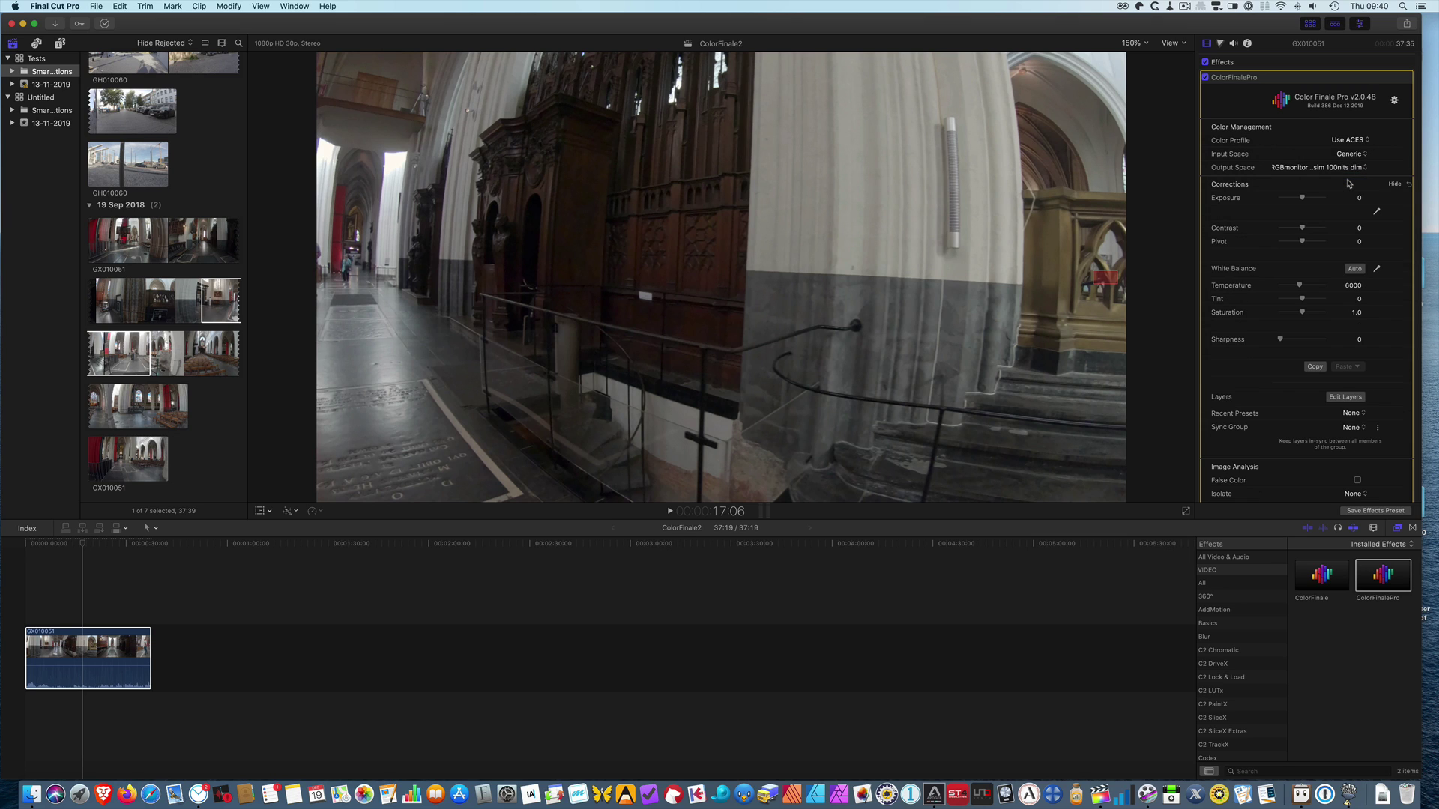
left_click(1350, 168)
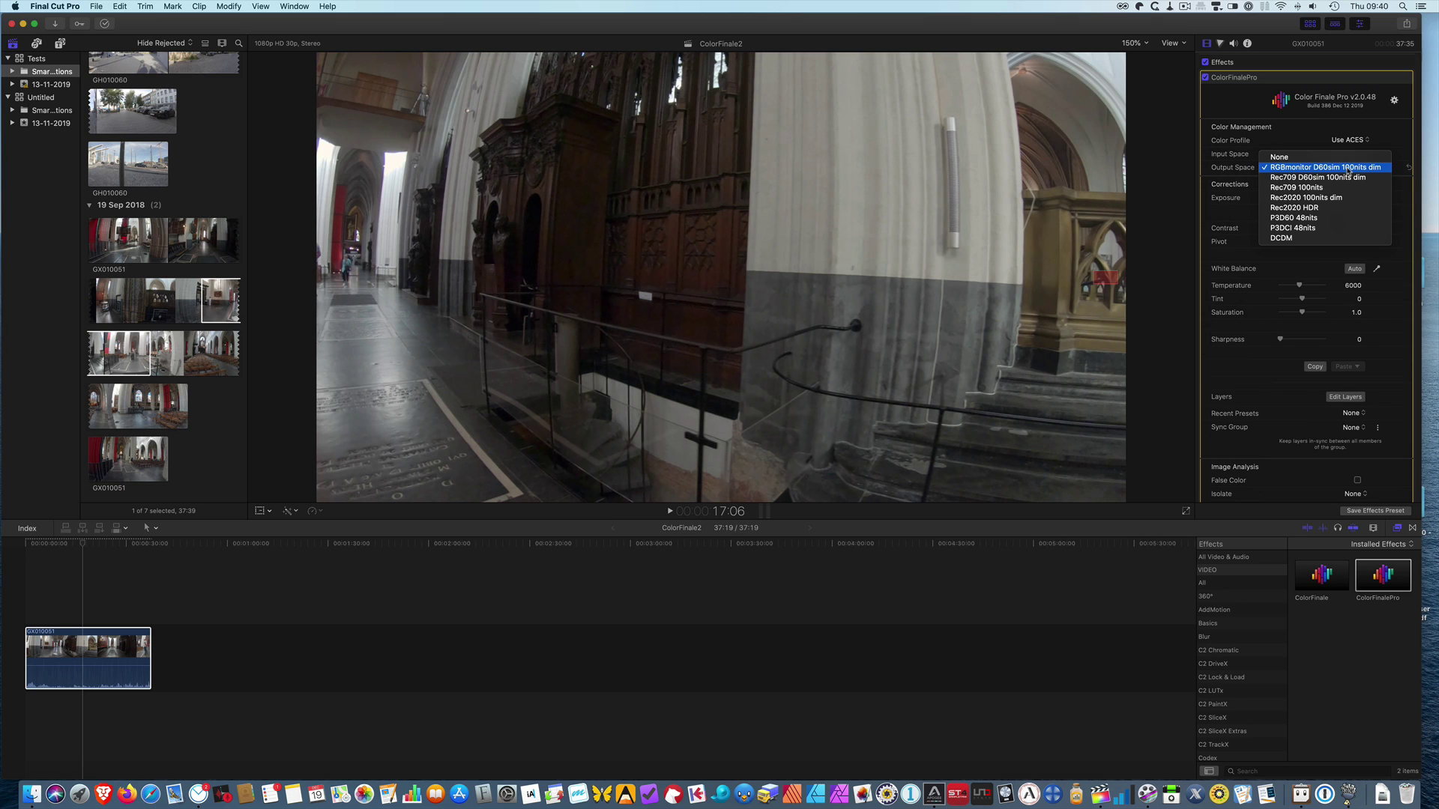
left_click(1304, 228)
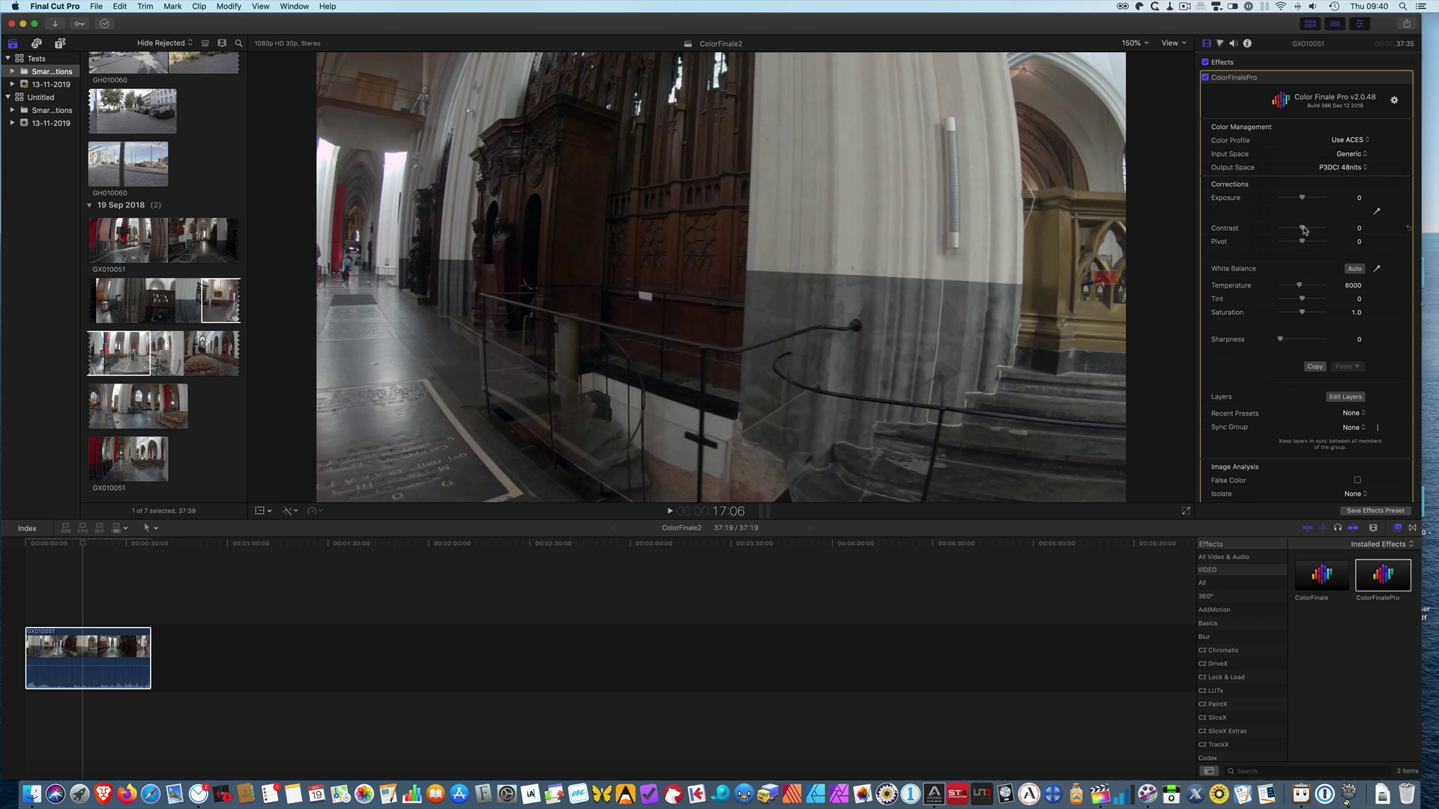
left_click(1353, 167)
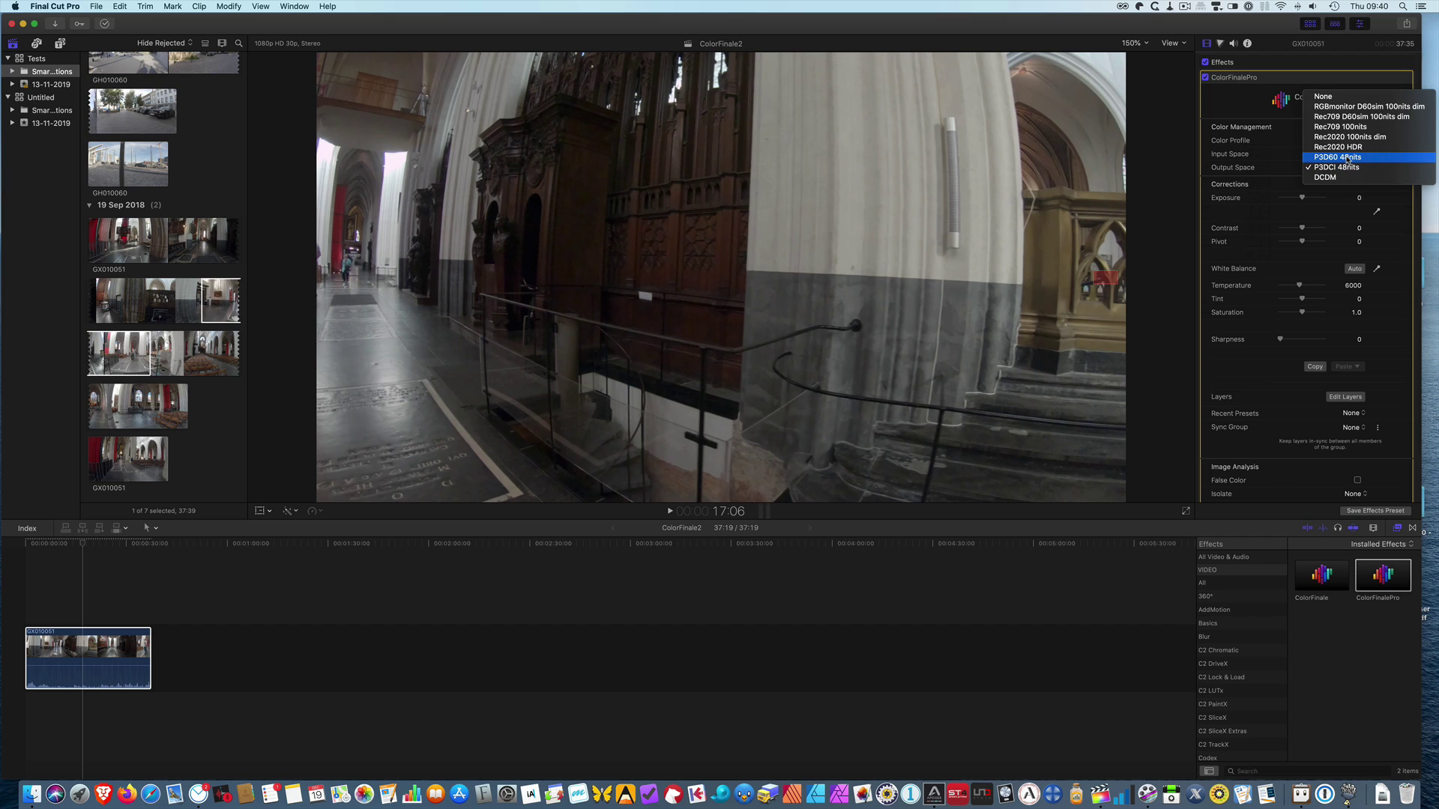
left_click(1347, 157)
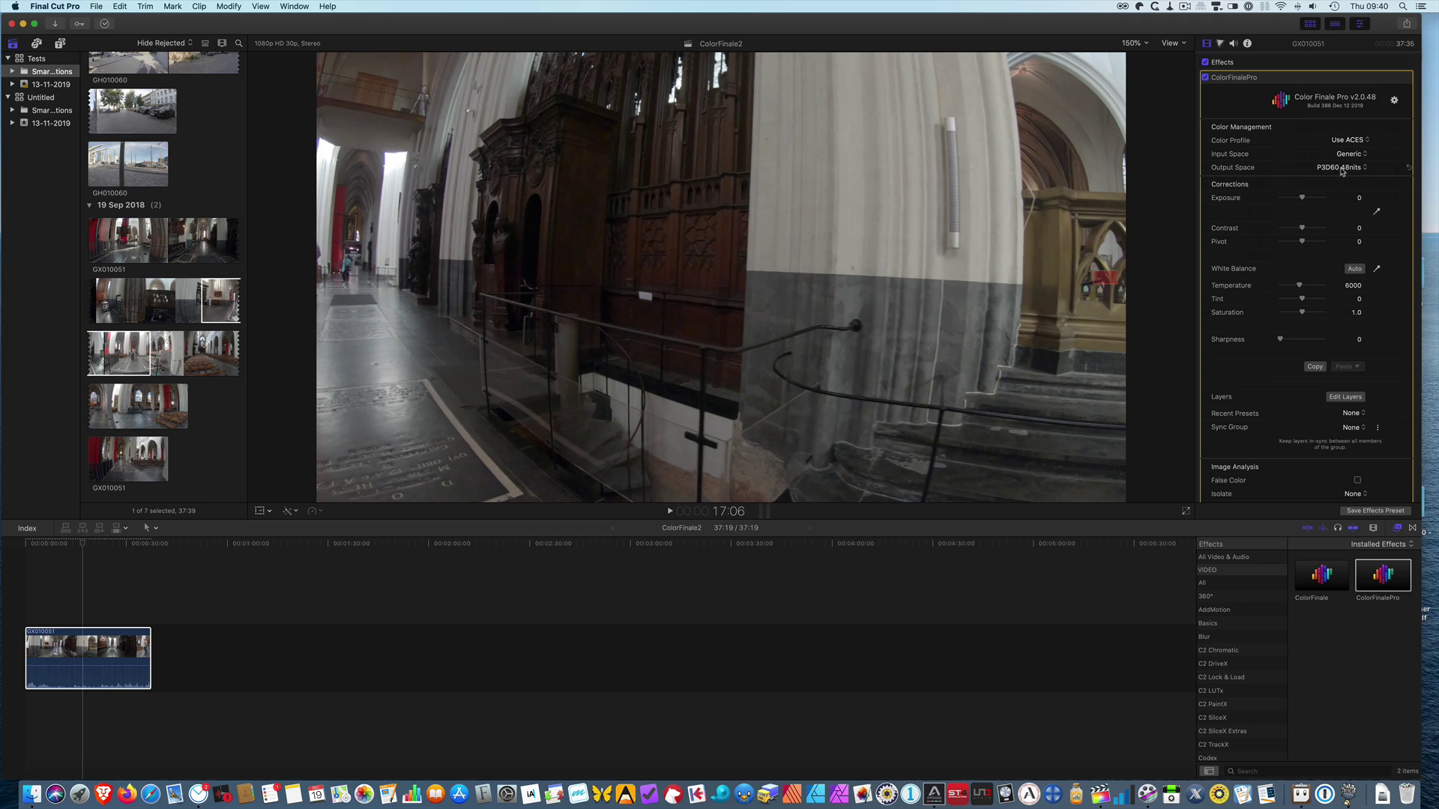
left_click(1342, 167)
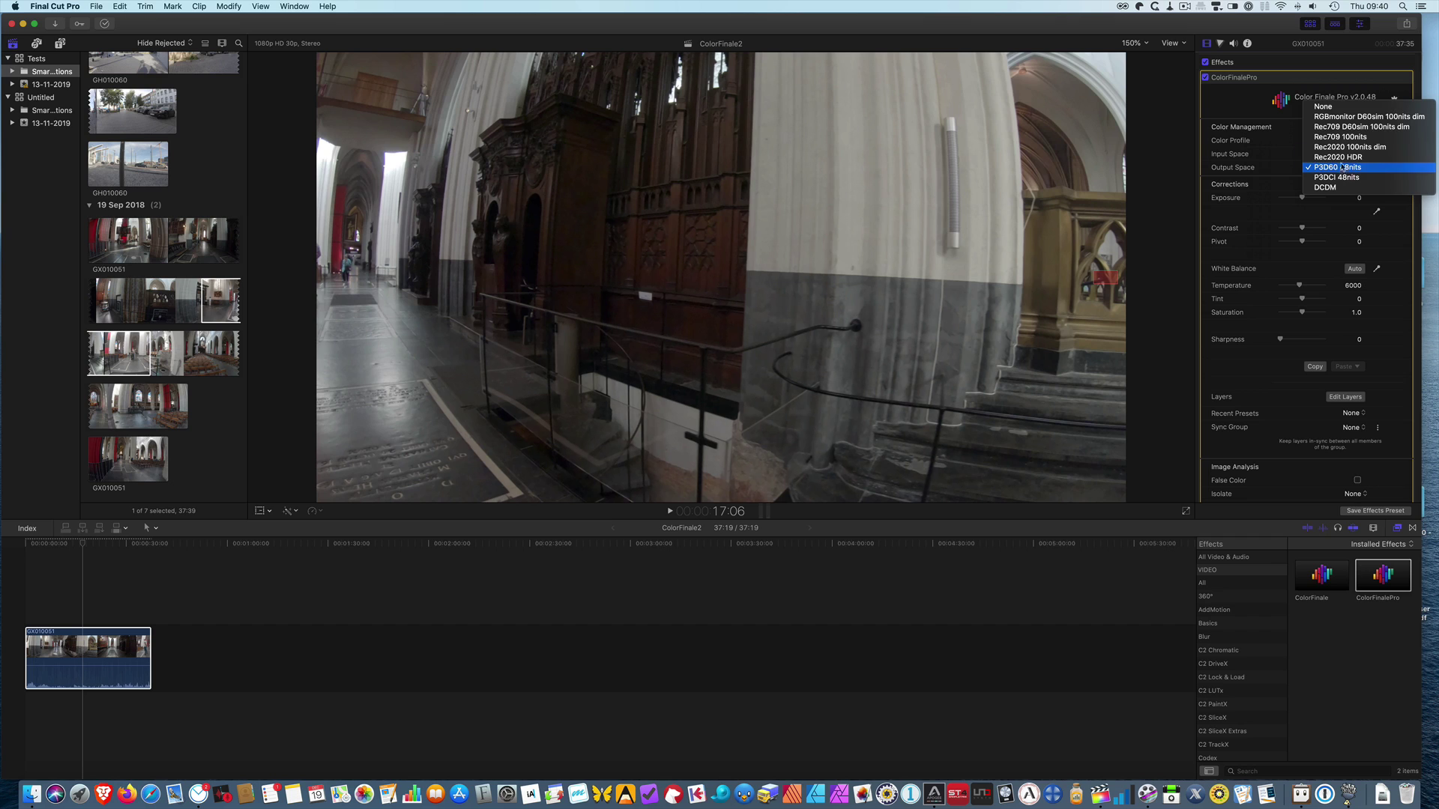
left_click(1346, 108)
left_click(1346, 140)
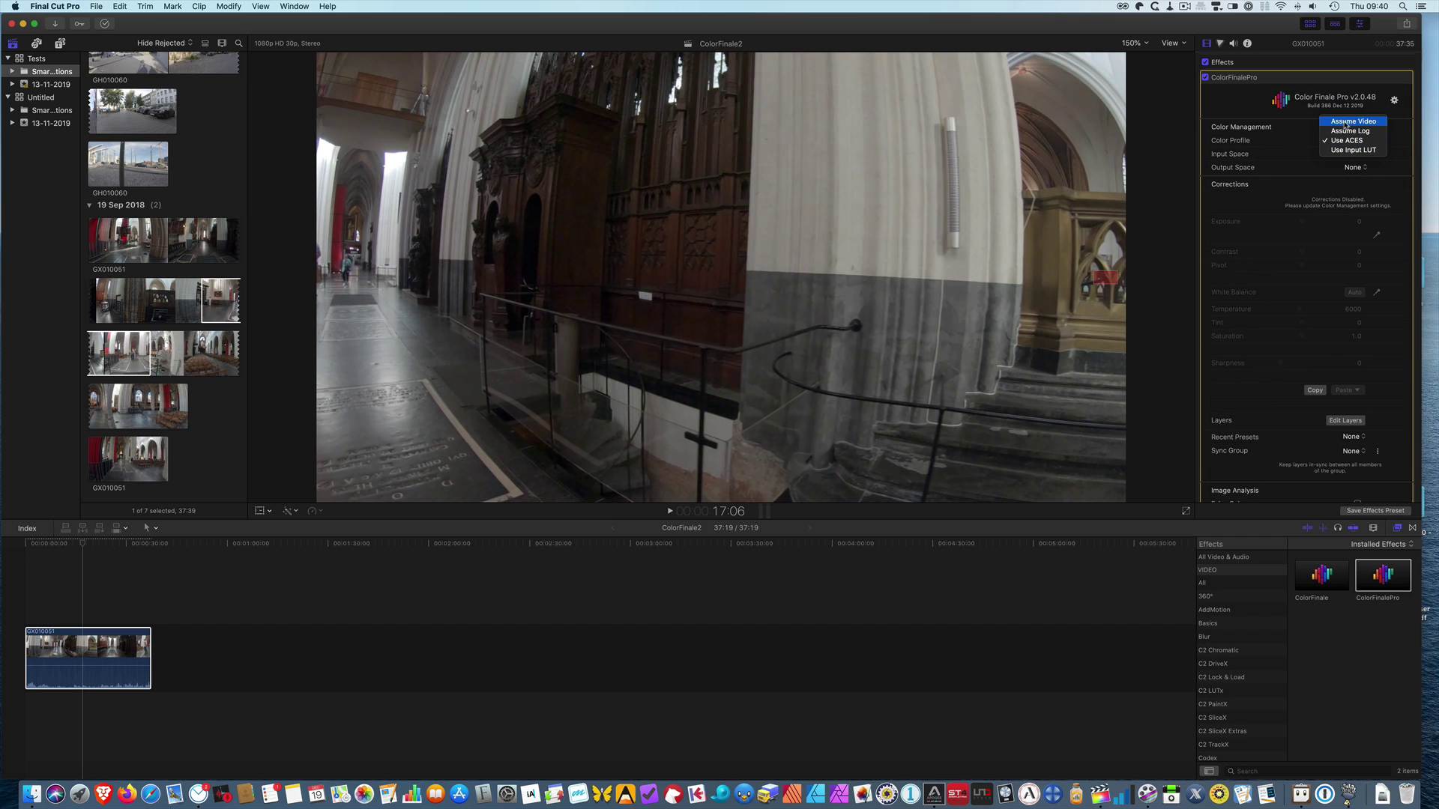
left_click(1345, 125)
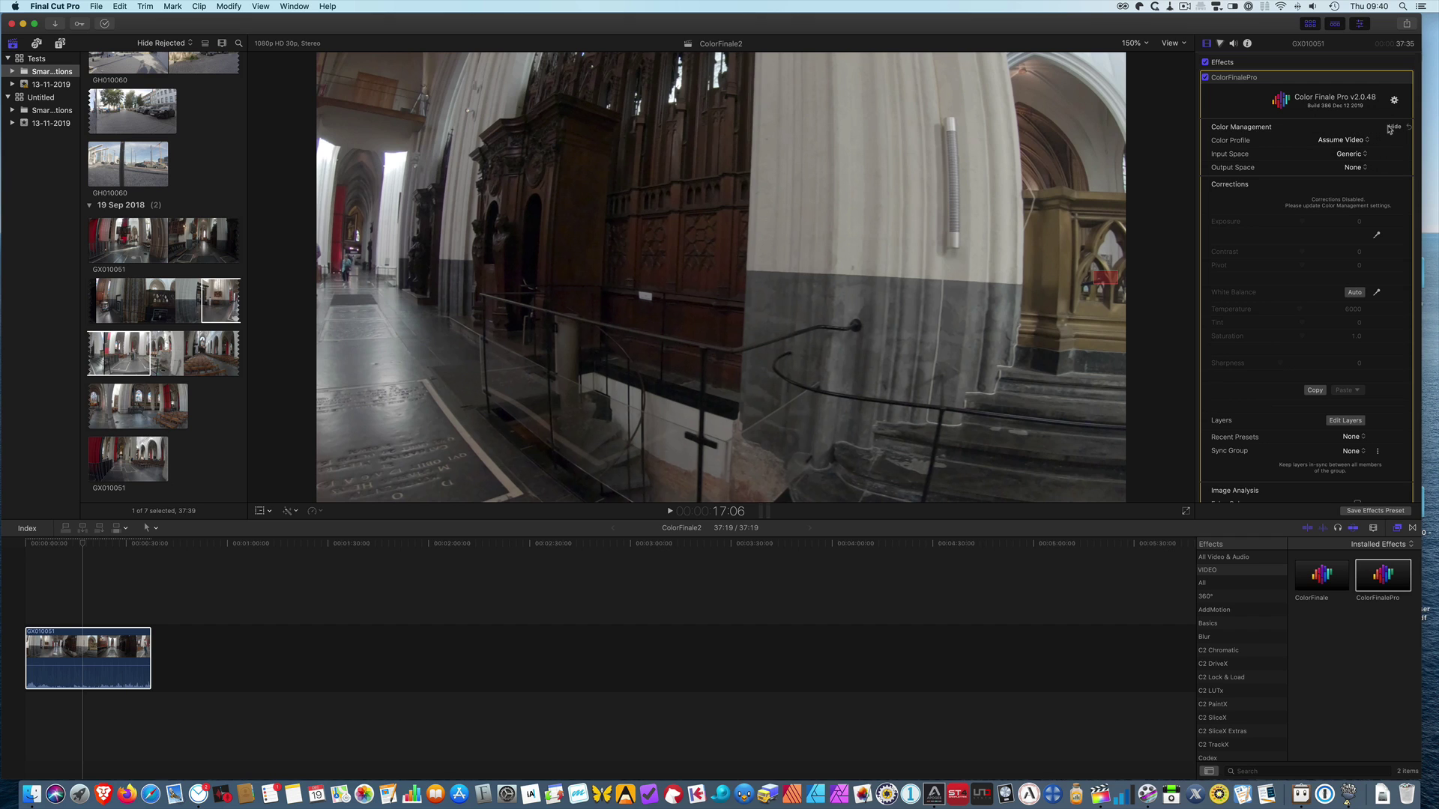
- Collapse Color Management and grade the clip to exposure 0.22, contrast -3 and sharpness 33
left_click(1393, 127)
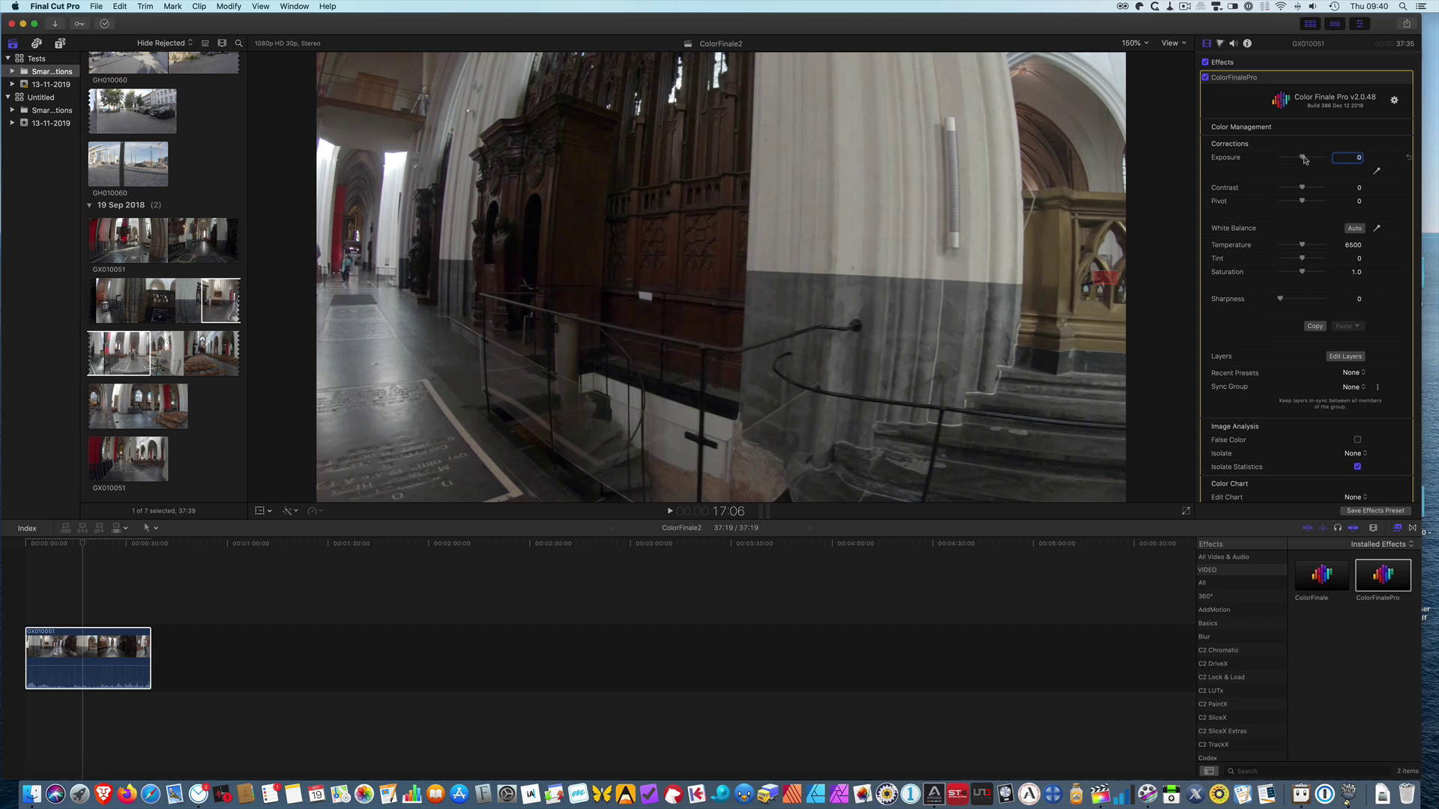
left_click_drag(1305, 159, 1308, 161)
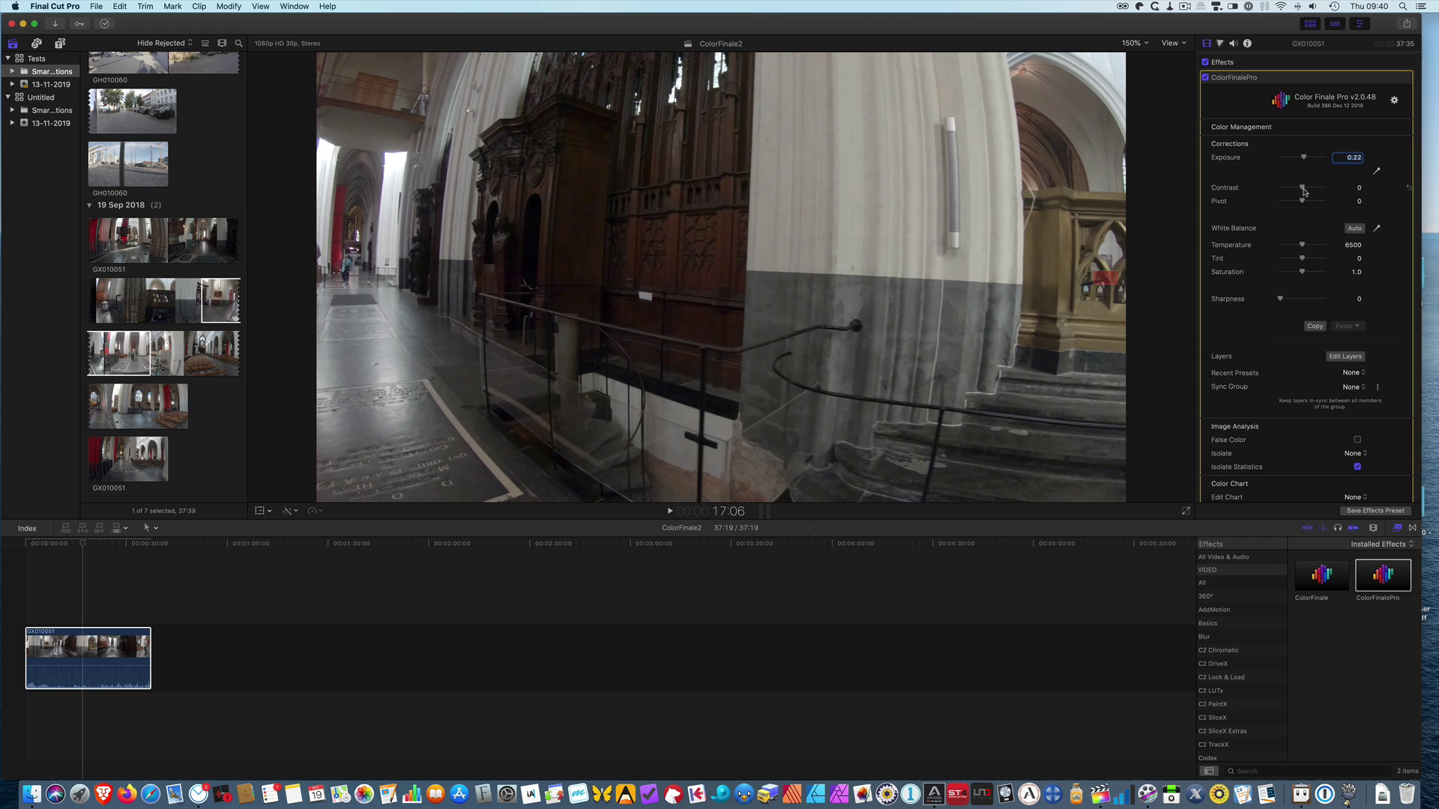
left_click_drag(1306, 191, 1304, 192)
mouse_move(1302, 205)
left_mouse_down()
mouse_move(1321, 204)
mouse_move(1302, 207)
left_mouse_up()
scroll(1305, 240, "down", 5)
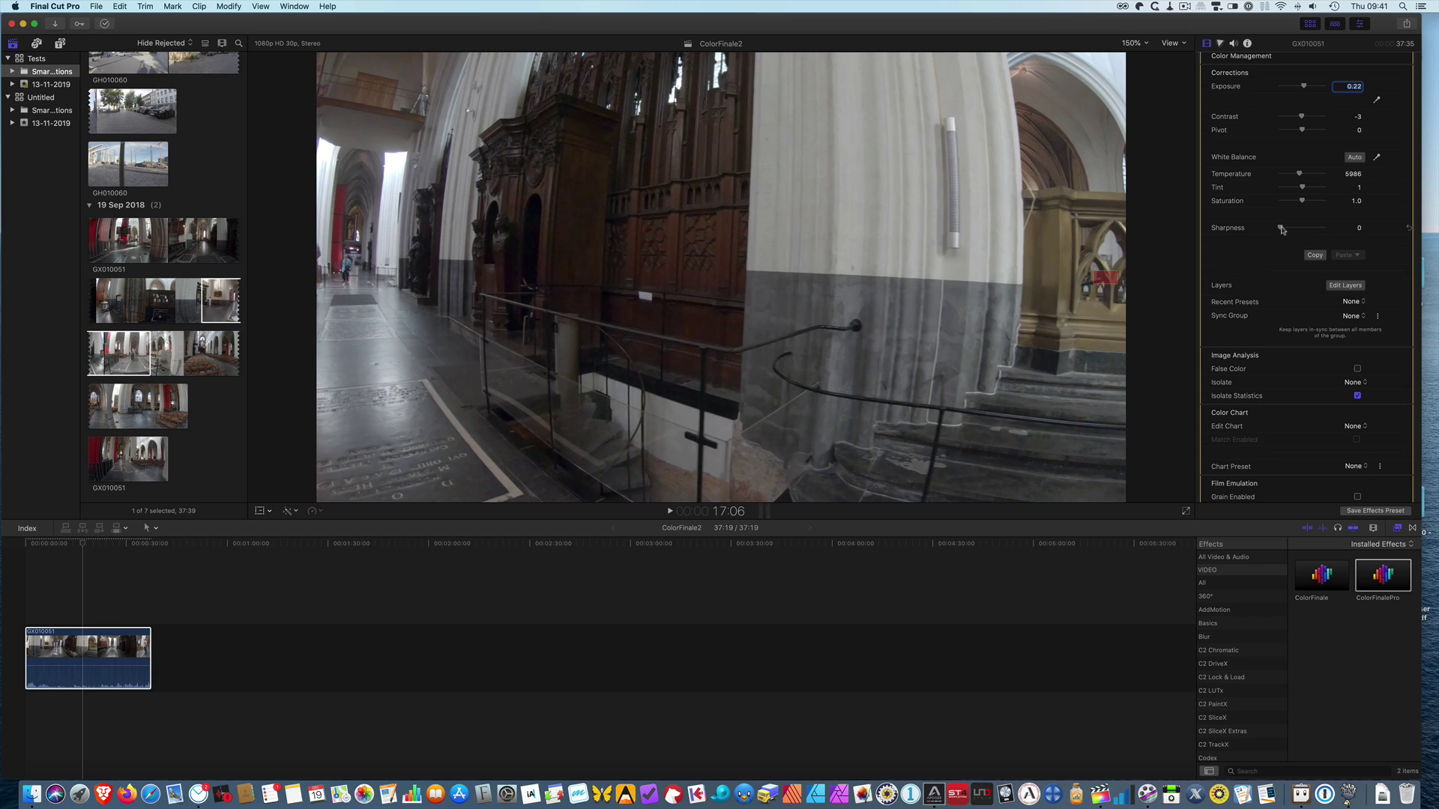
left_click_drag(1282, 229, 1296, 231)
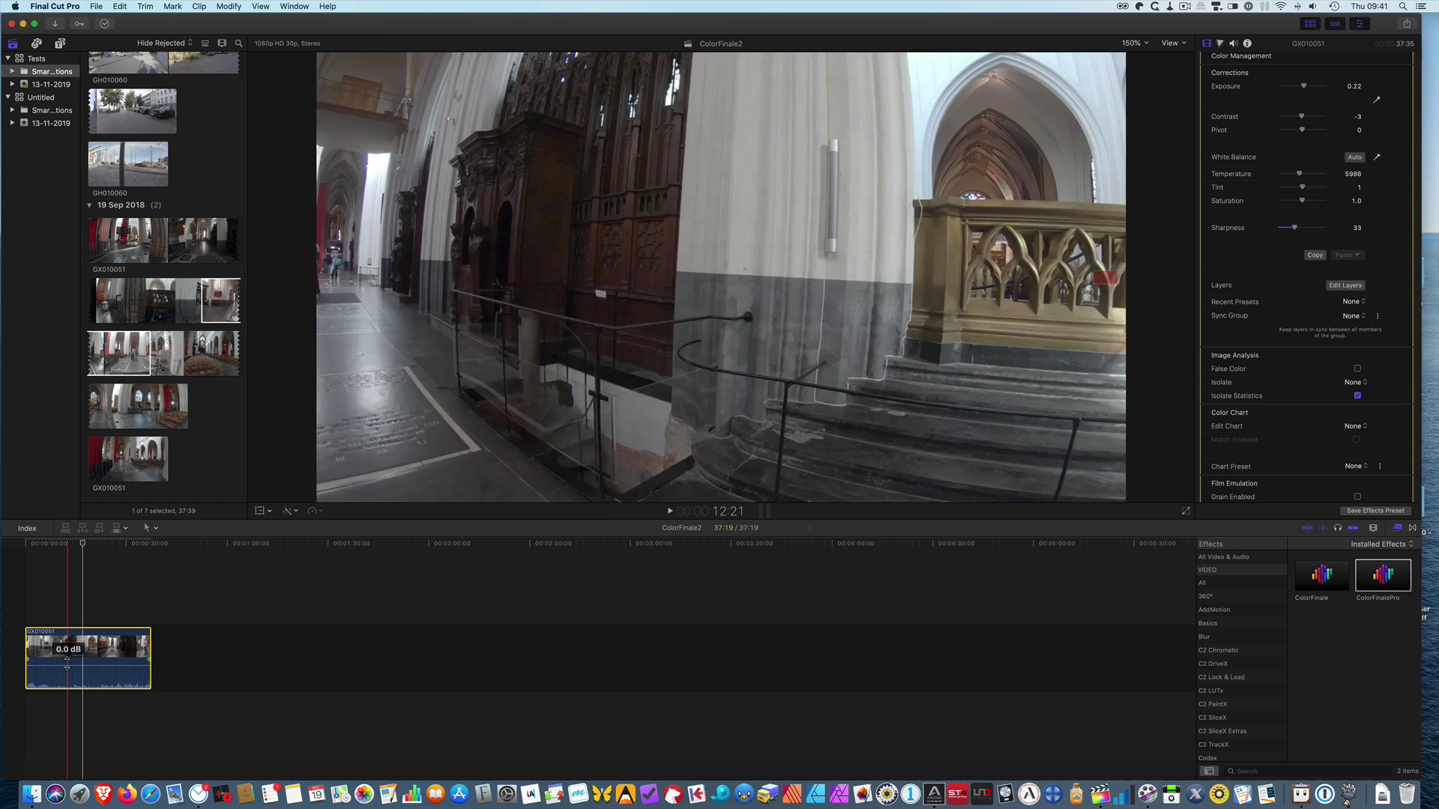
left_click(85, 660)
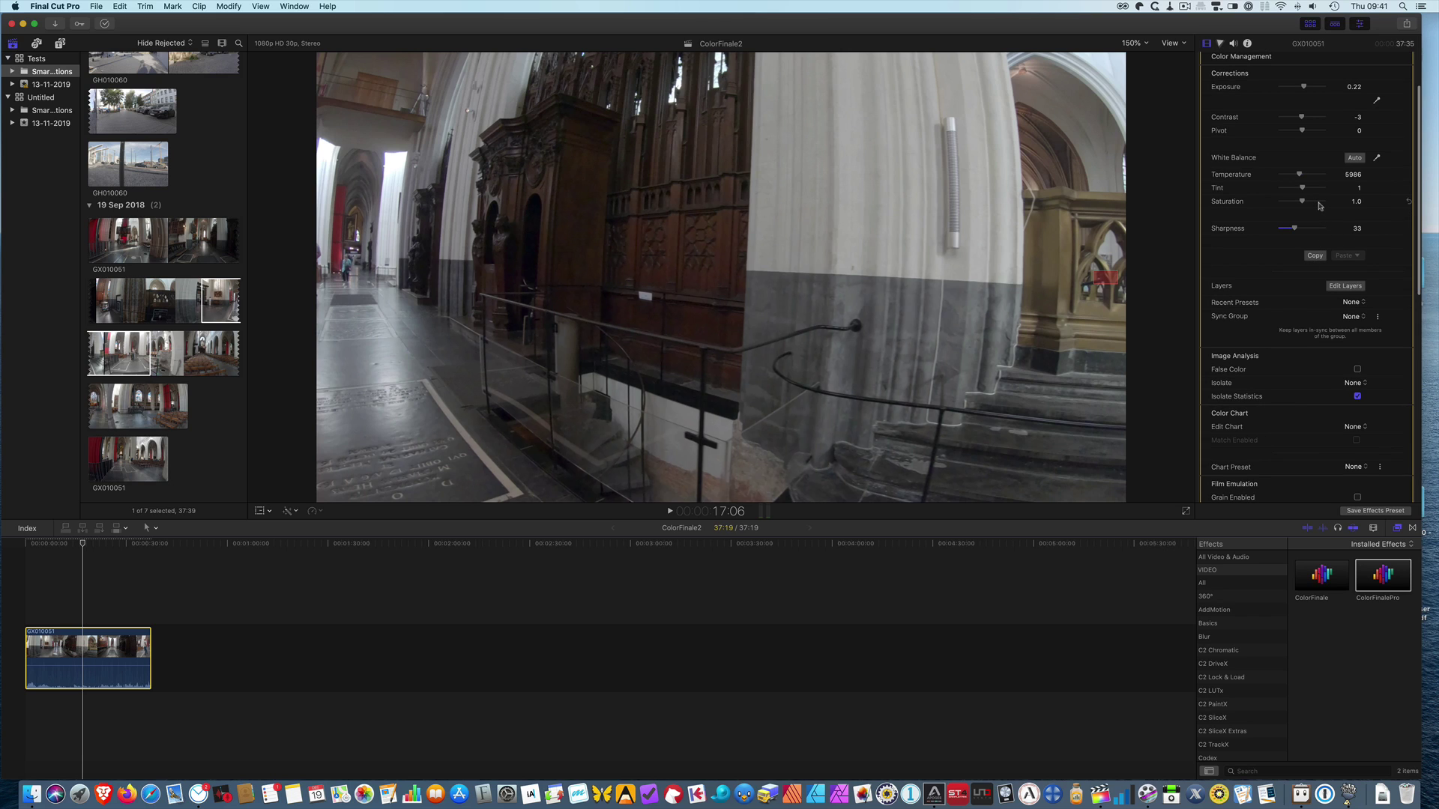
- Add a later section of the cathedral source footage to the timeline as a second clip
left_click(199, 368)
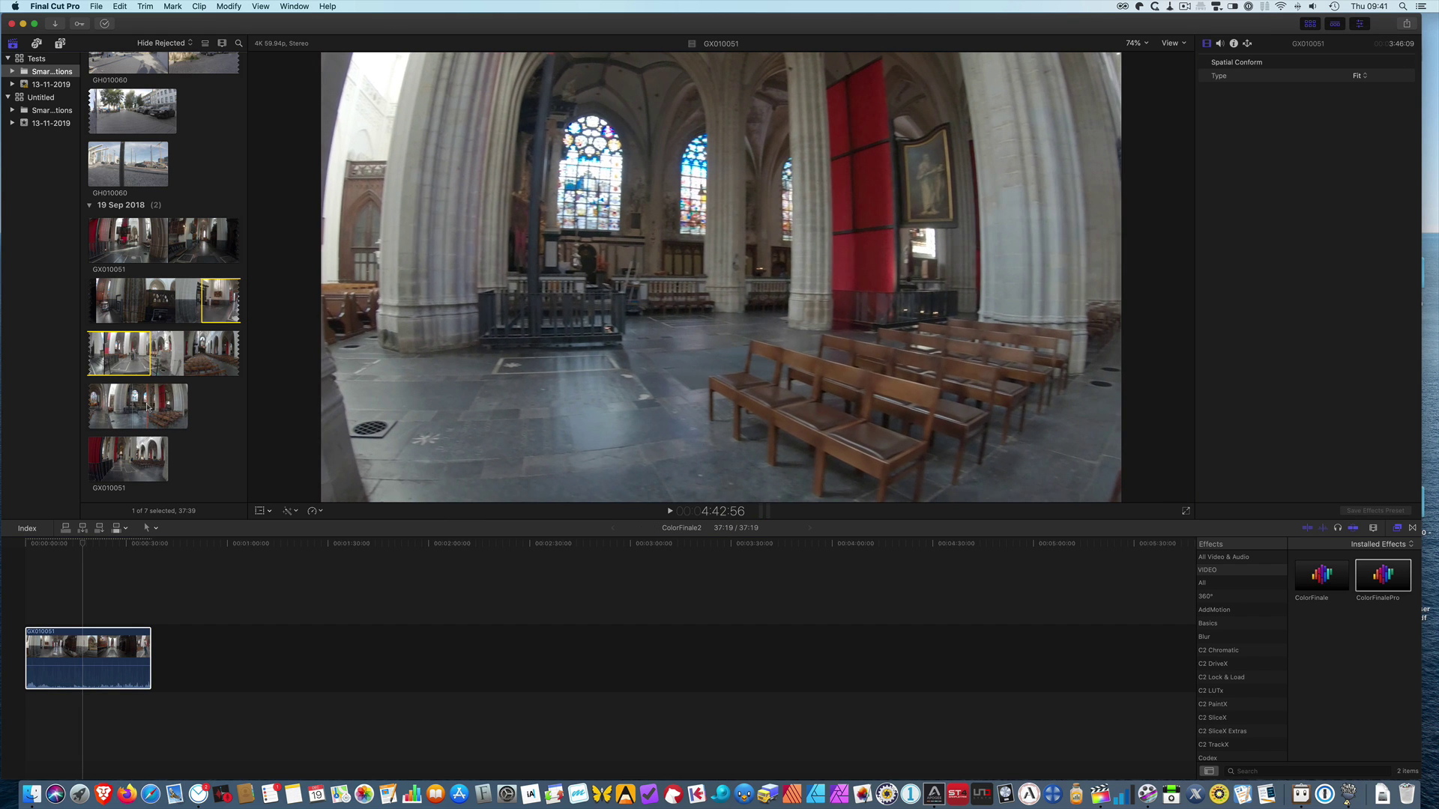
left_click(159, 405)
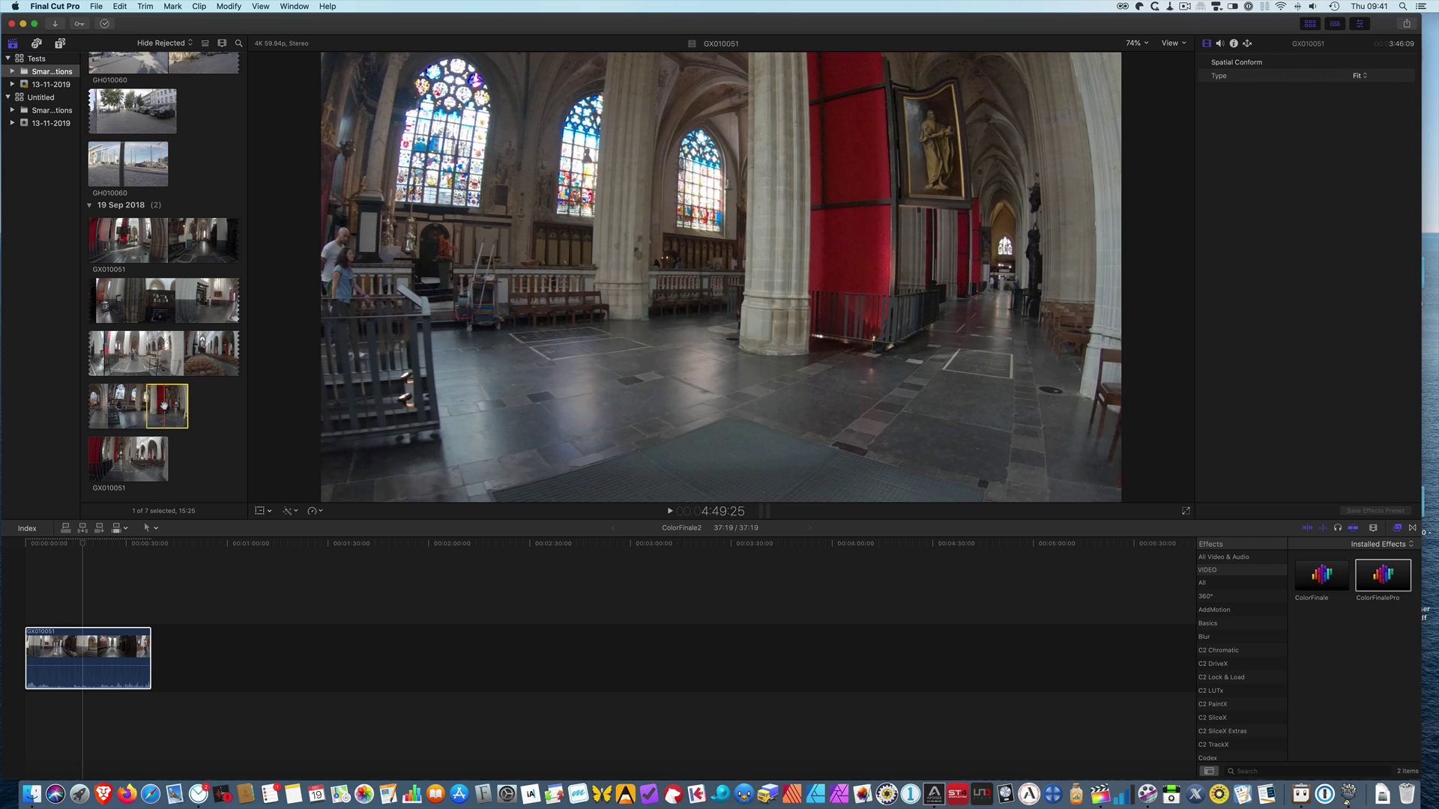
left_click_drag(187, 406, 154, 658)
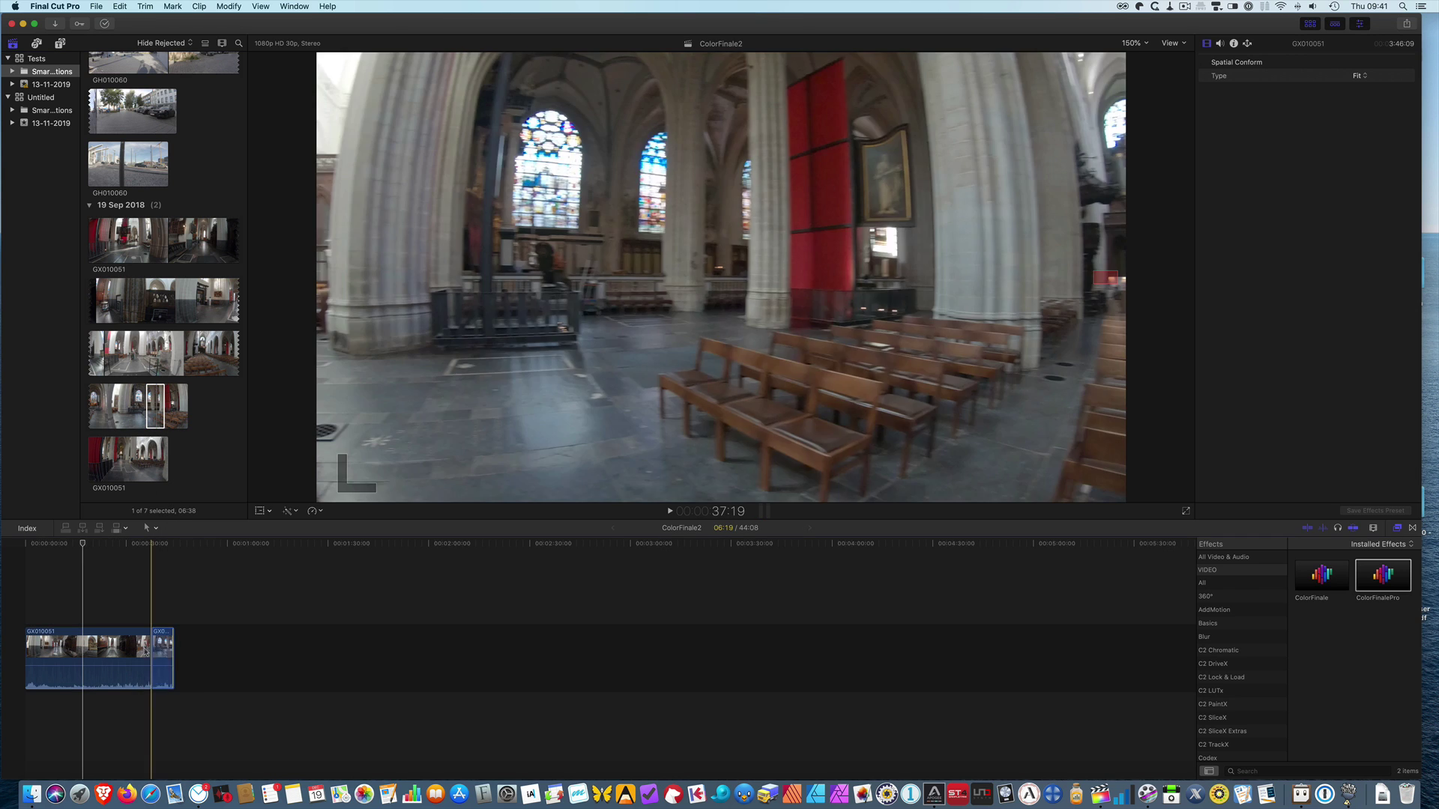
- Copy the Color Finale Pro grade from the graded GX010051 clip
left_click(96, 634)
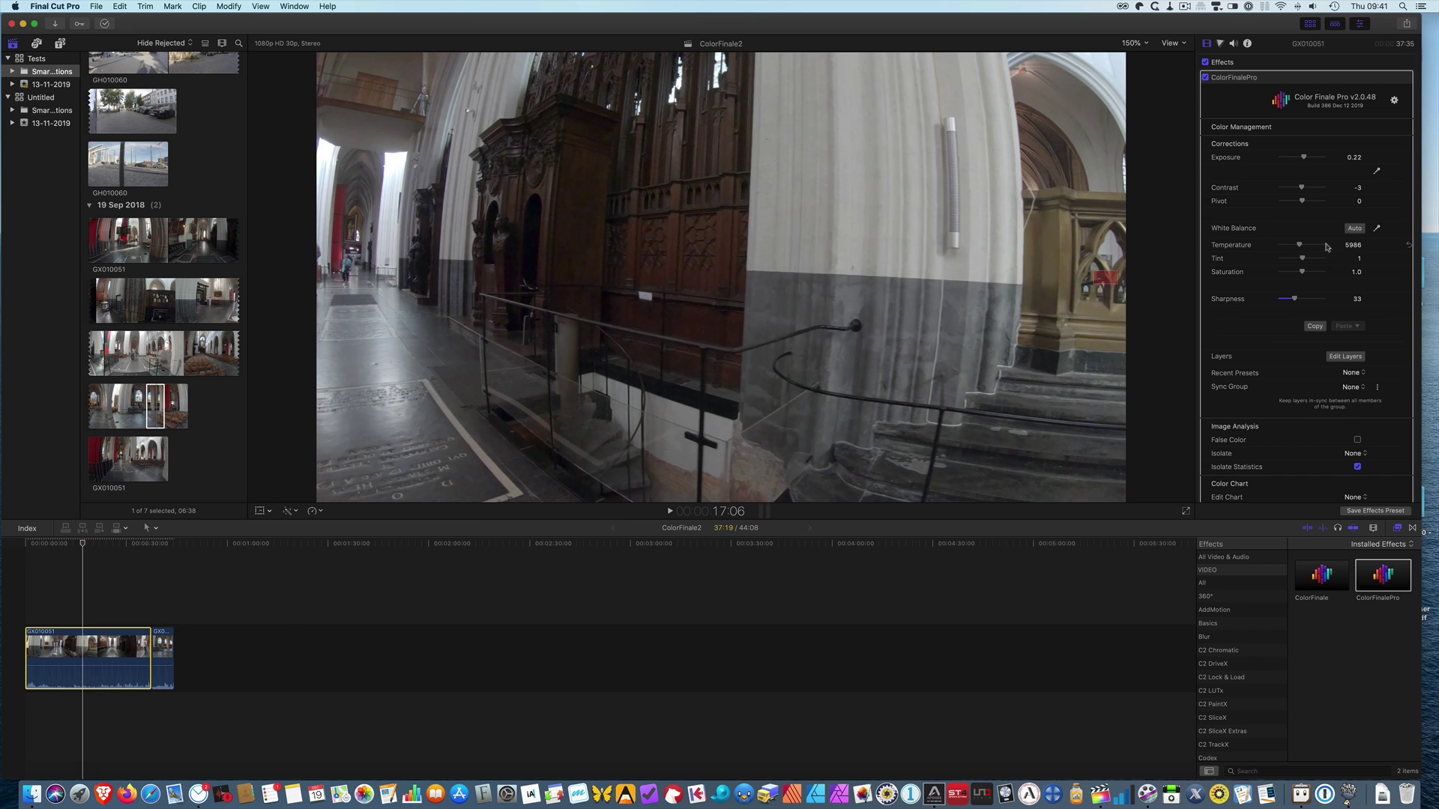
scroll(1327, 289, "down", 2)
scroll(1328, 289, "down", 2)
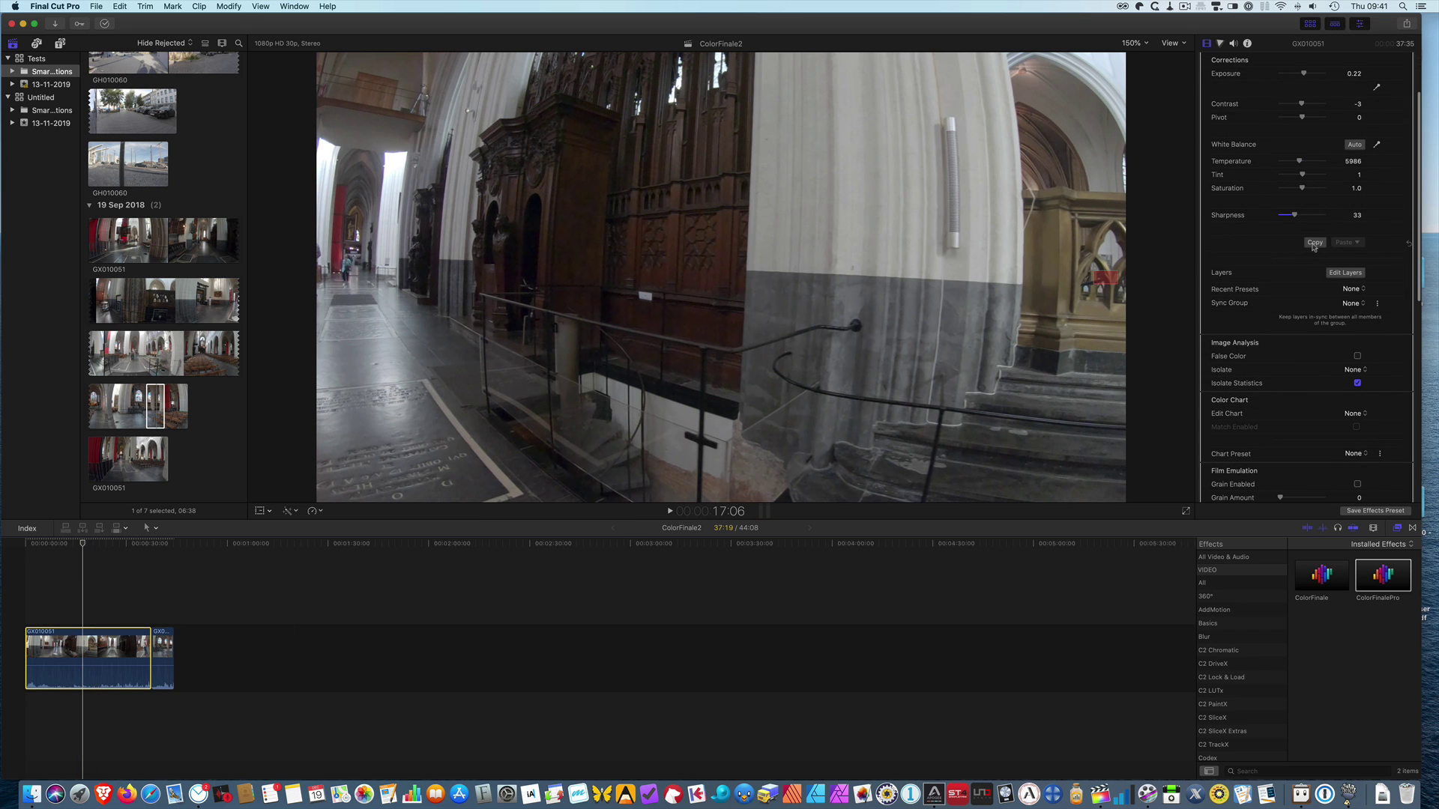
left_click(1314, 244)
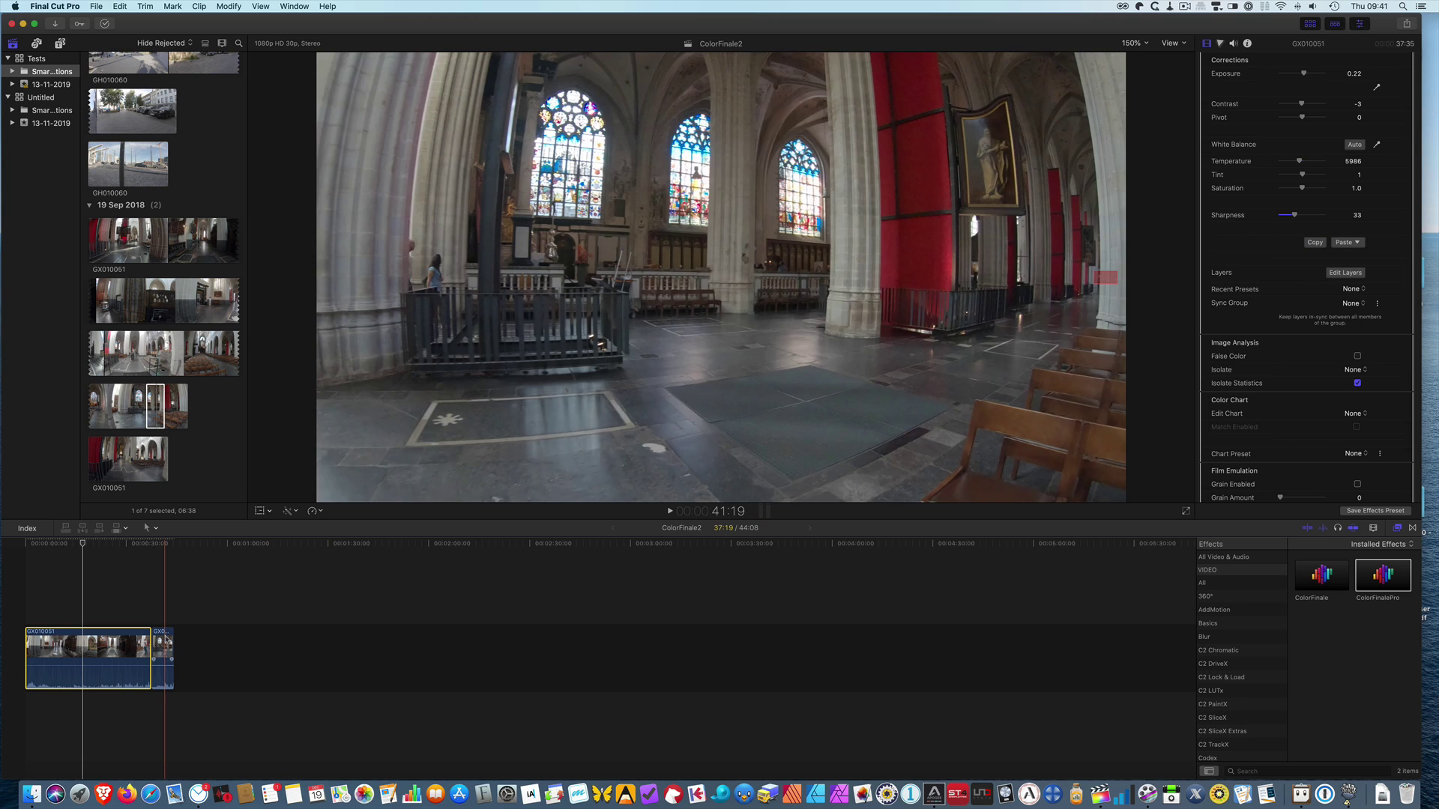
- Apply Color Finale Pro to the second clip and paste the copied grade onto it
left_click(163, 658)
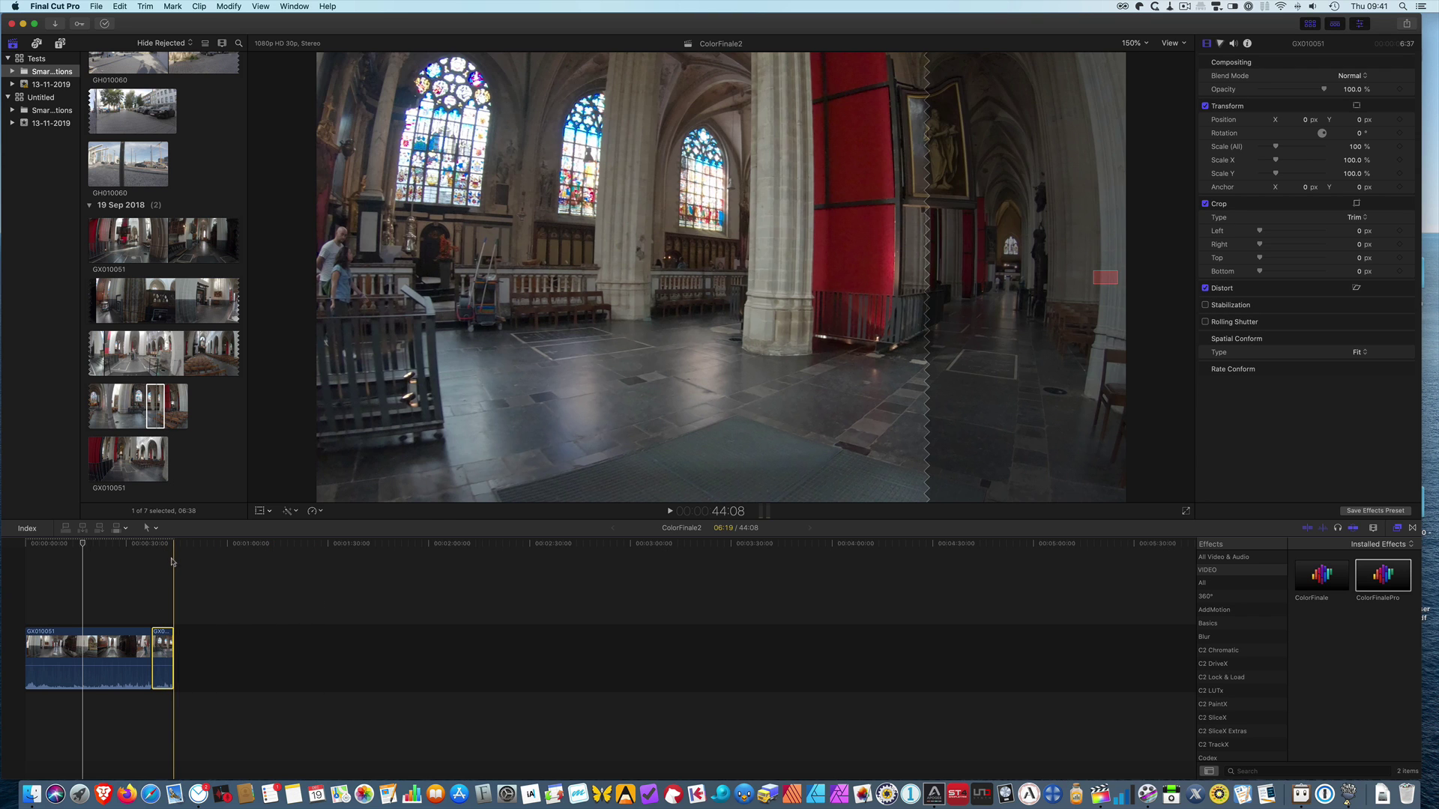
left_click(166, 554)
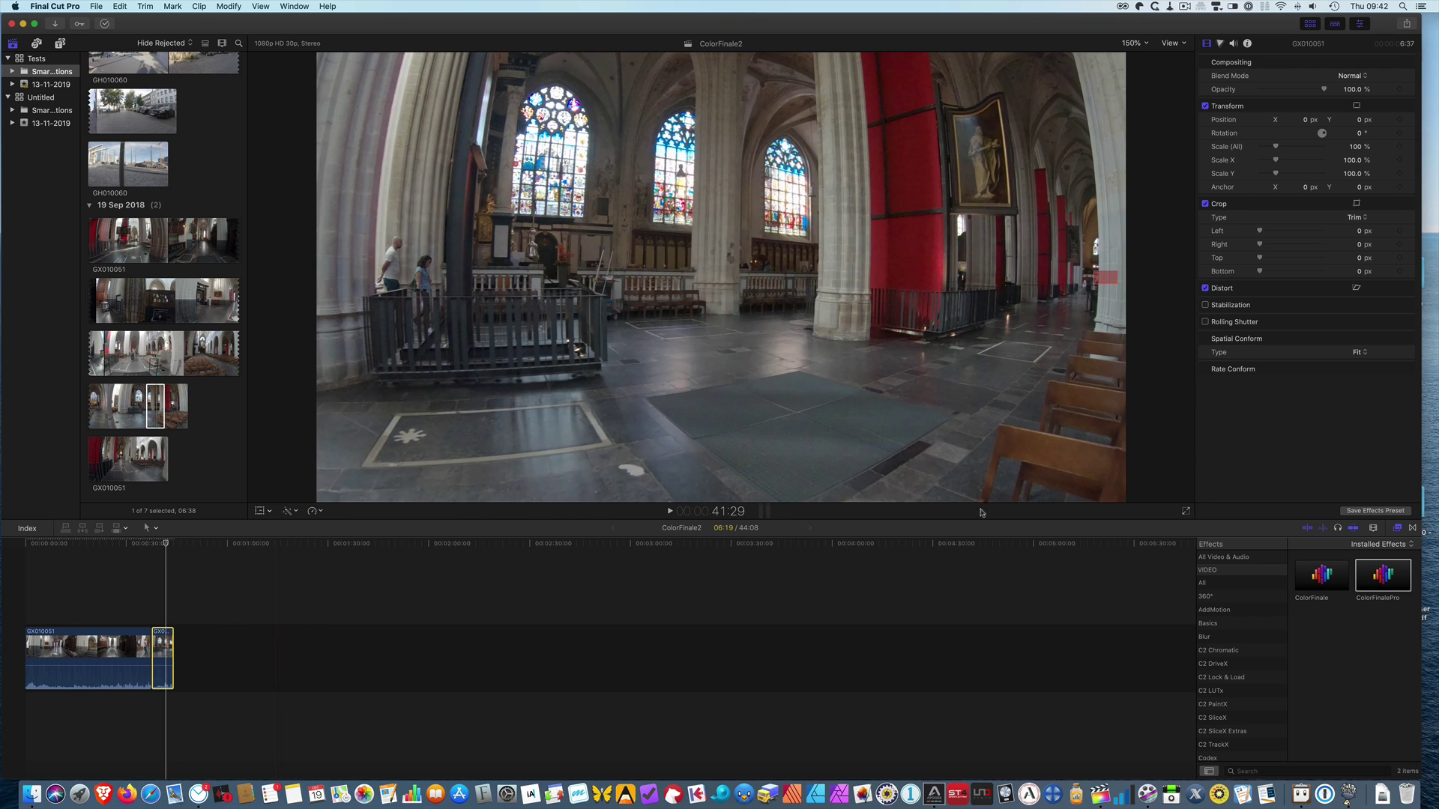
left_click_drag(1380, 573, 166, 663)
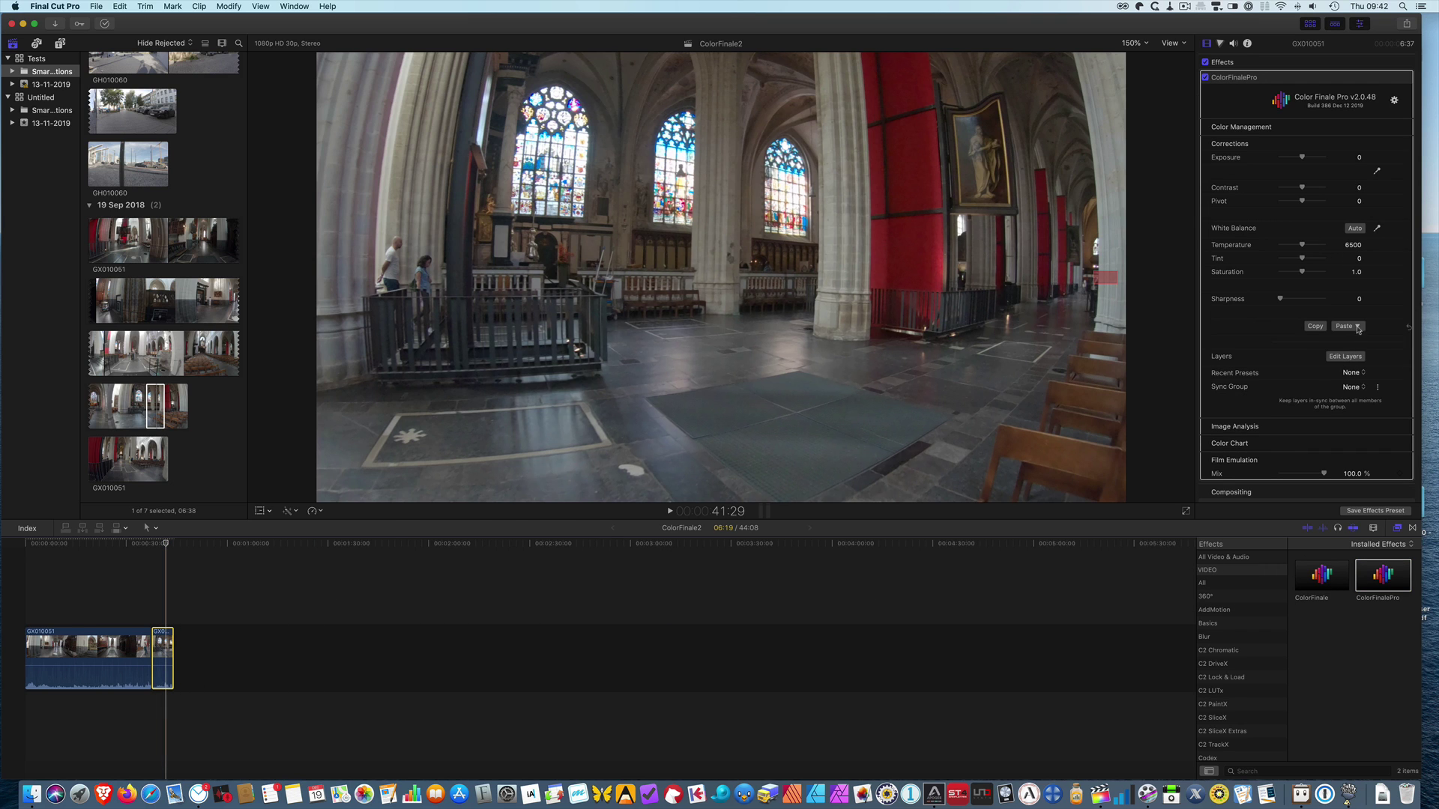
left_click(1358, 326)
left_click(1361, 338)
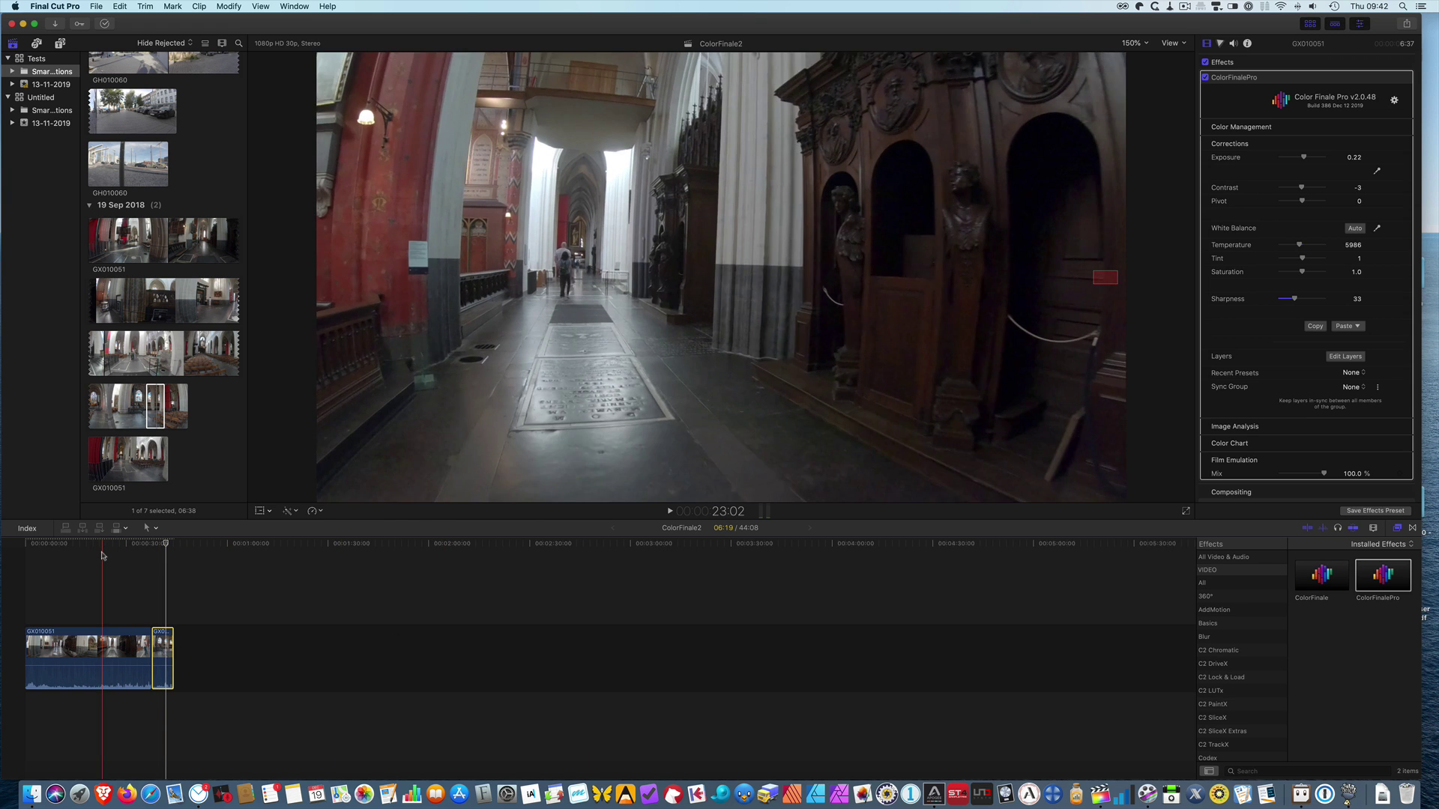
- Add a Color Finale sync group named 'Test' to the first cathedral clip
left_click(96, 652)
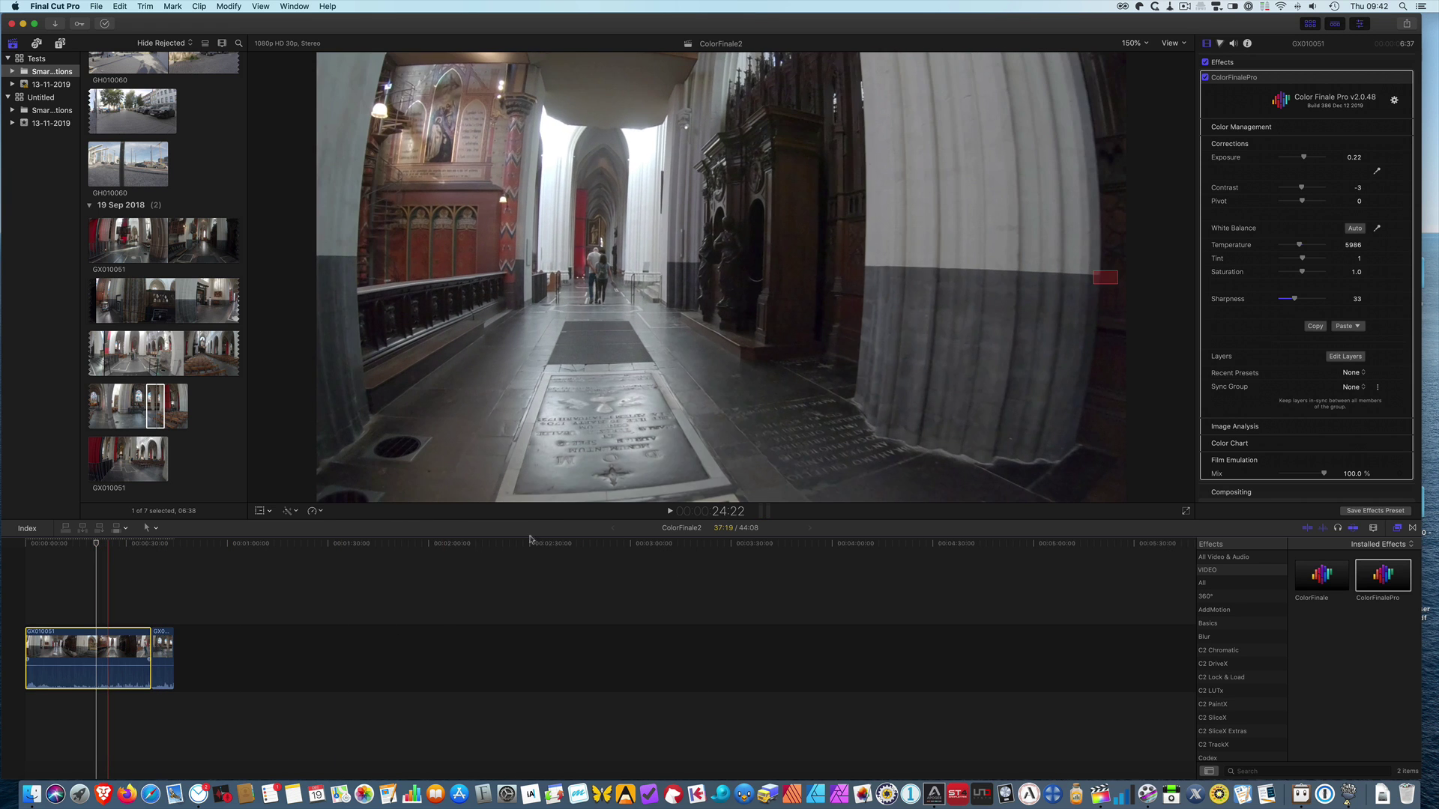
scroll(1387, 330, "down", 2)
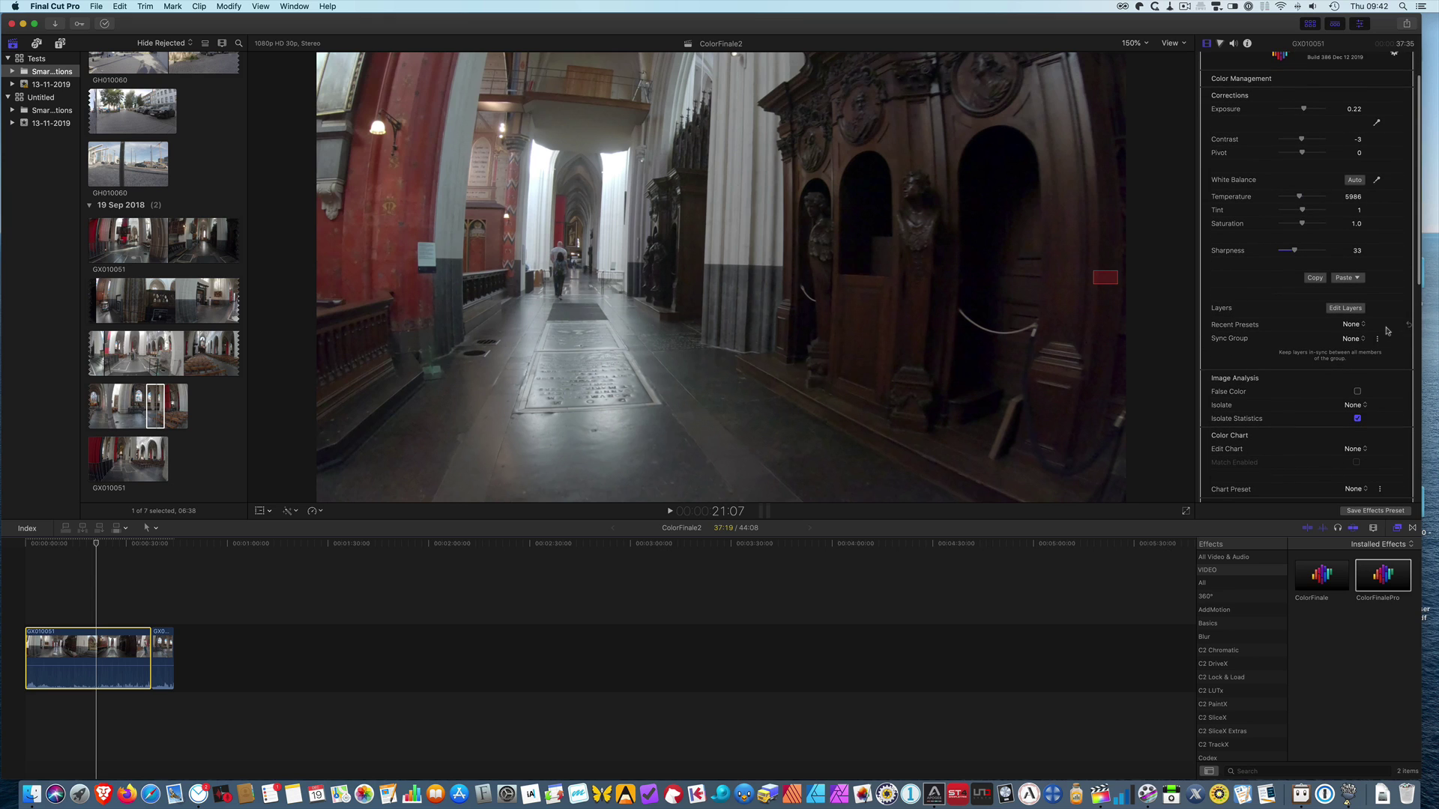
left_click(1350, 339)
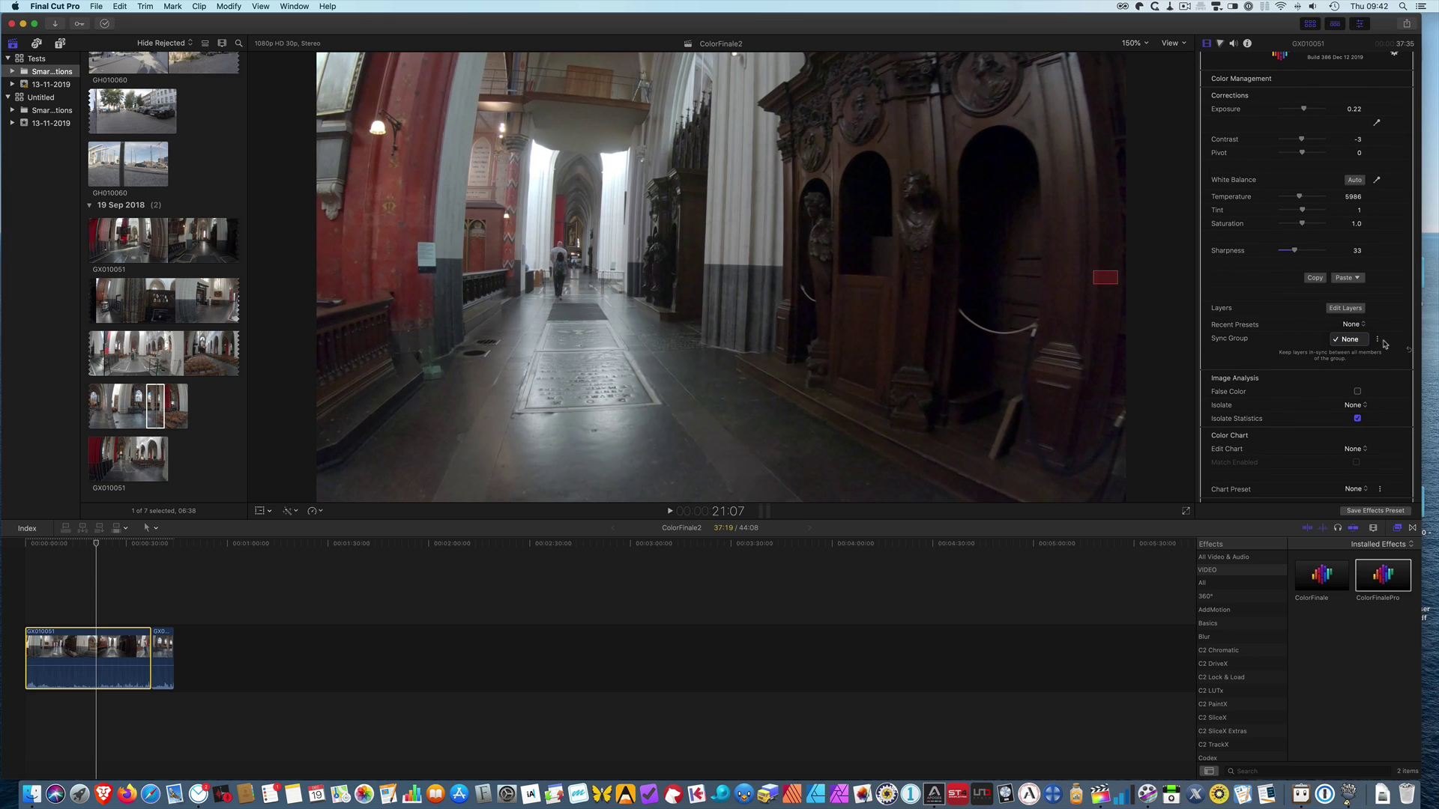
left_click(1381, 343)
left_click(1378, 339)
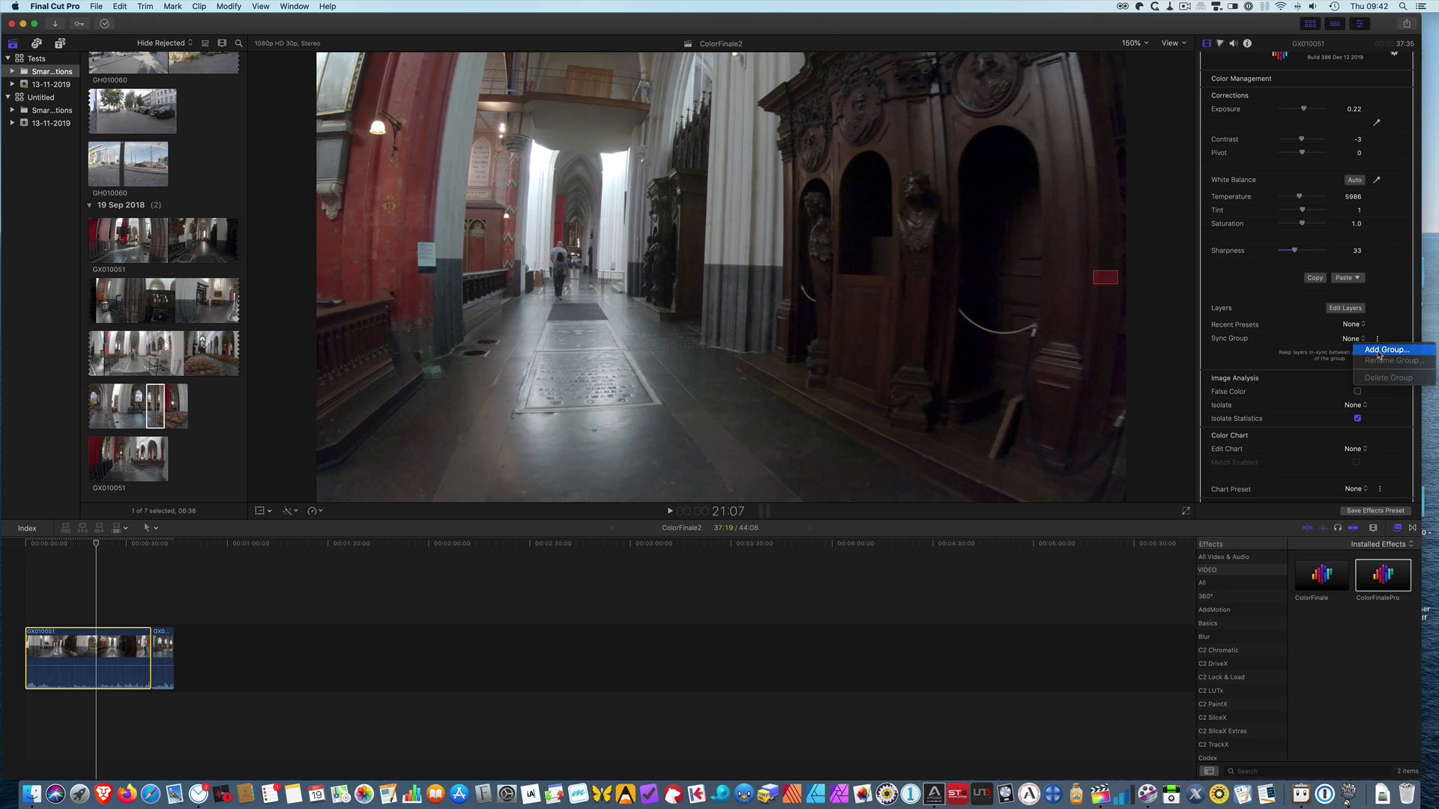
left_click(1379, 351)
type("Tes")
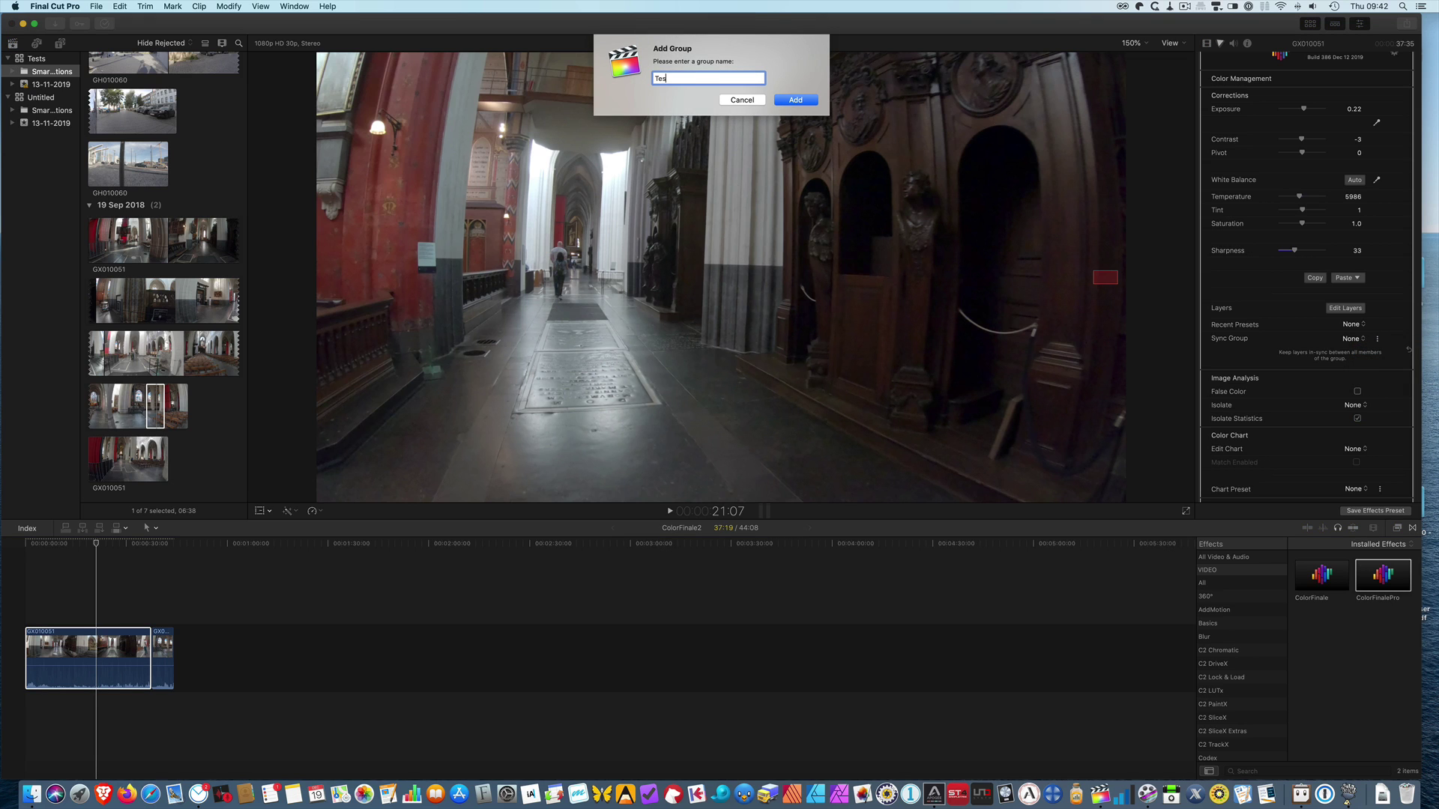
type("t")
key("Return")
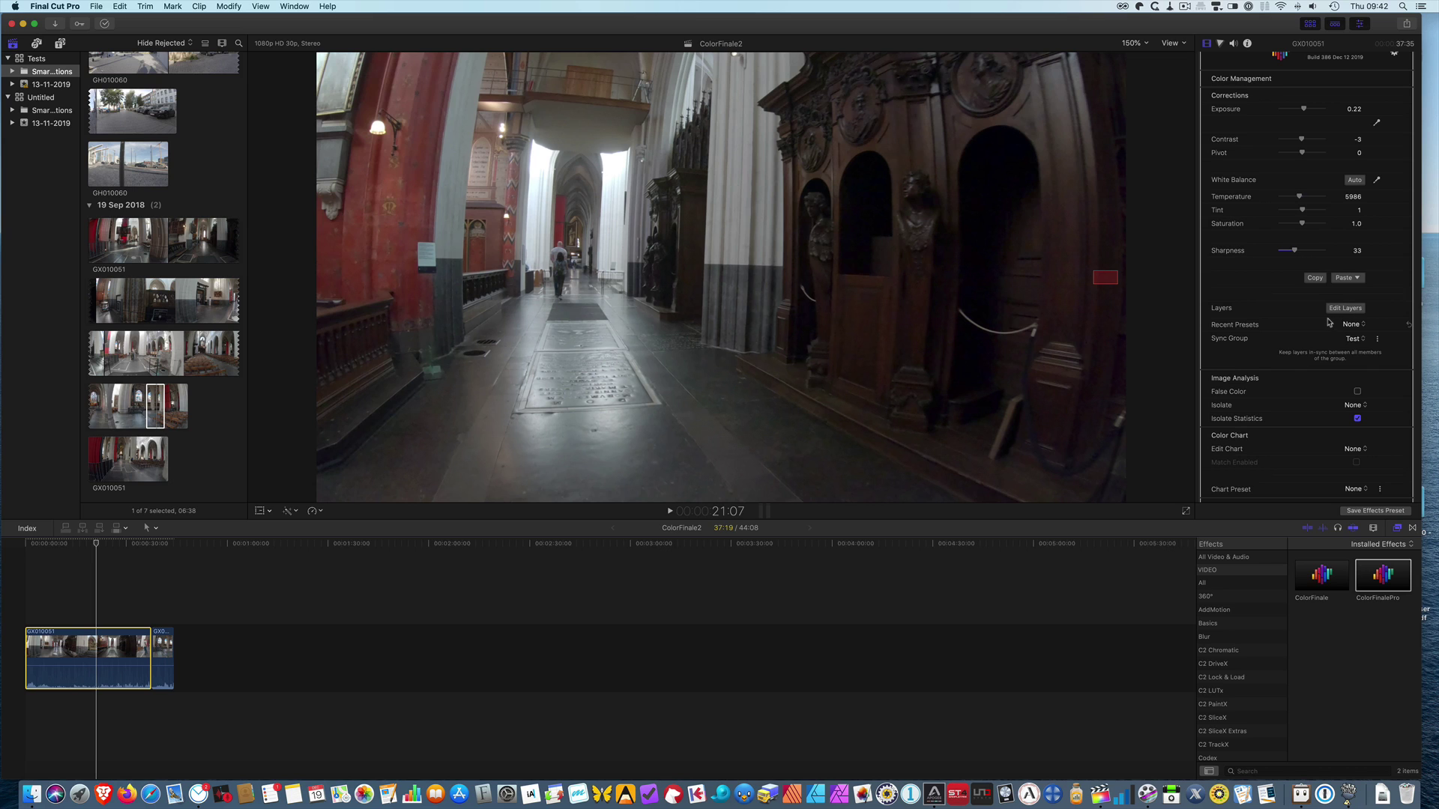
scroll(1329, 322, "down", 3)
scroll(1329, 322, "down", 2)
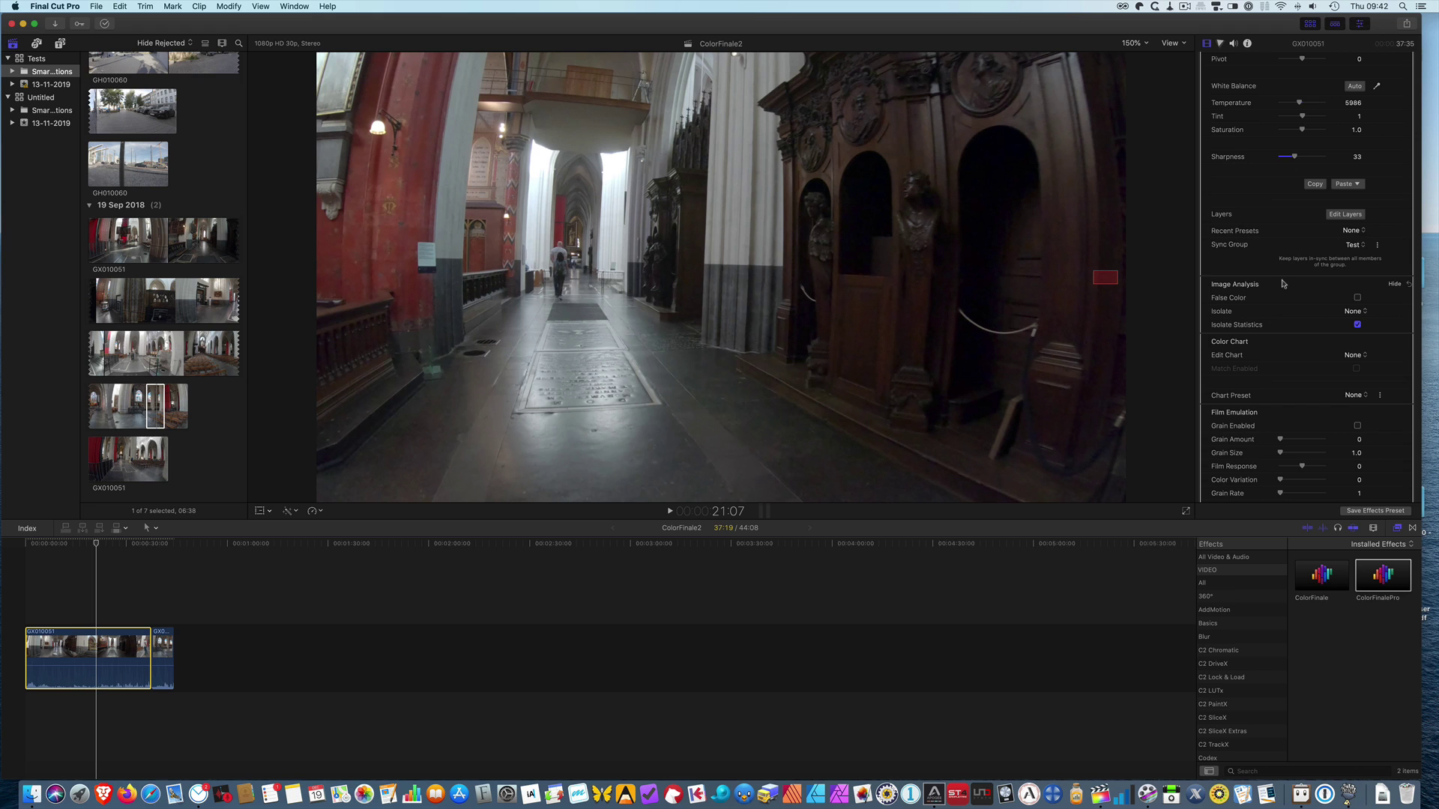
left_click(1357, 298)
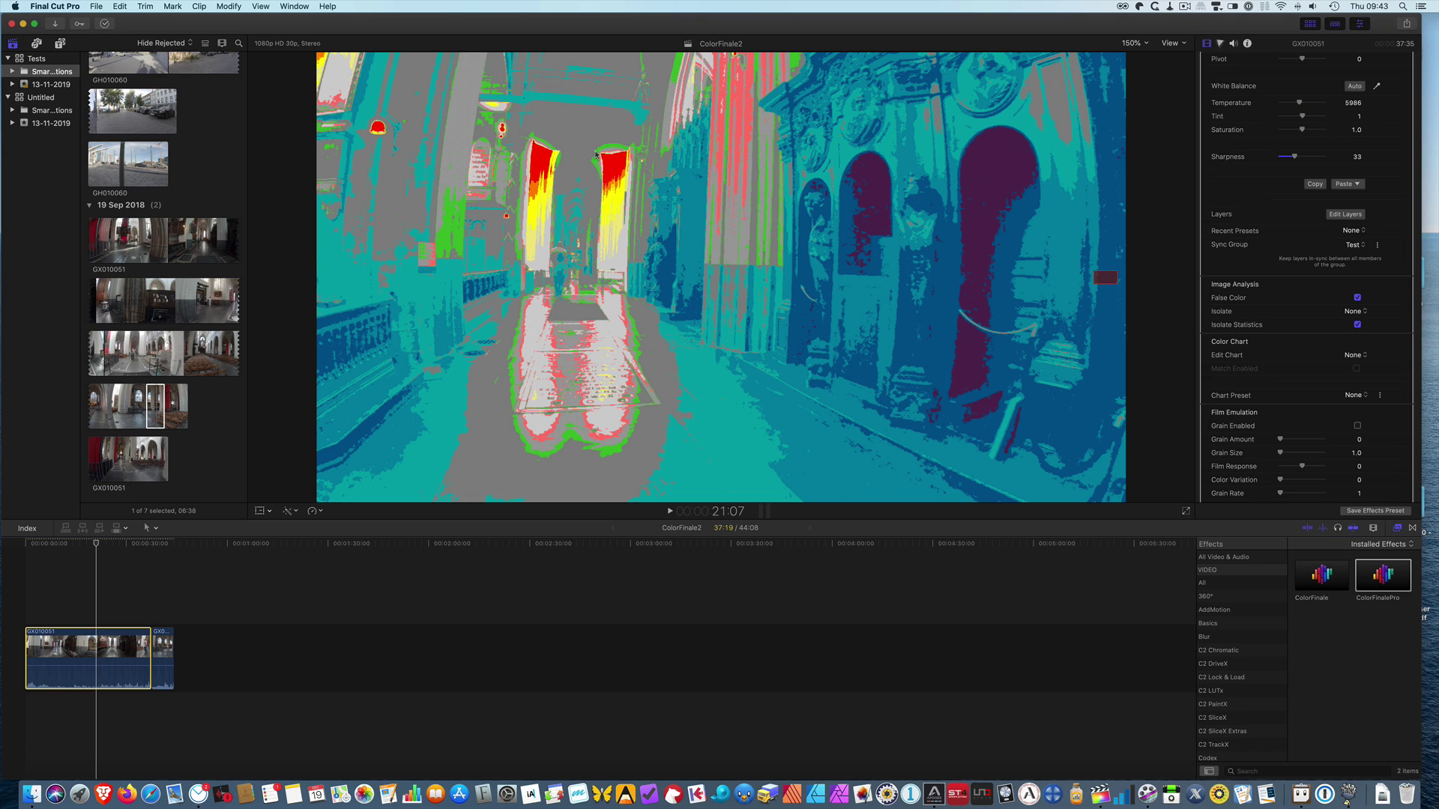
left_click(1358, 298)
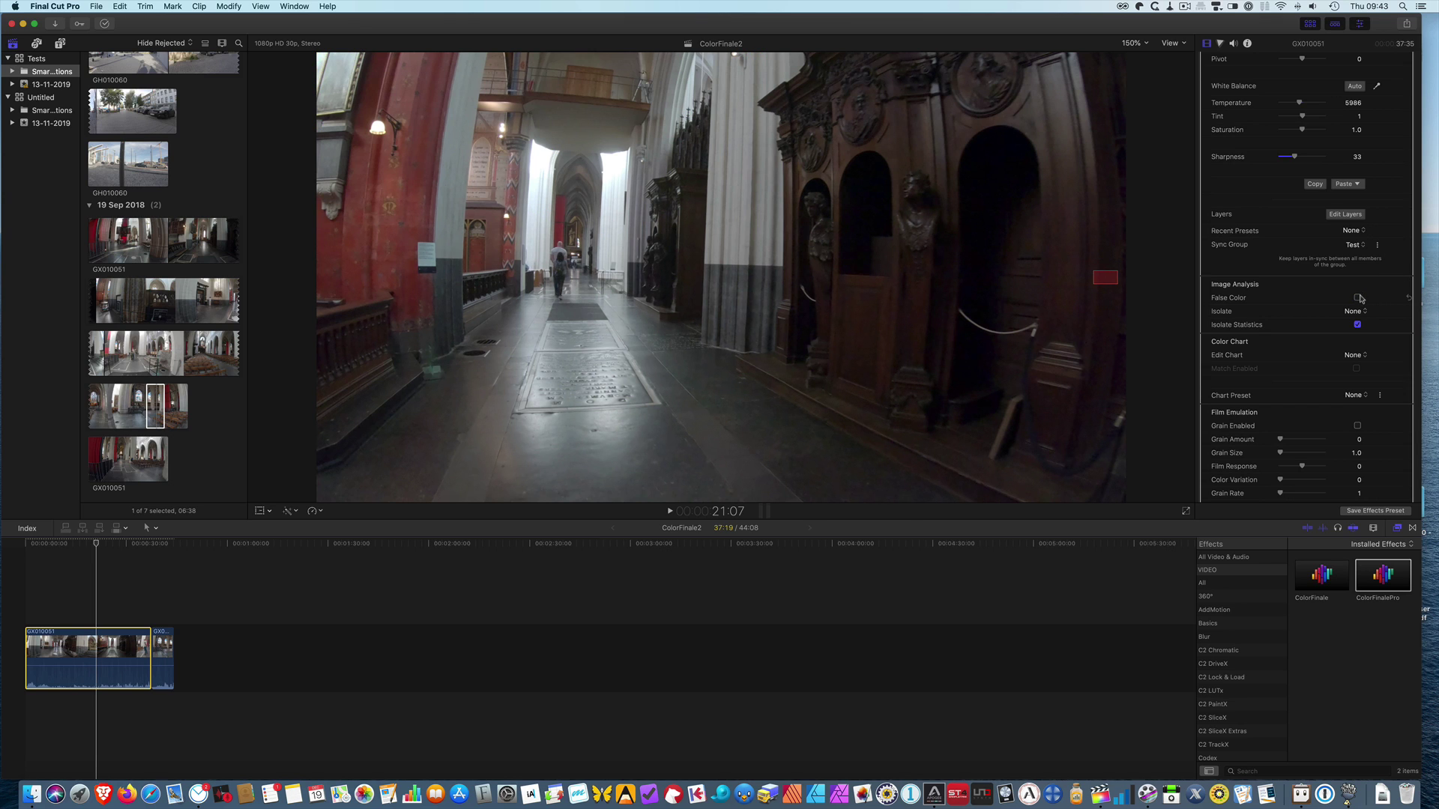
- Try a narrow Rectangle isolation, then set Isolate back to None and hide Image Analysis
left_click(1356, 314)
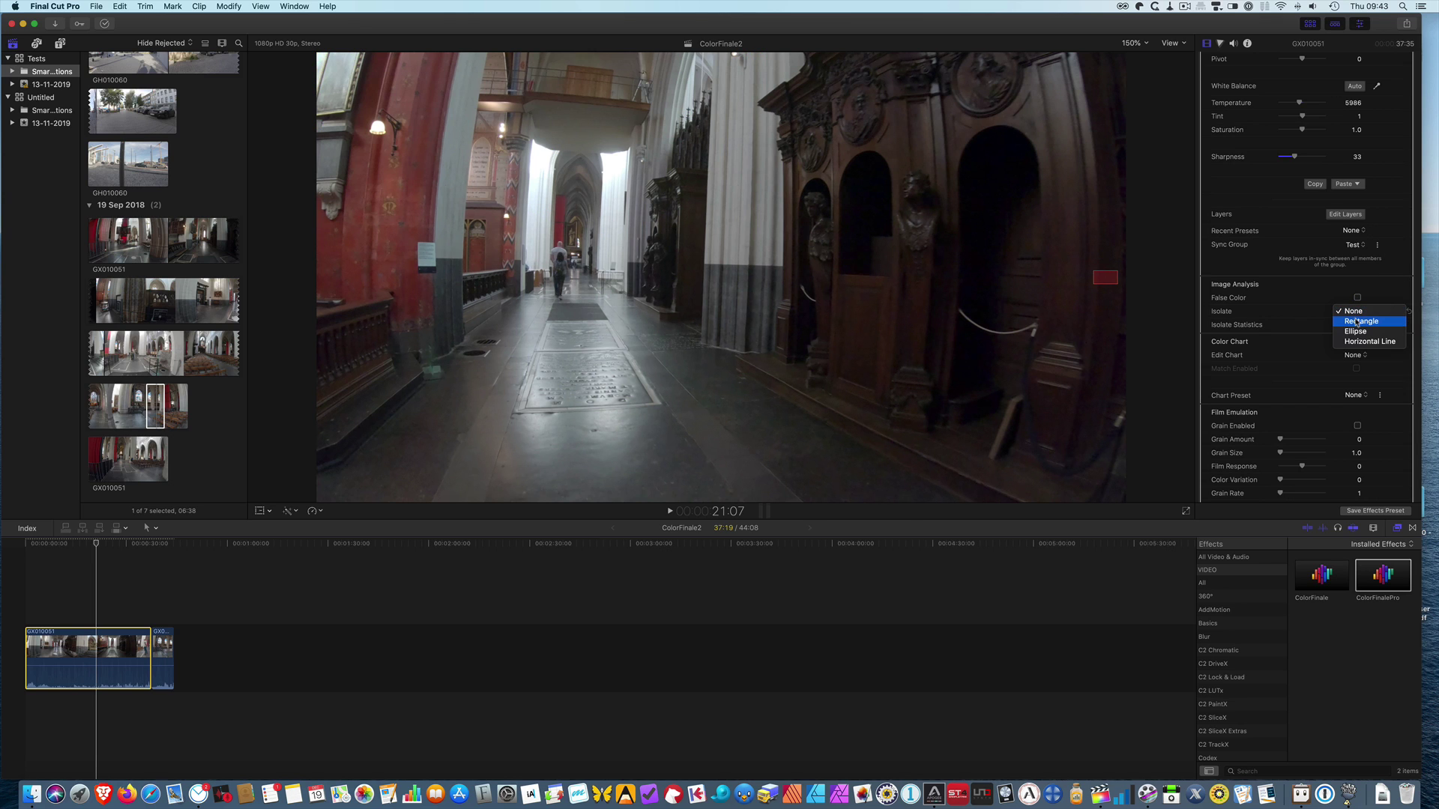
left_click(1357, 322)
left_click(1358, 325)
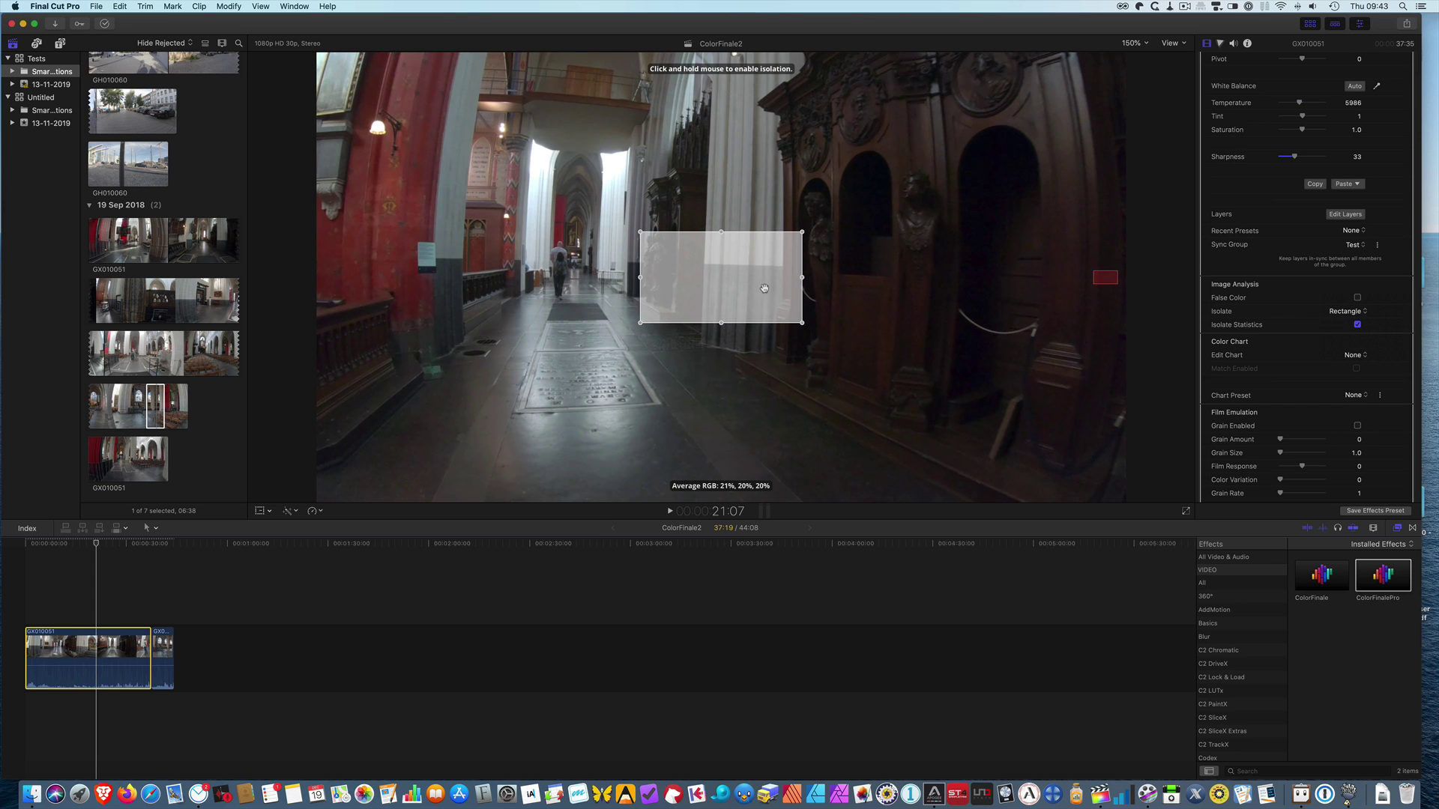
left_click_drag(803, 320, 561, 297)
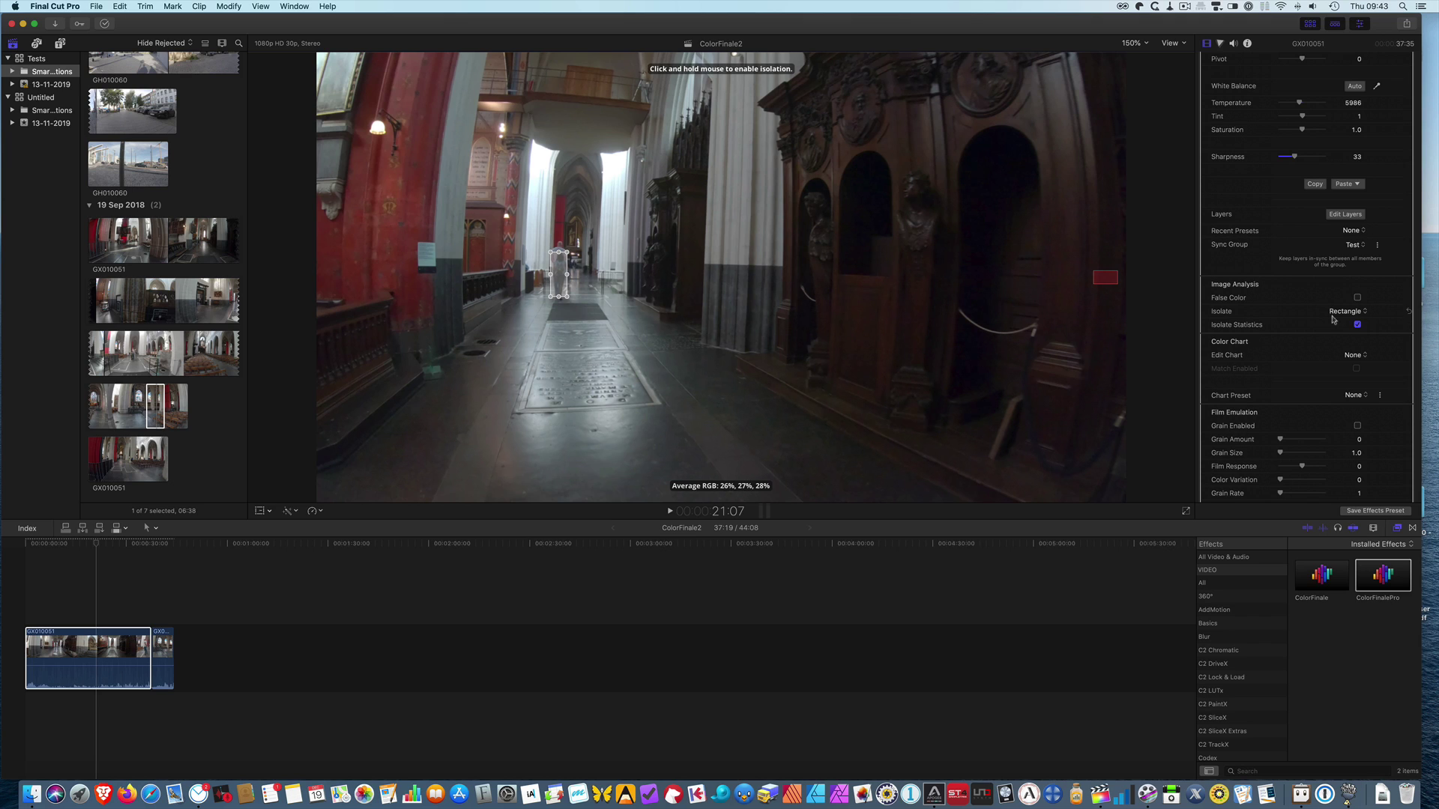
left_click(1355, 314)
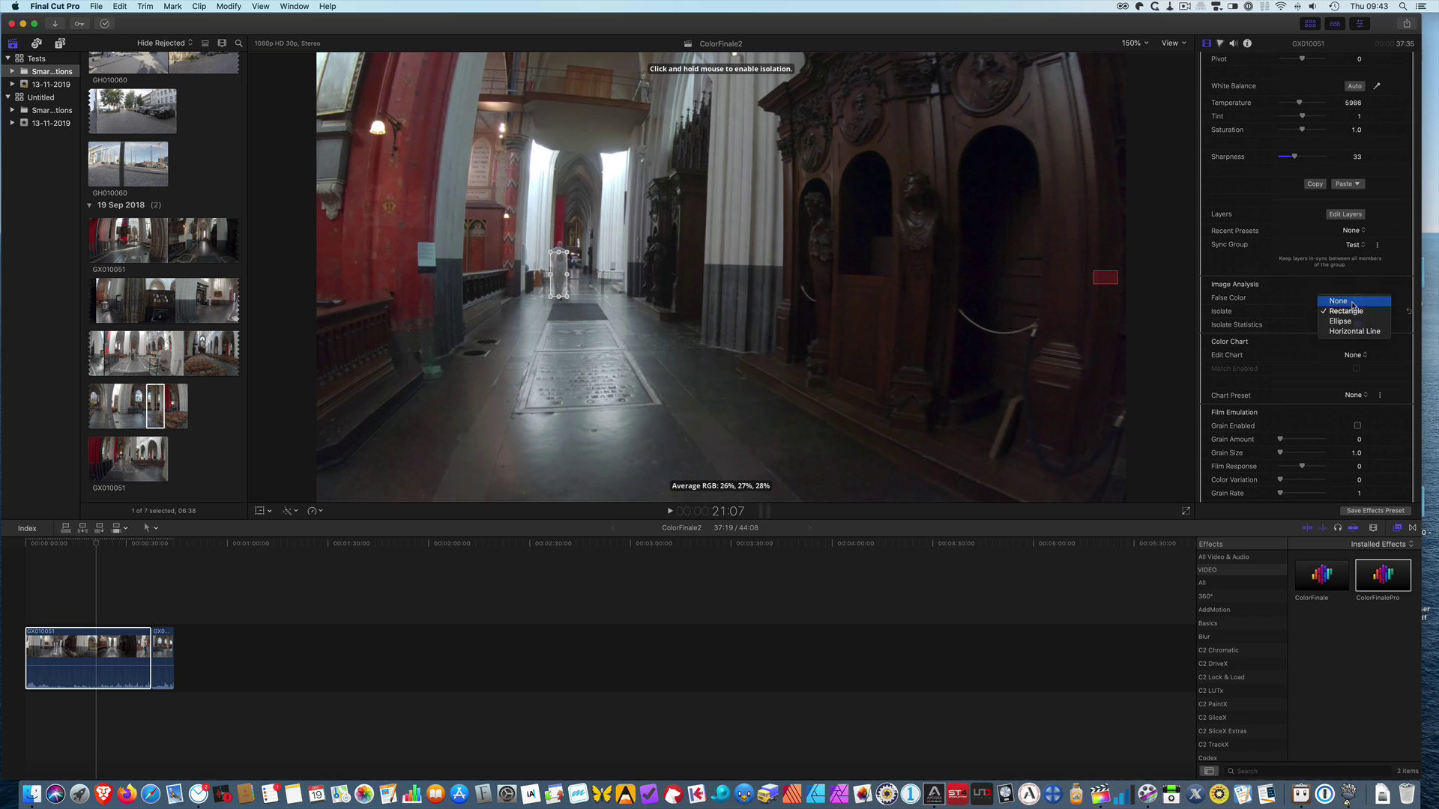
left_click(1358, 301)
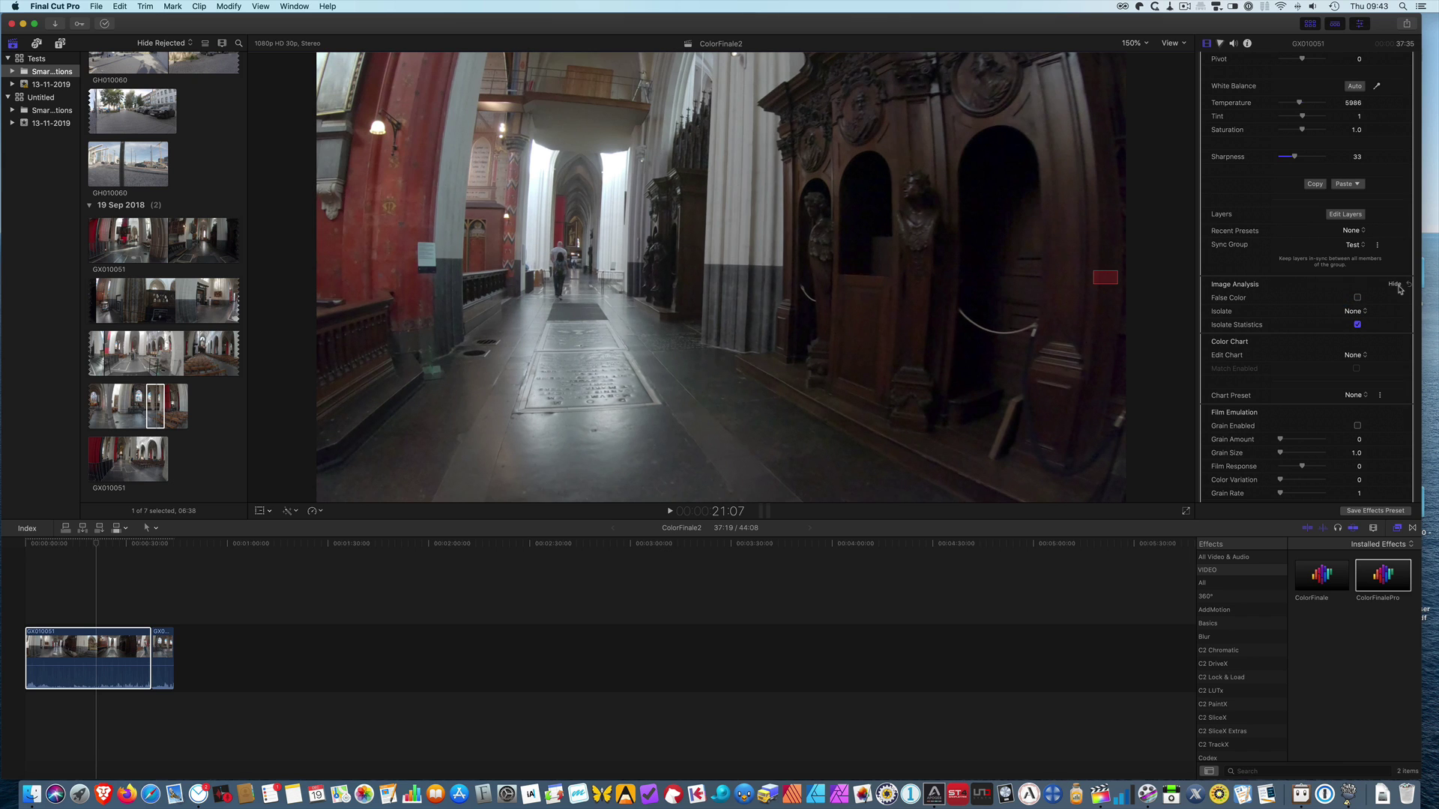
left_click(1398, 285)
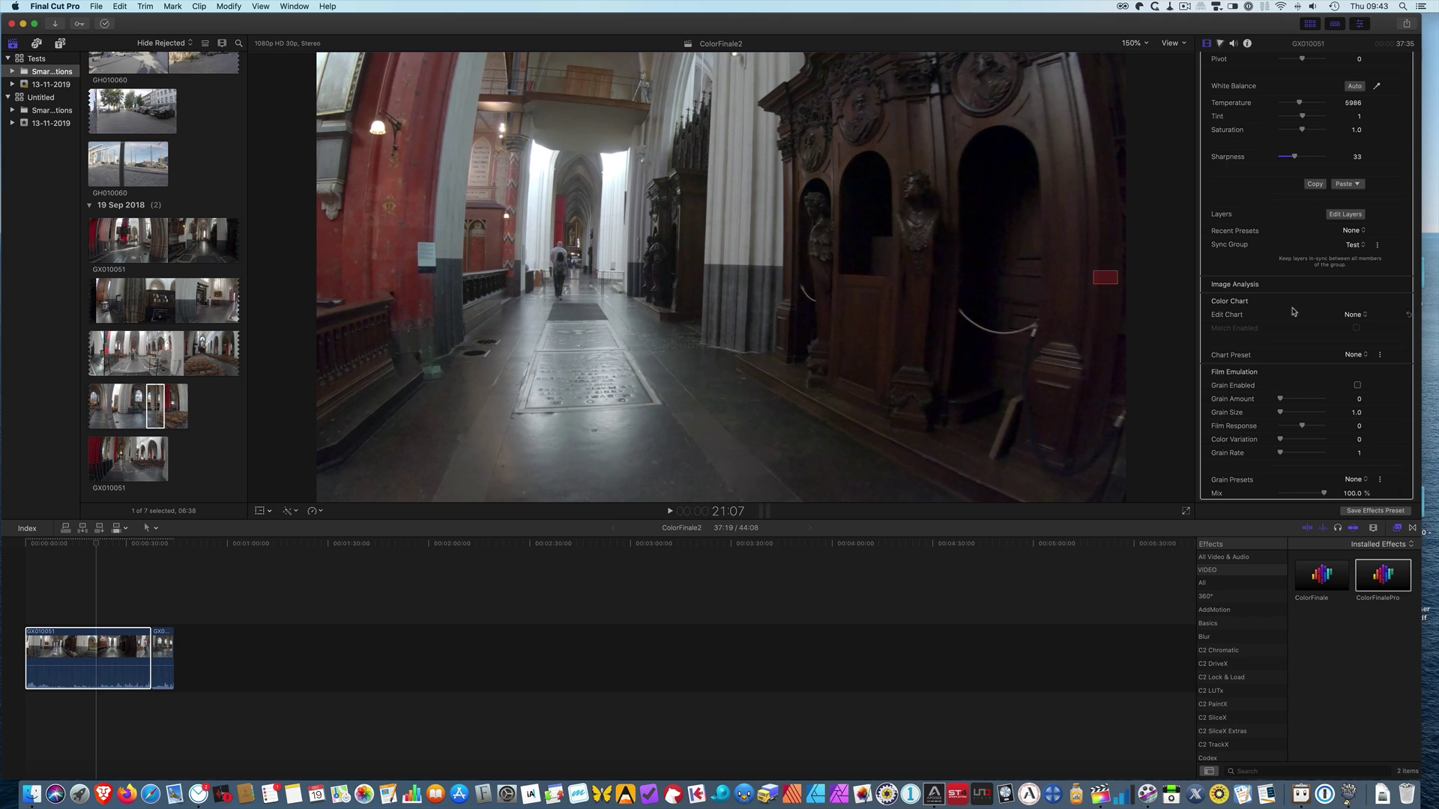
- Dismiss the colour chart type list without choosing, then hide the Color Chart settings
left_click(1355, 314)
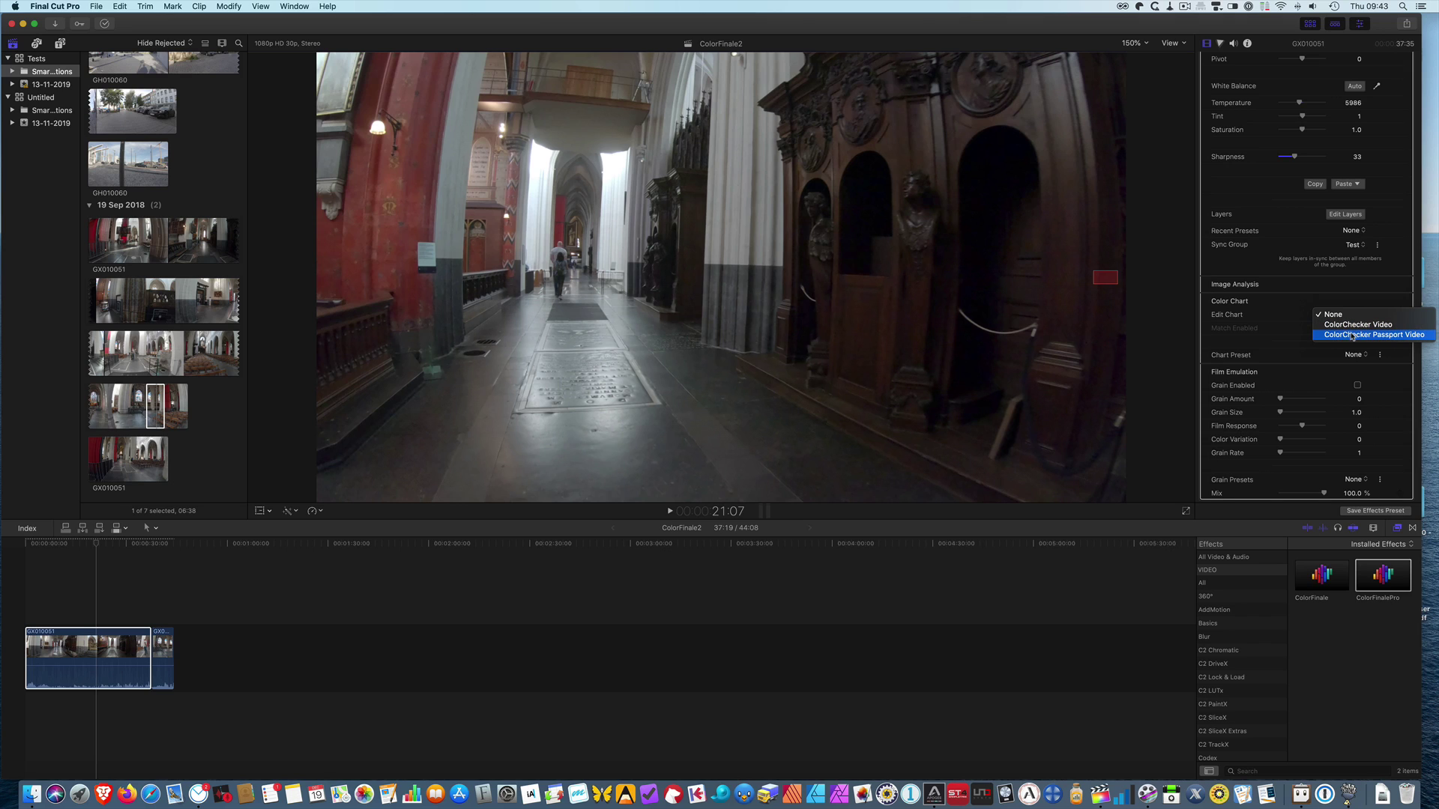
left_click(1285, 314)
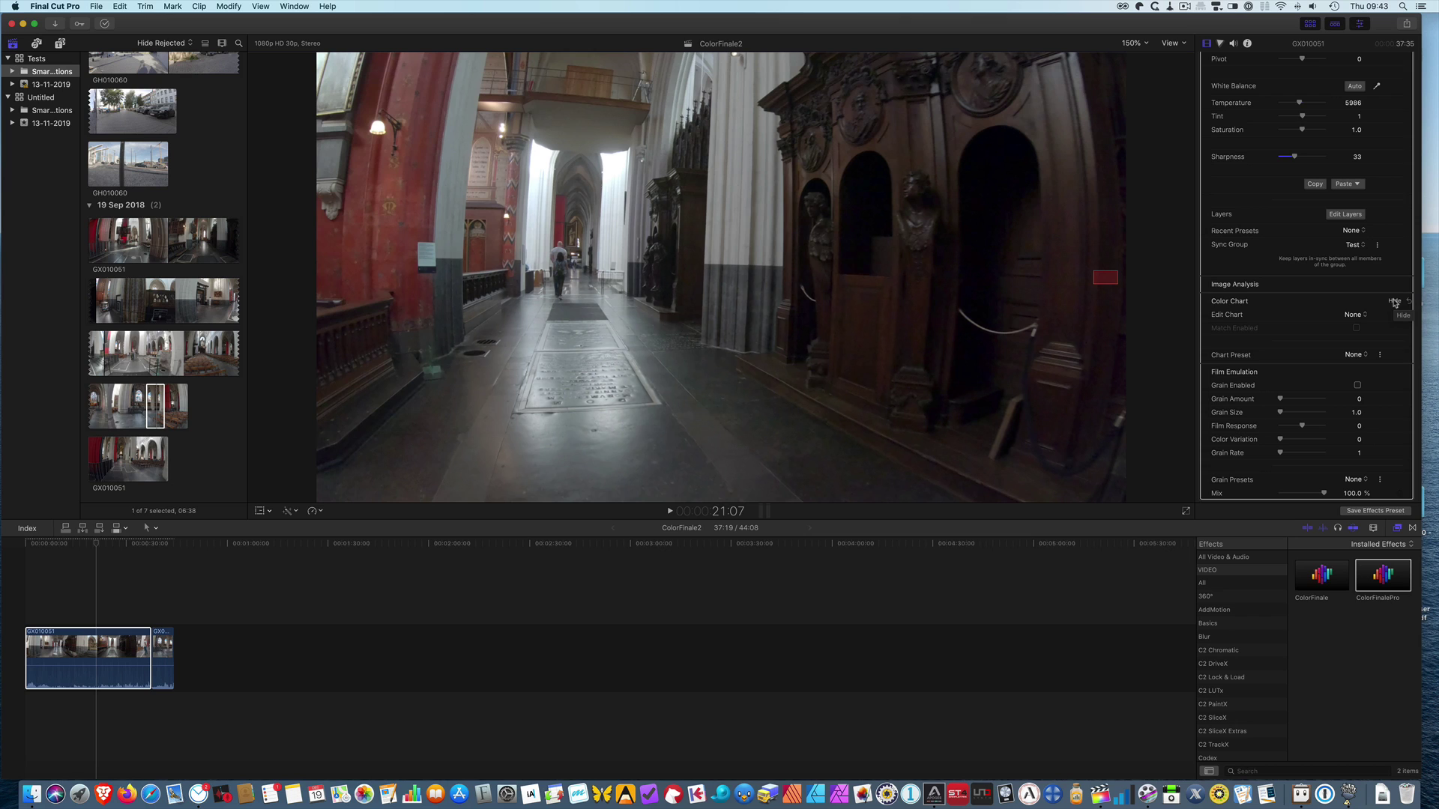
left_click(1394, 301)
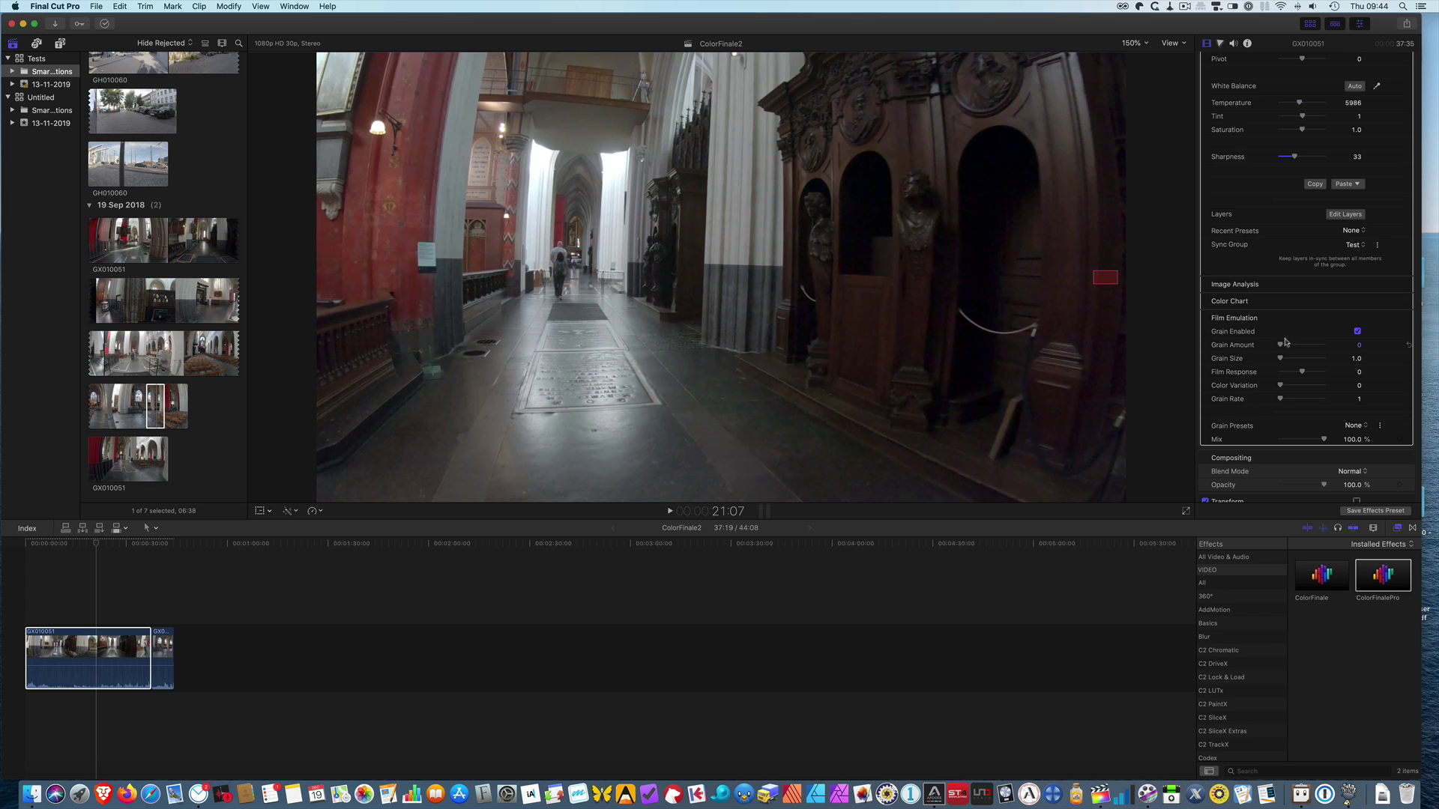
- Set grain amount 82, grain size 3.9, film response 38 and colour variation 40
left_click(1317, 345)
left_click(1312, 359)
left_click(1310, 372)
left_click(1298, 385)
- Close the grain preset options without choosing one, then hide Film Emulation
left_click(1355, 427)
left_click(1381, 426)
left_click(1382, 427)
left_click(1381, 334)
left_click(1392, 319)
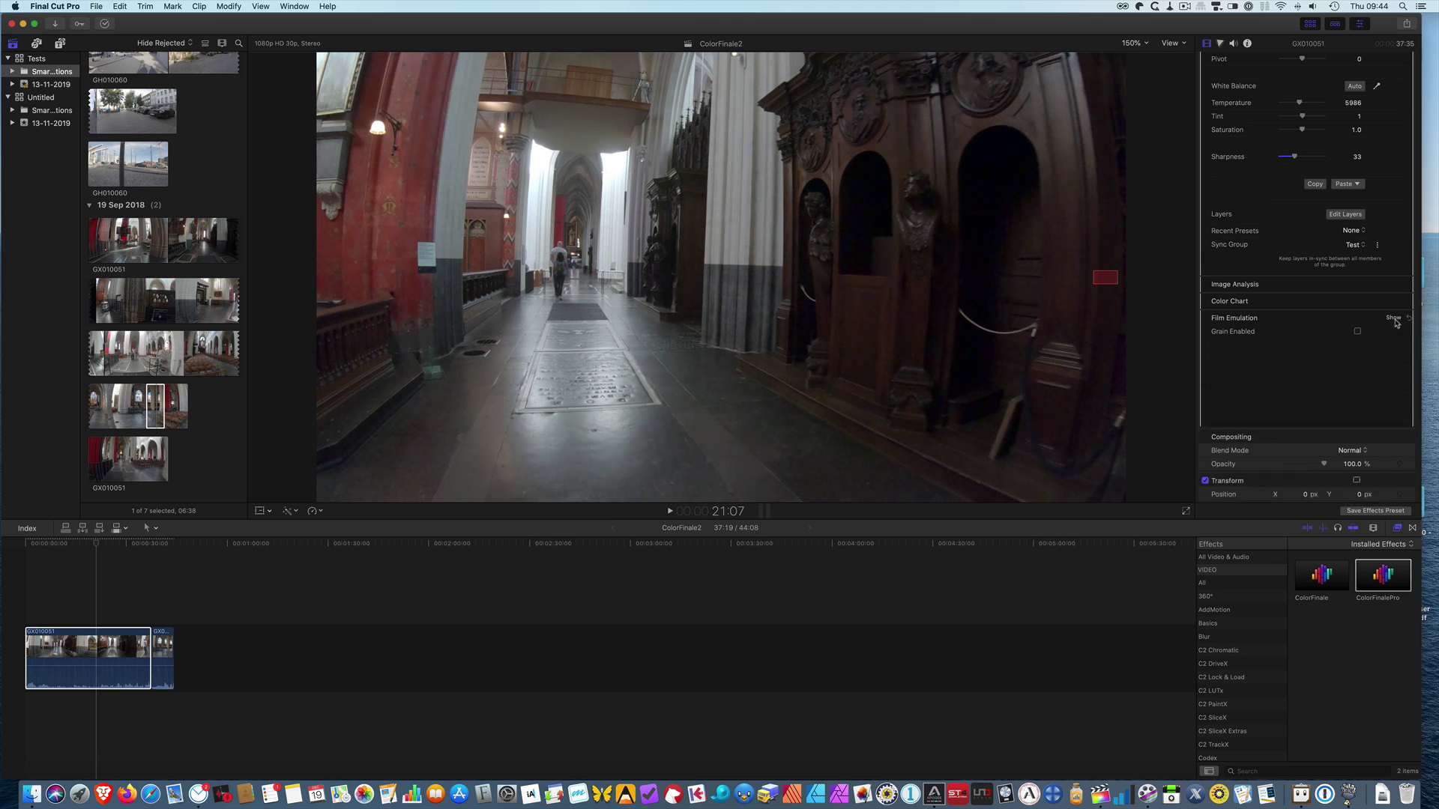
- Open Edit Layers from the top of the inspector and reposition the Color Finale Pro window
scroll(1319, 240, "up", 5)
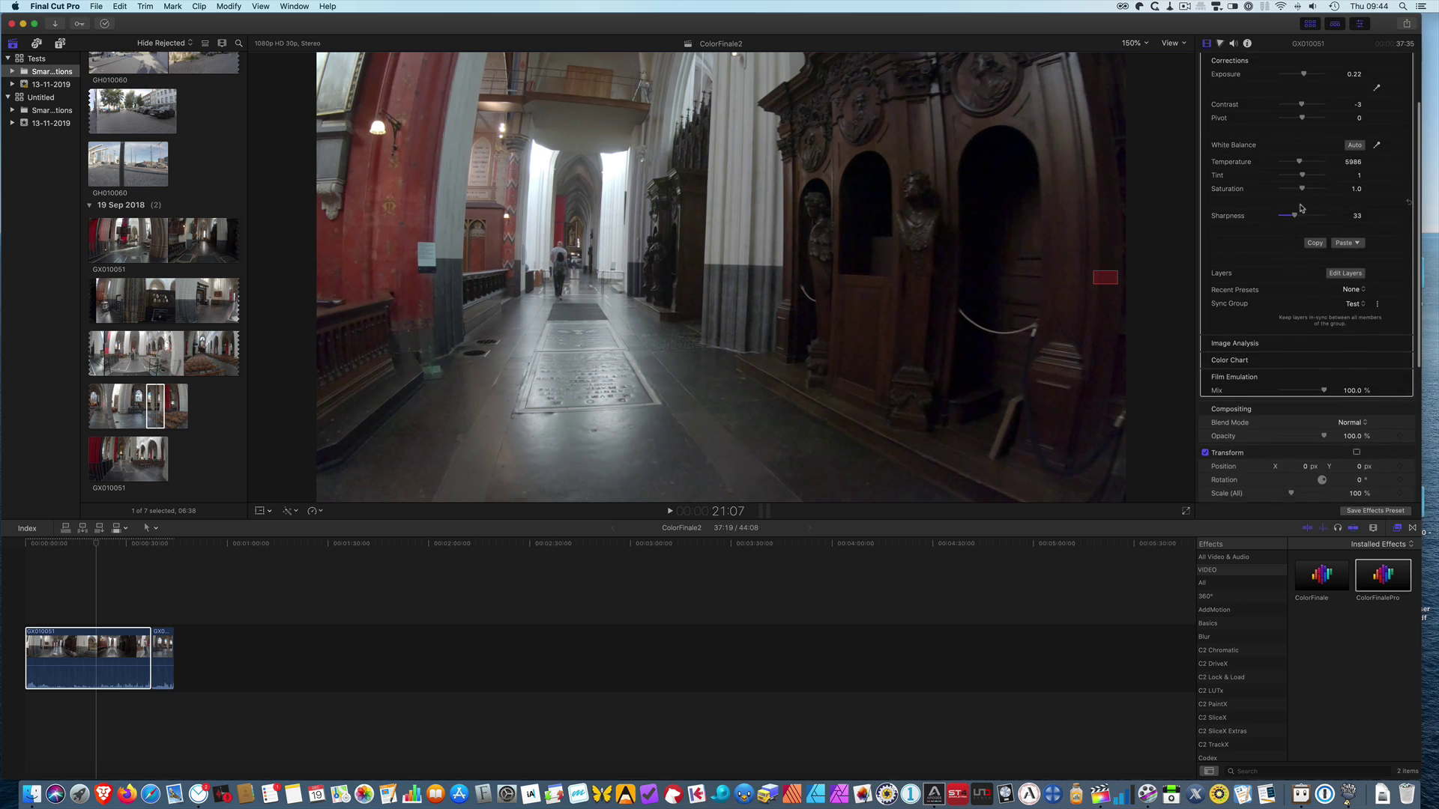
left_click(1347, 357)
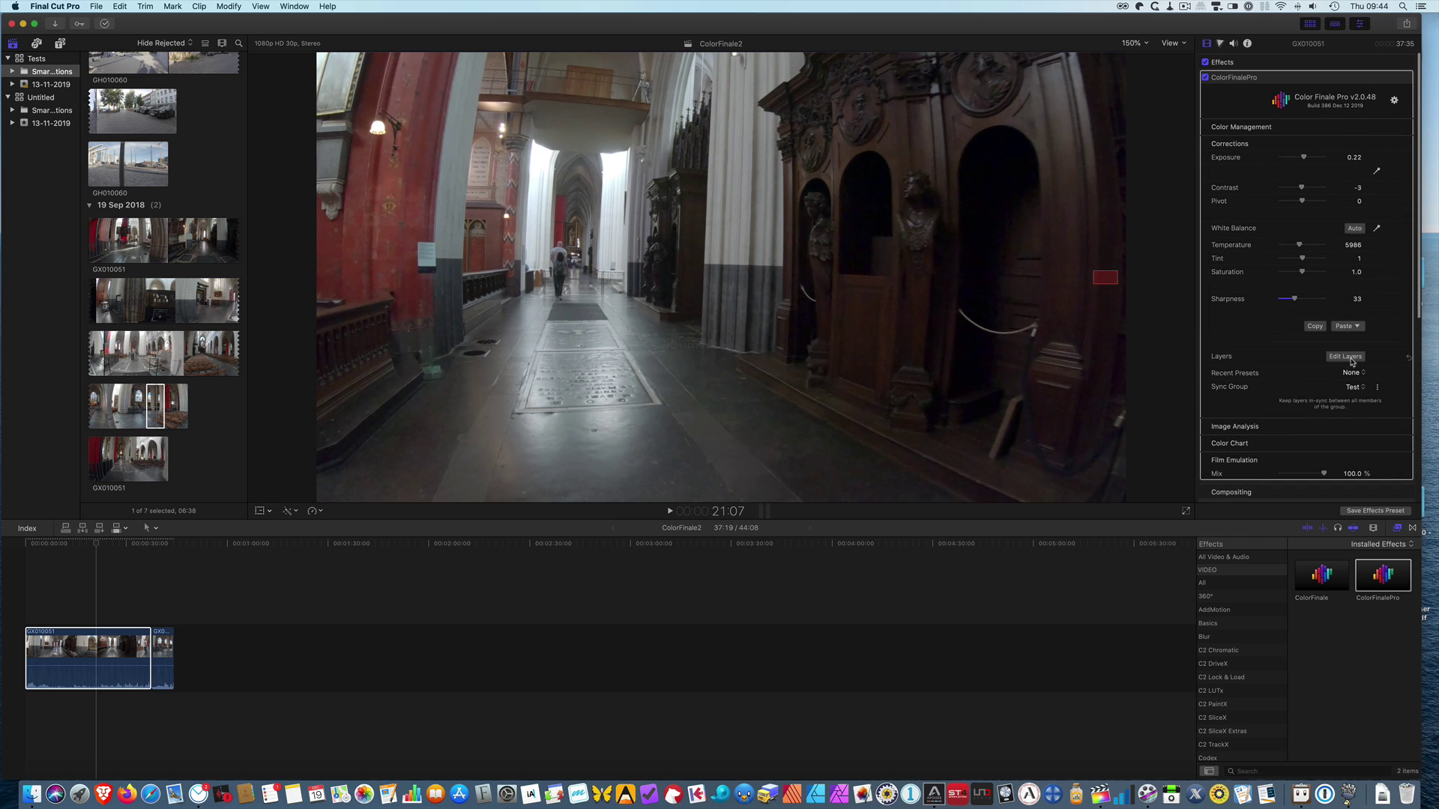
left_click_drag(1080, 458, 1169, 405)
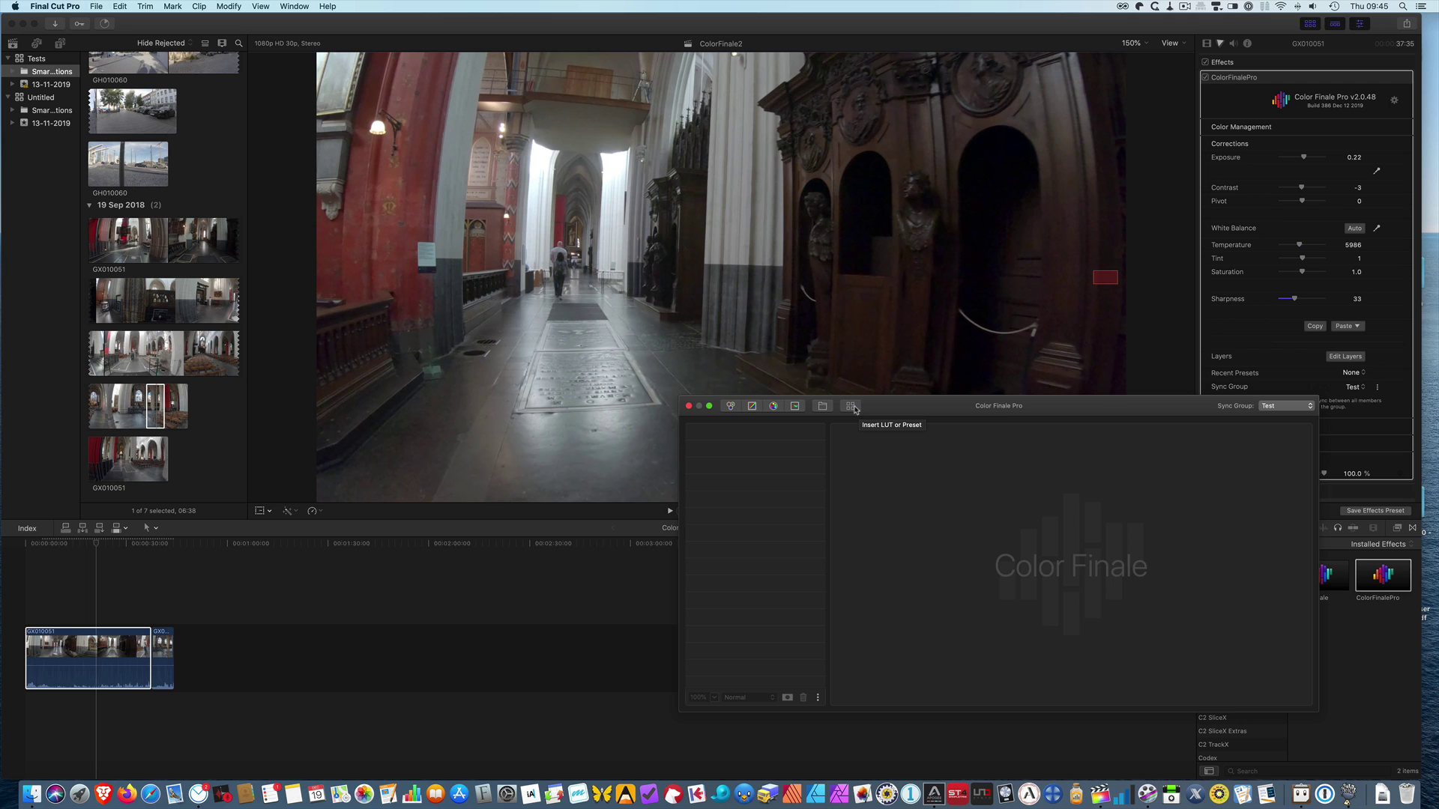
left_click(1288, 407)
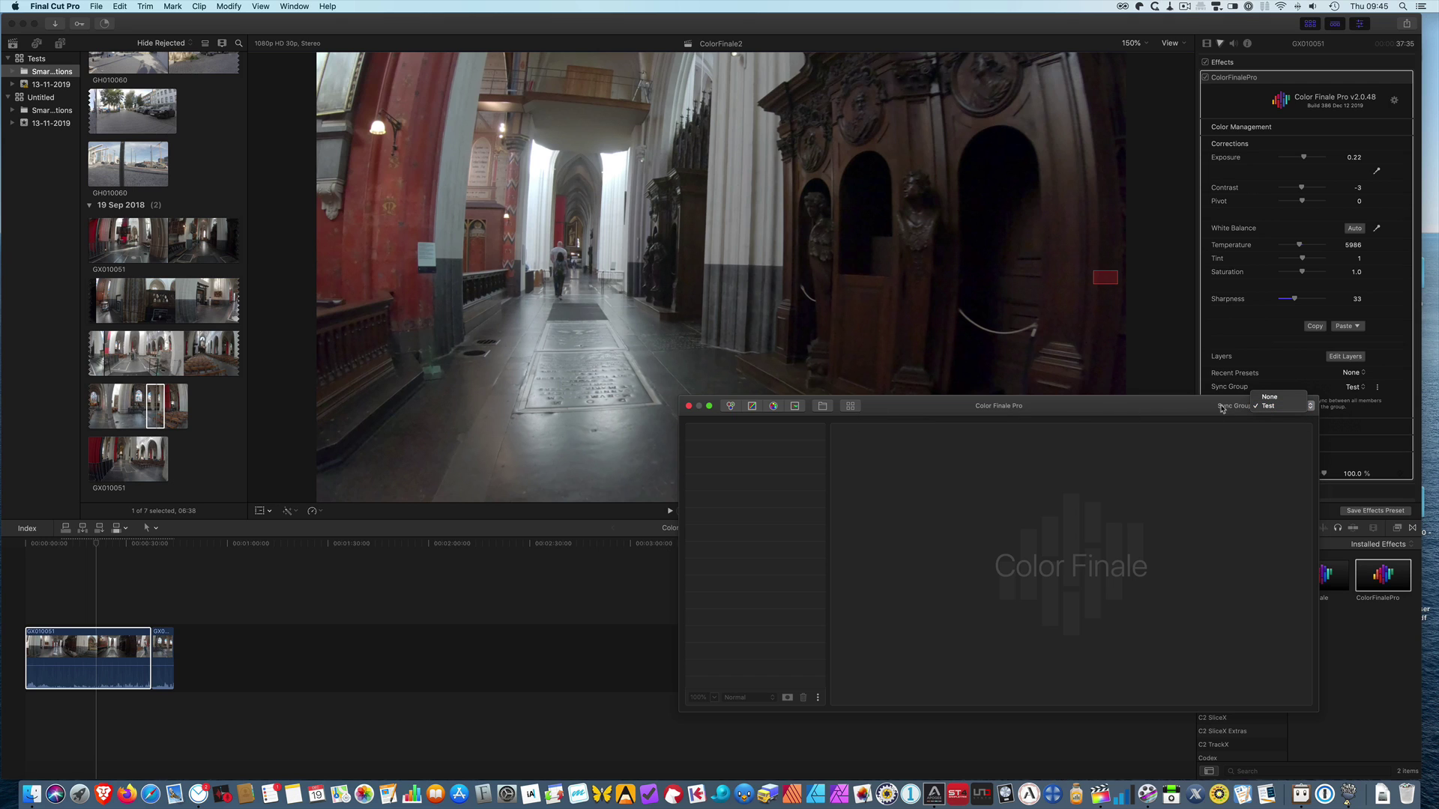
left_click(1173, 407)
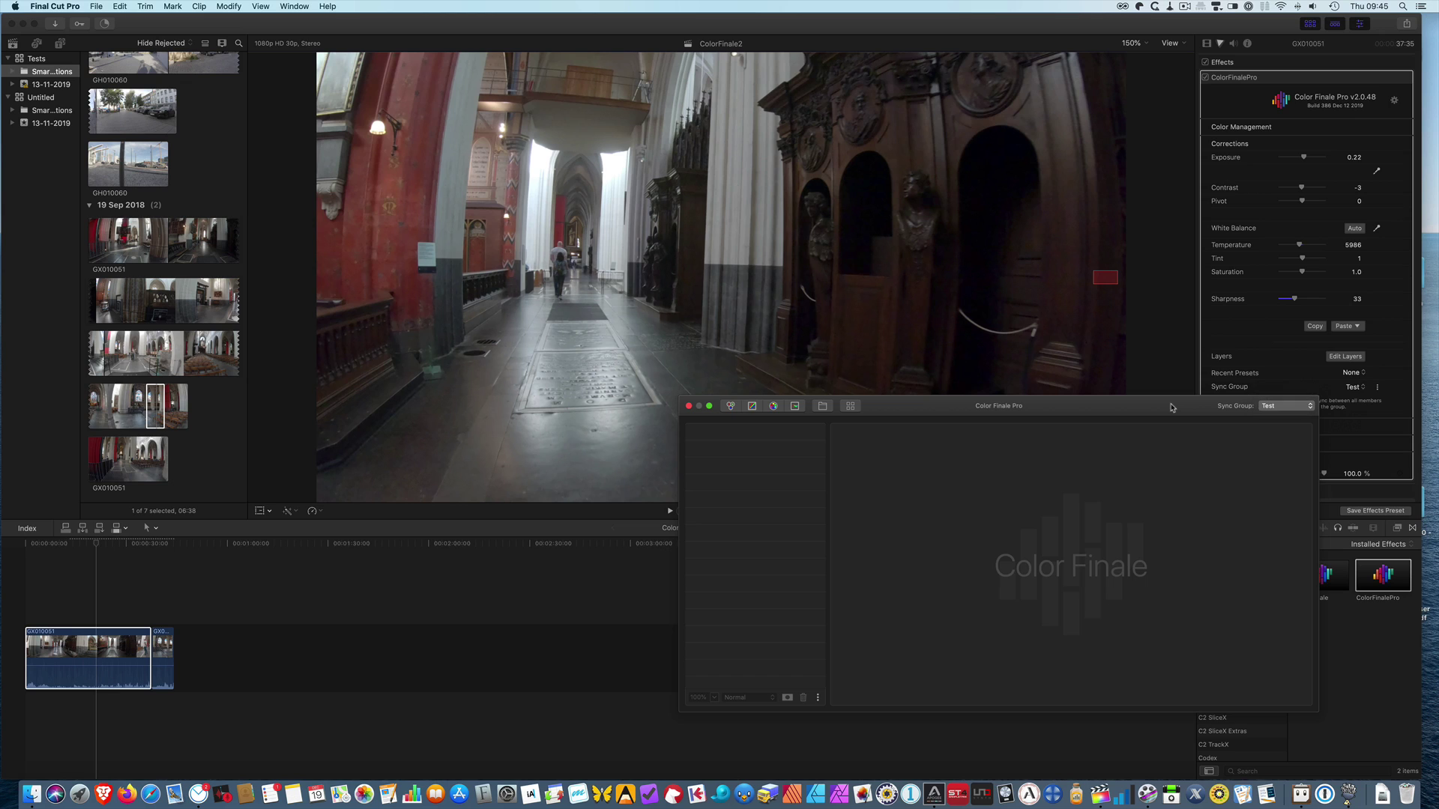
left_click(1264, 409)
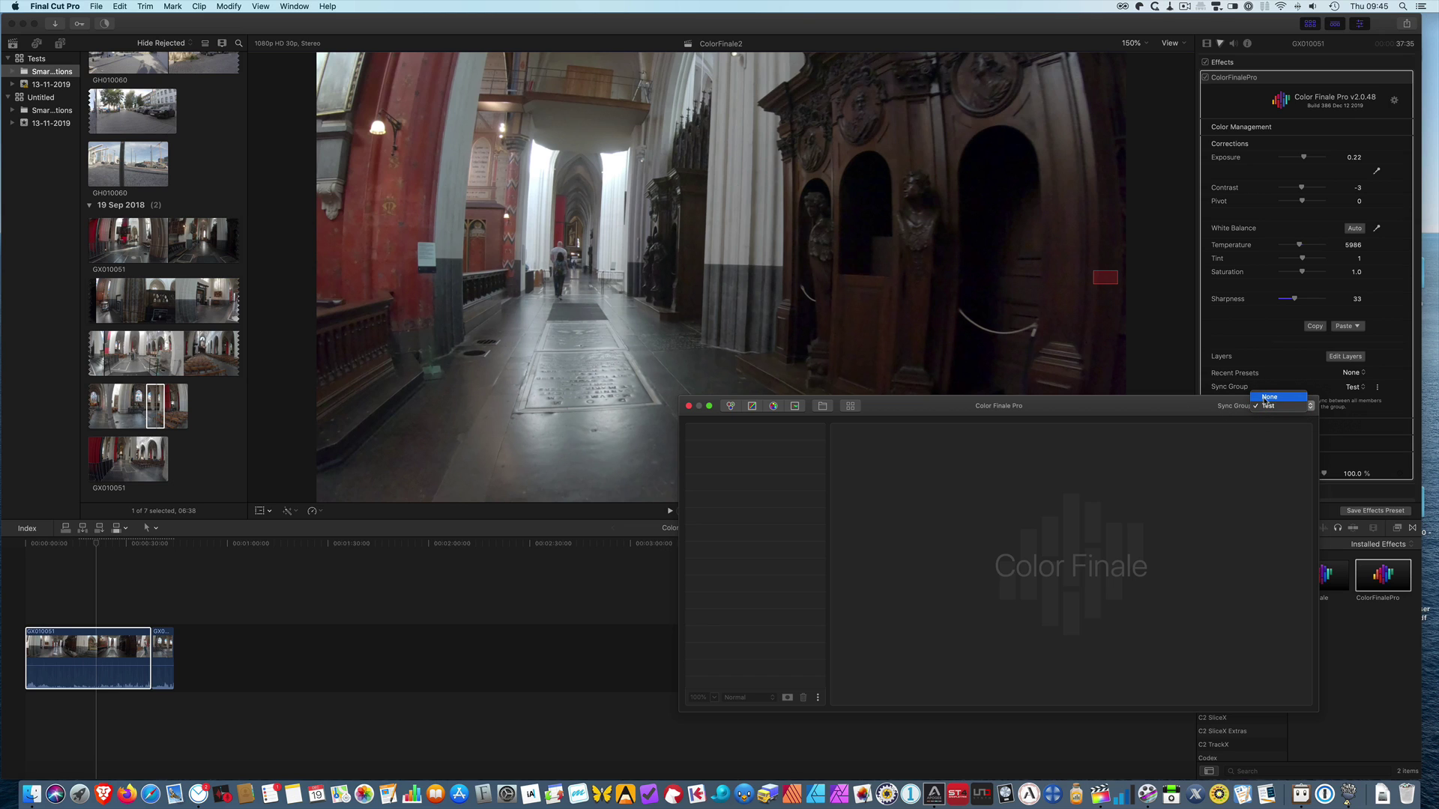
left_click(1265, 397)
left_click(1270, 407)
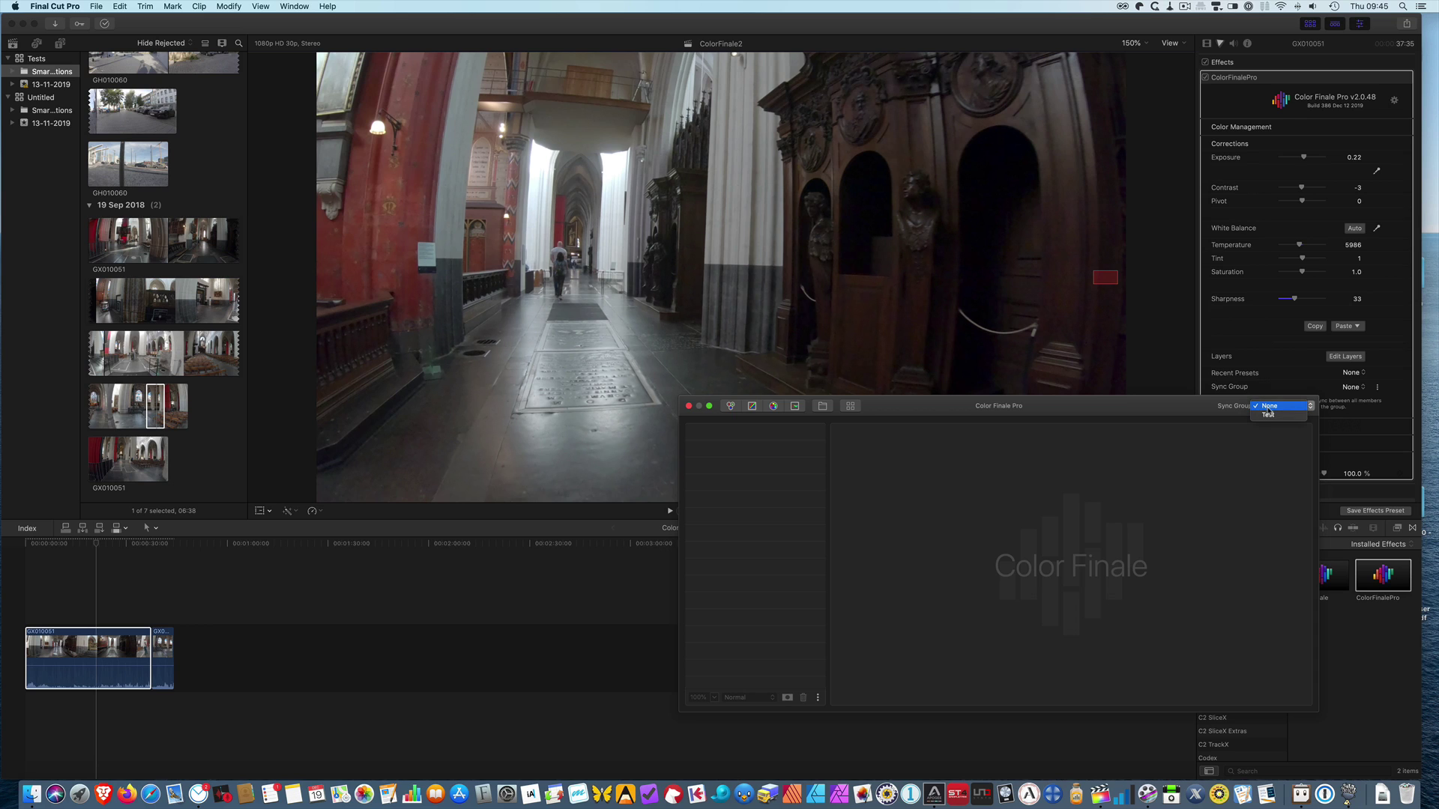
left_click(1268, 415)
left_click(851, 406)
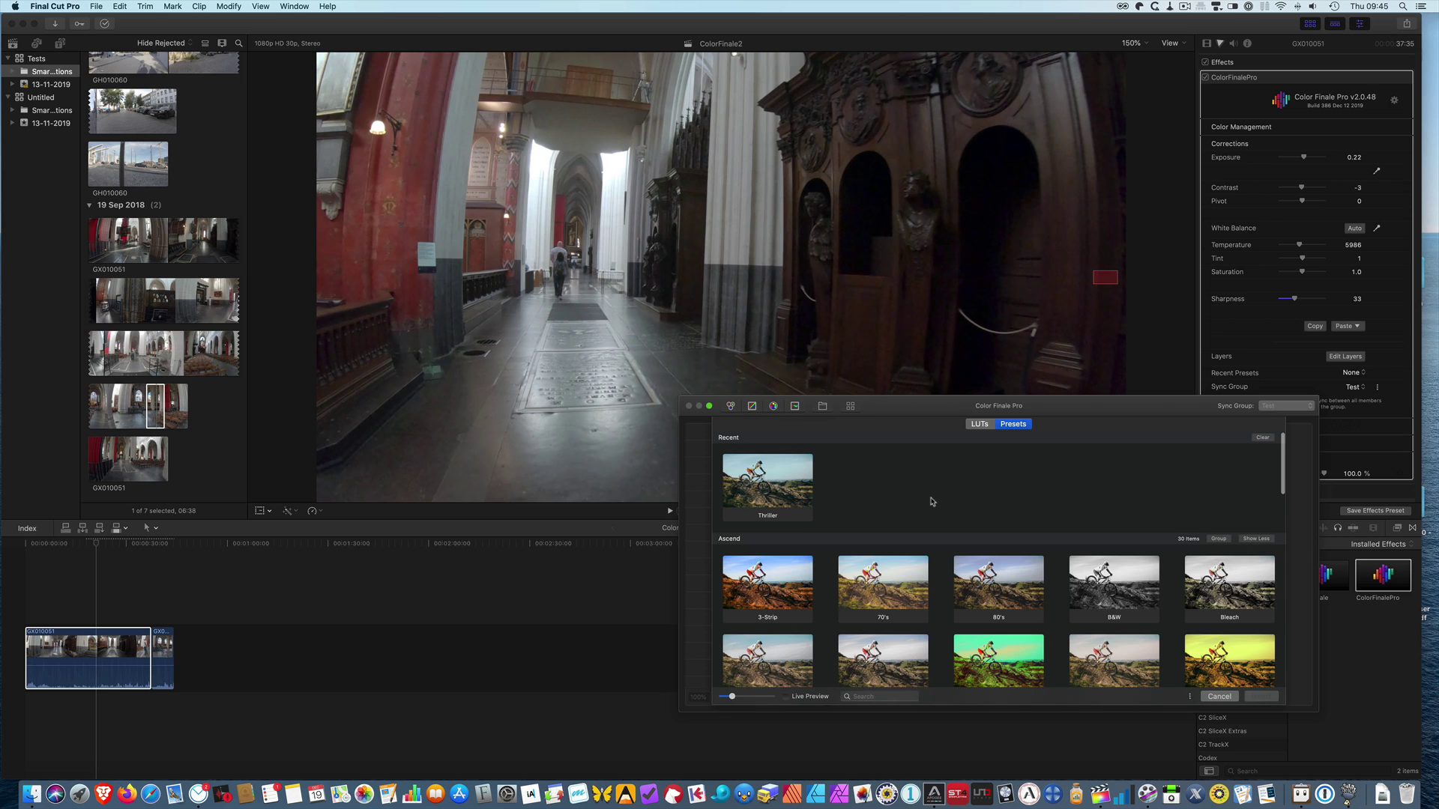
scroll(932, 502, "down", 2)
scroll(933, 501, "down", 1)
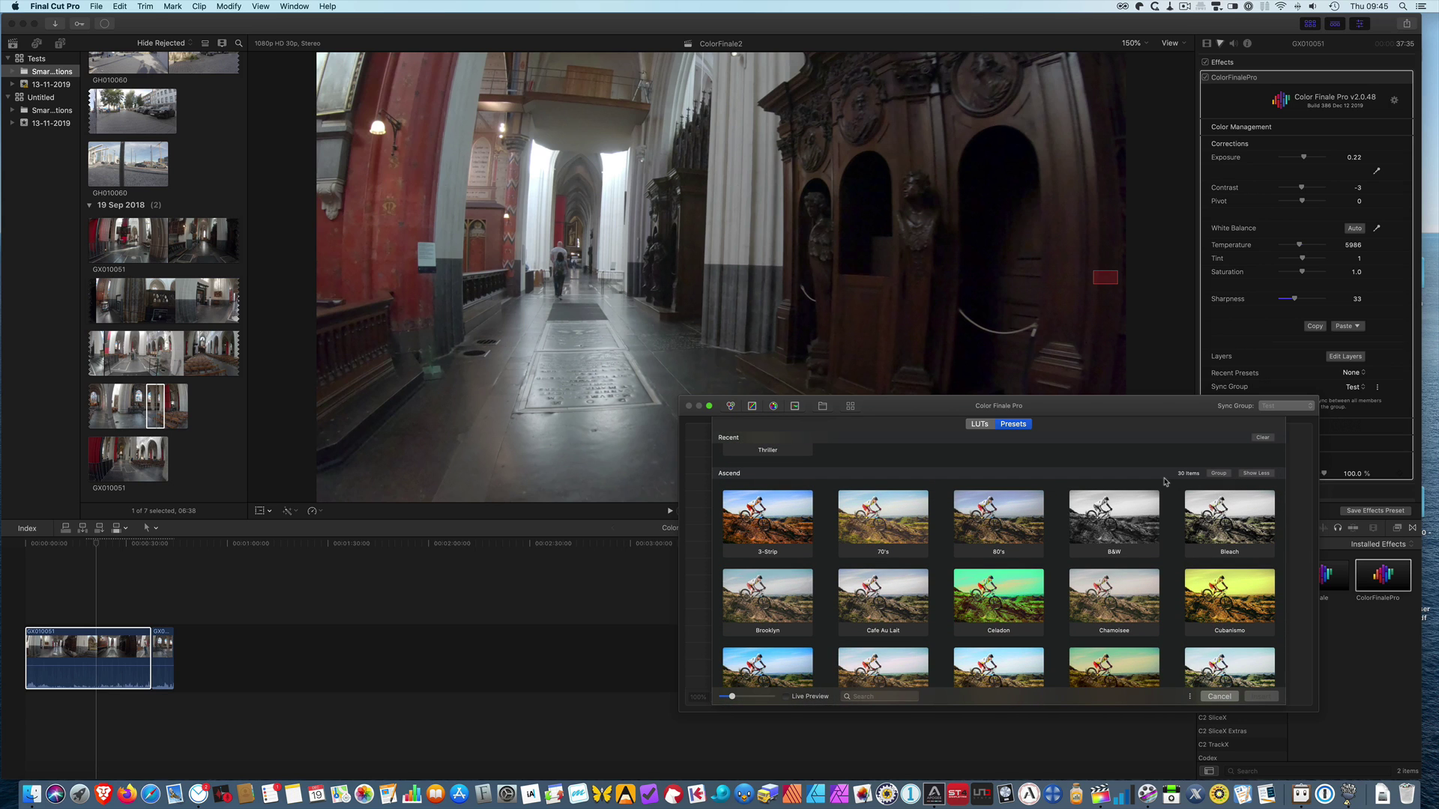
left_click(1190, 696)
left_click(1191, 443)
left_click_drag(1091, 408, 1093, 405)
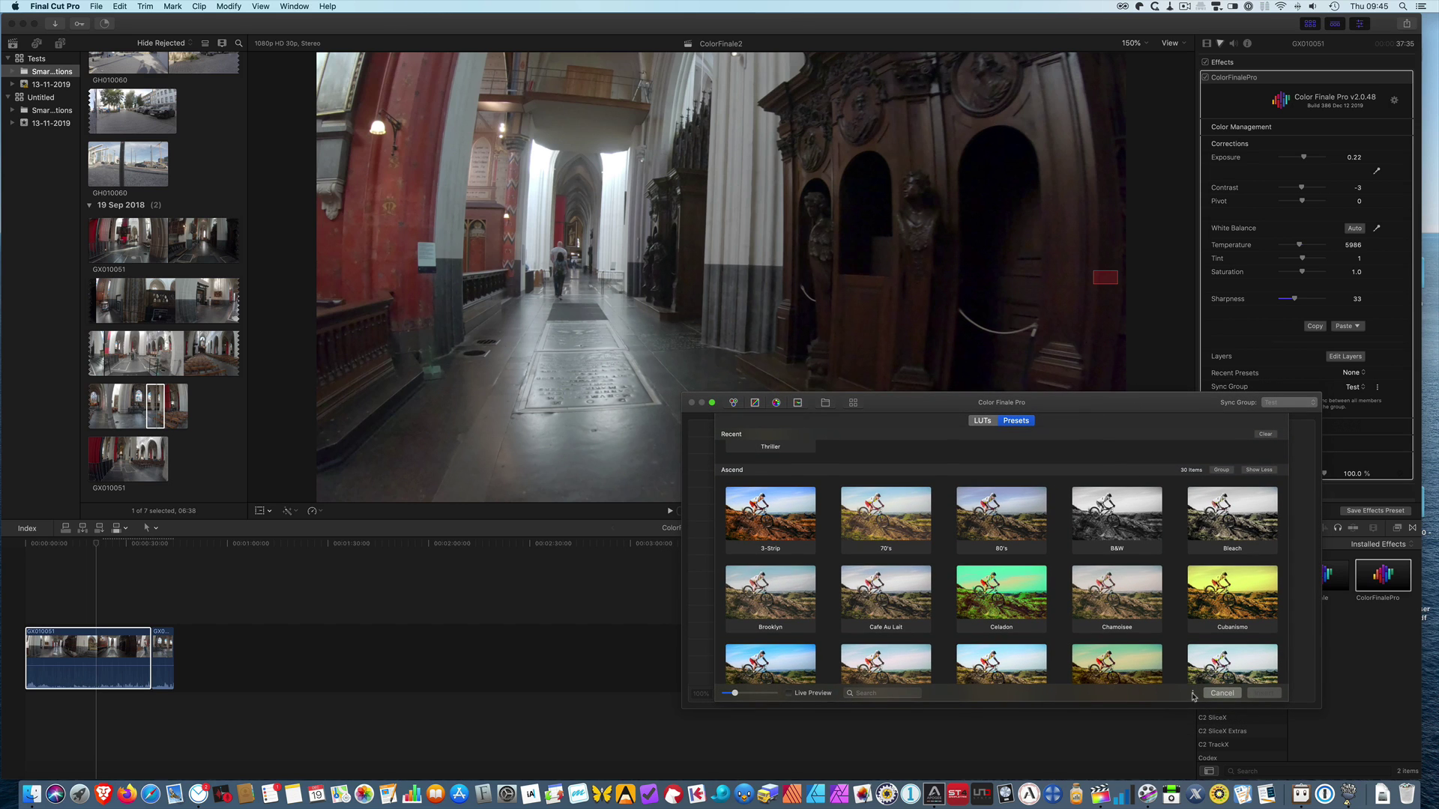
left_click(1193, 695)
left_click(1153, 433)
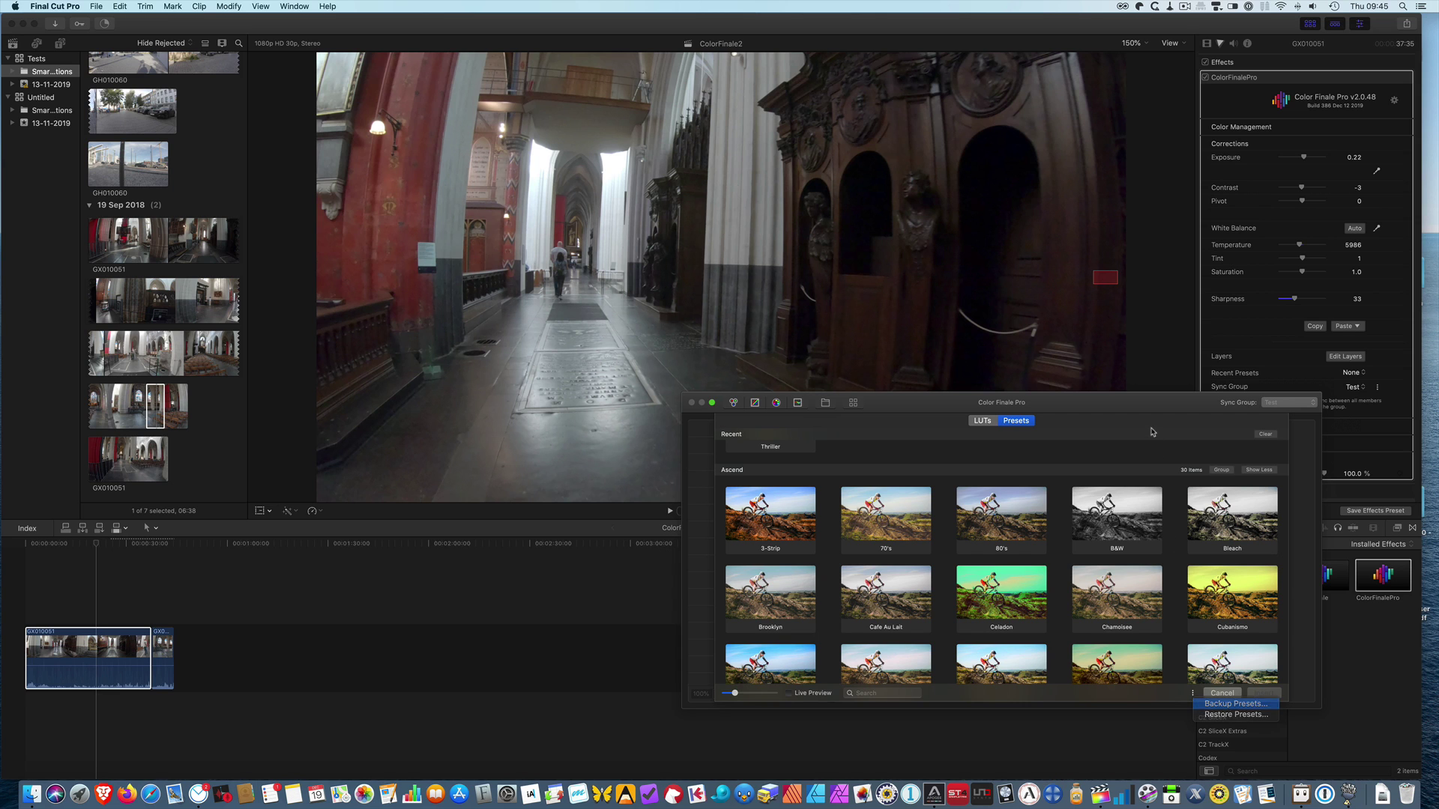
scroll(996, 517, "down", 3)
scroll(996, 515, "down", 10)
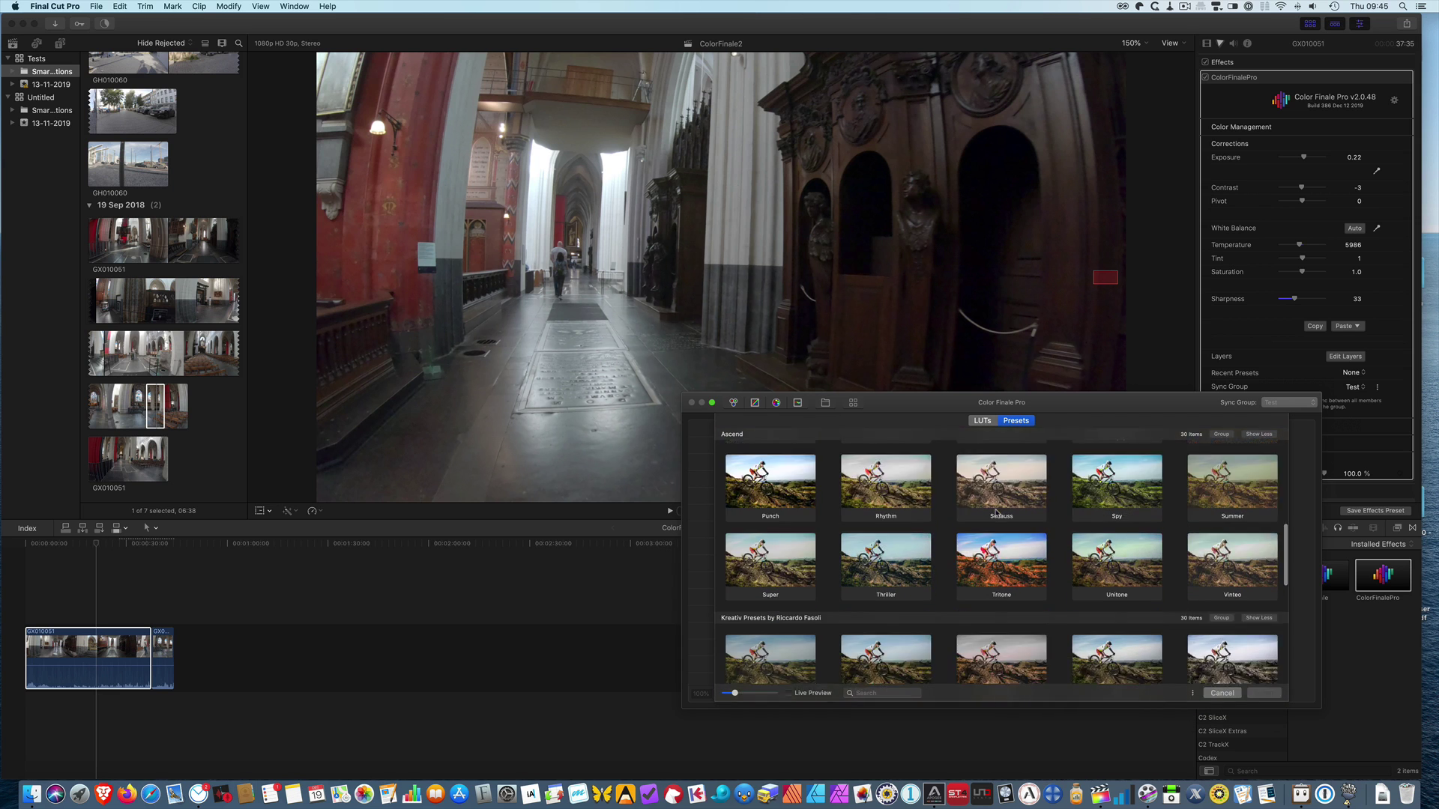
scroll(997, 514, "down", 1)
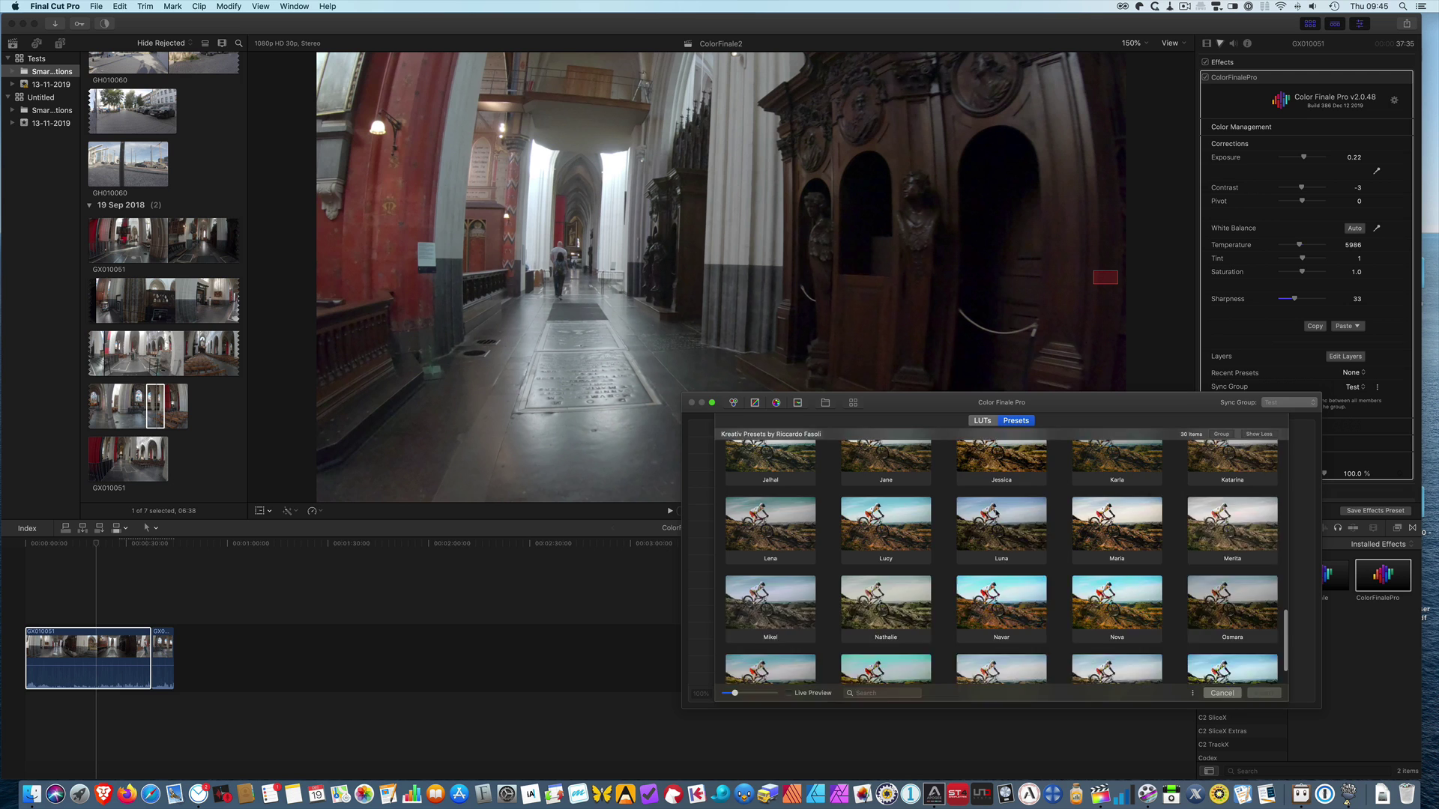
scroll(997, 513, "up", 20)
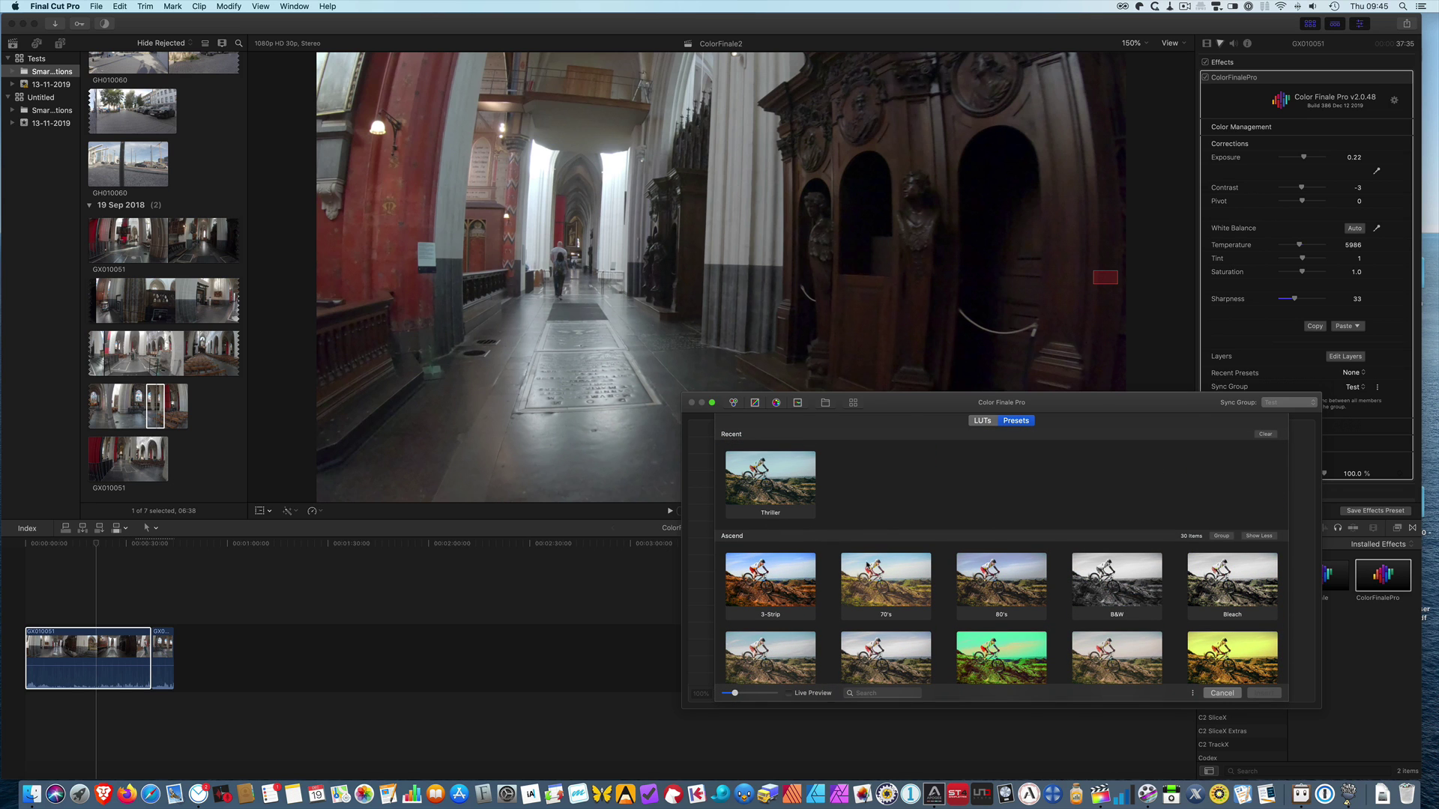
scroll(868, 566, "down", 10)
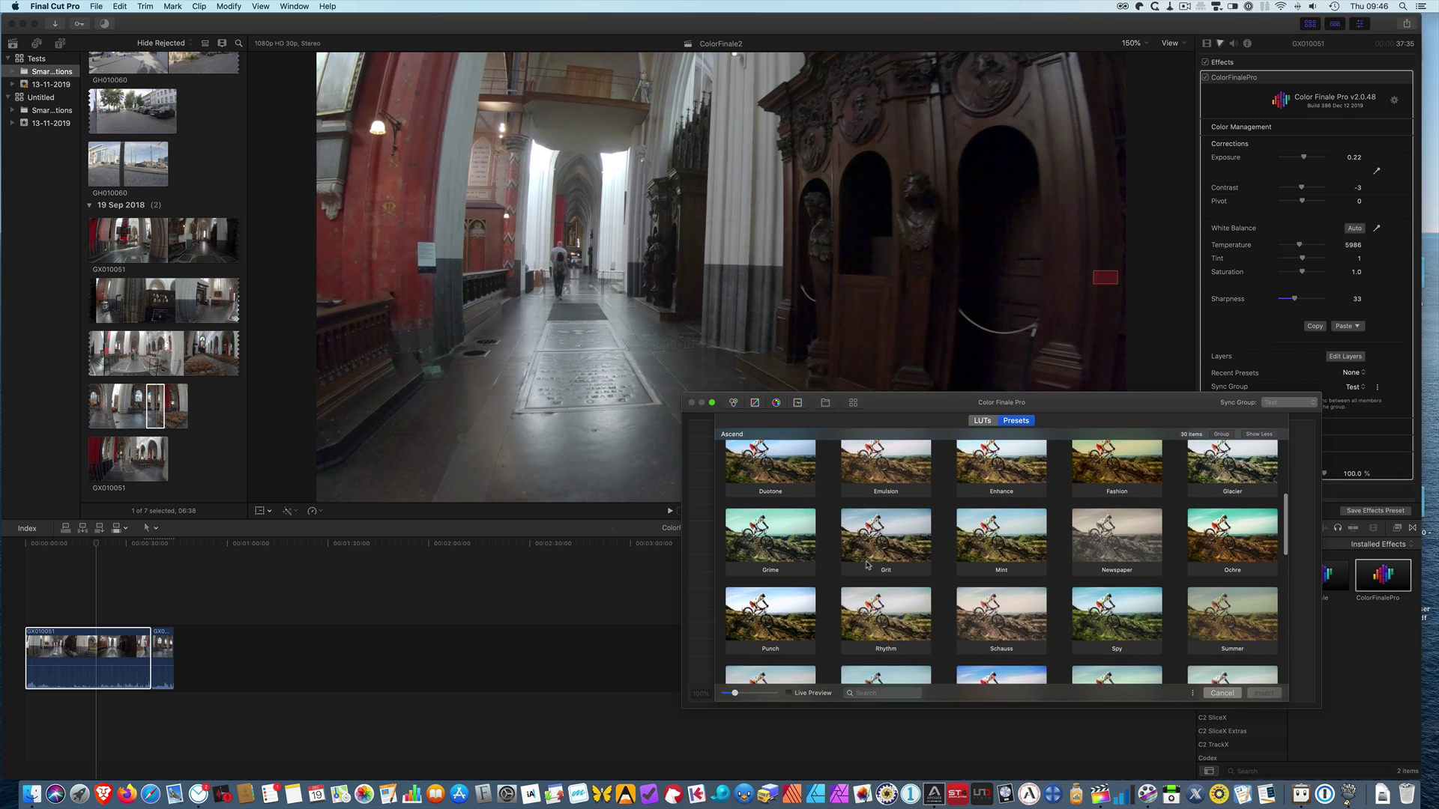
scroll(868, 567, "down", 3)
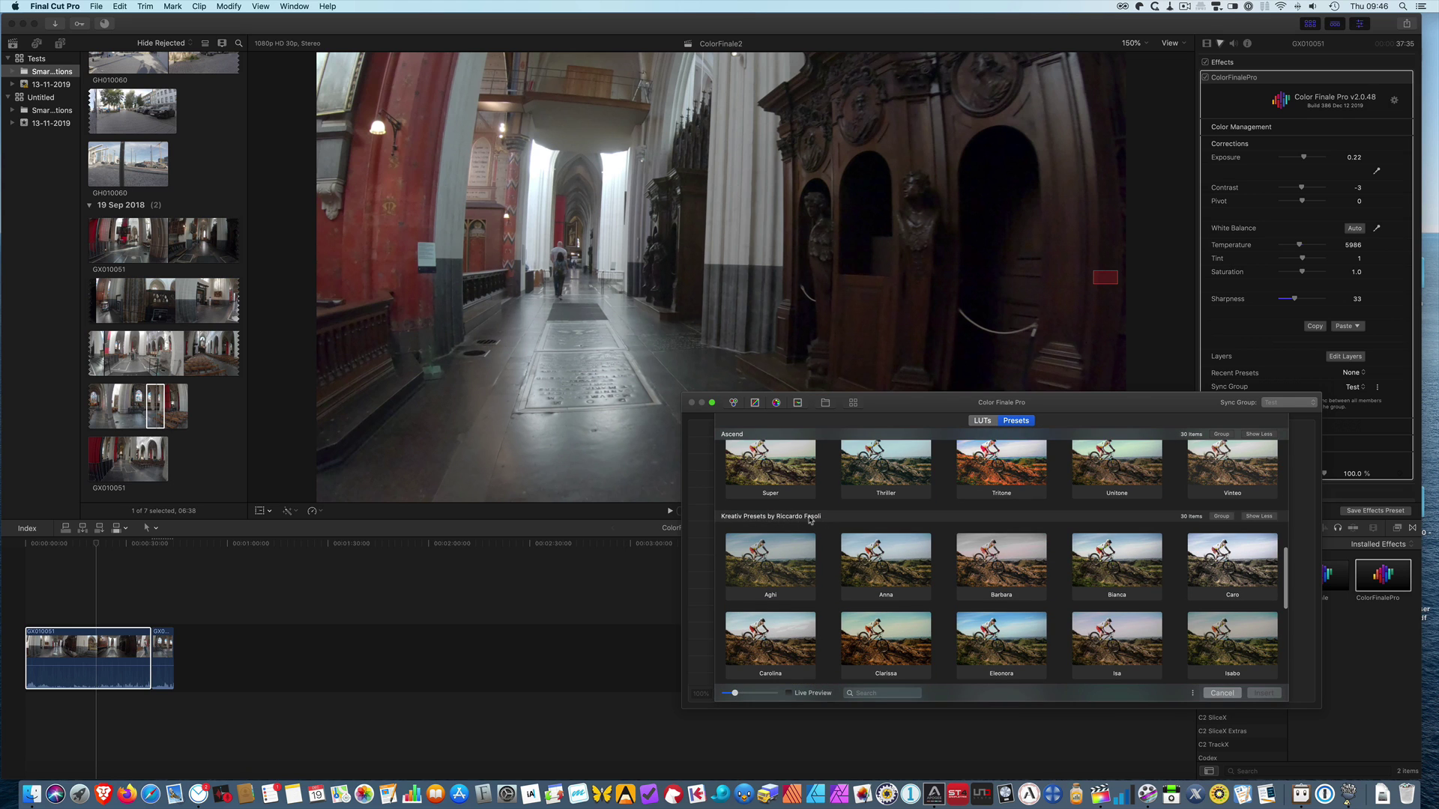
scroll(810, 520, "up", 12)
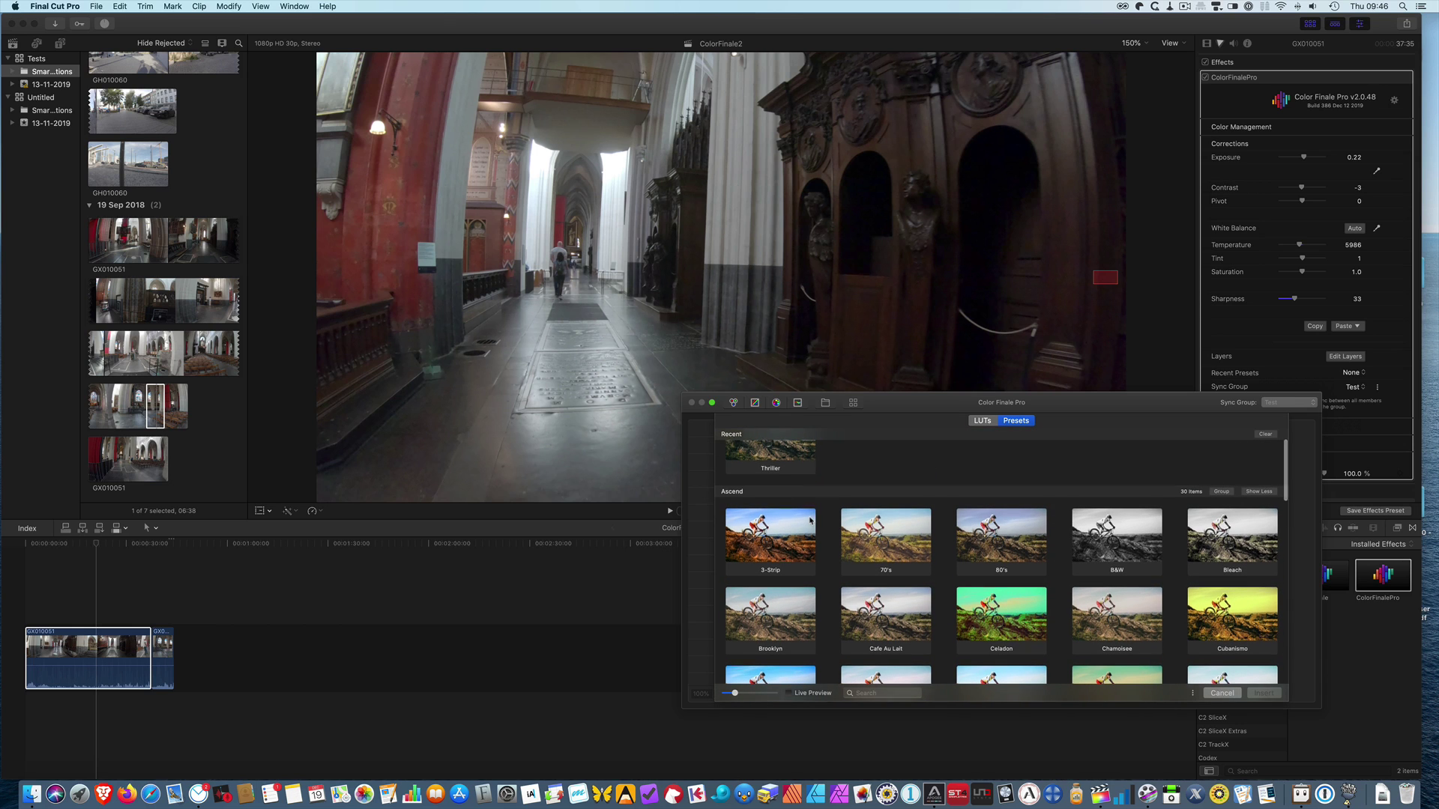
scroll(810, 520, "up", 2)
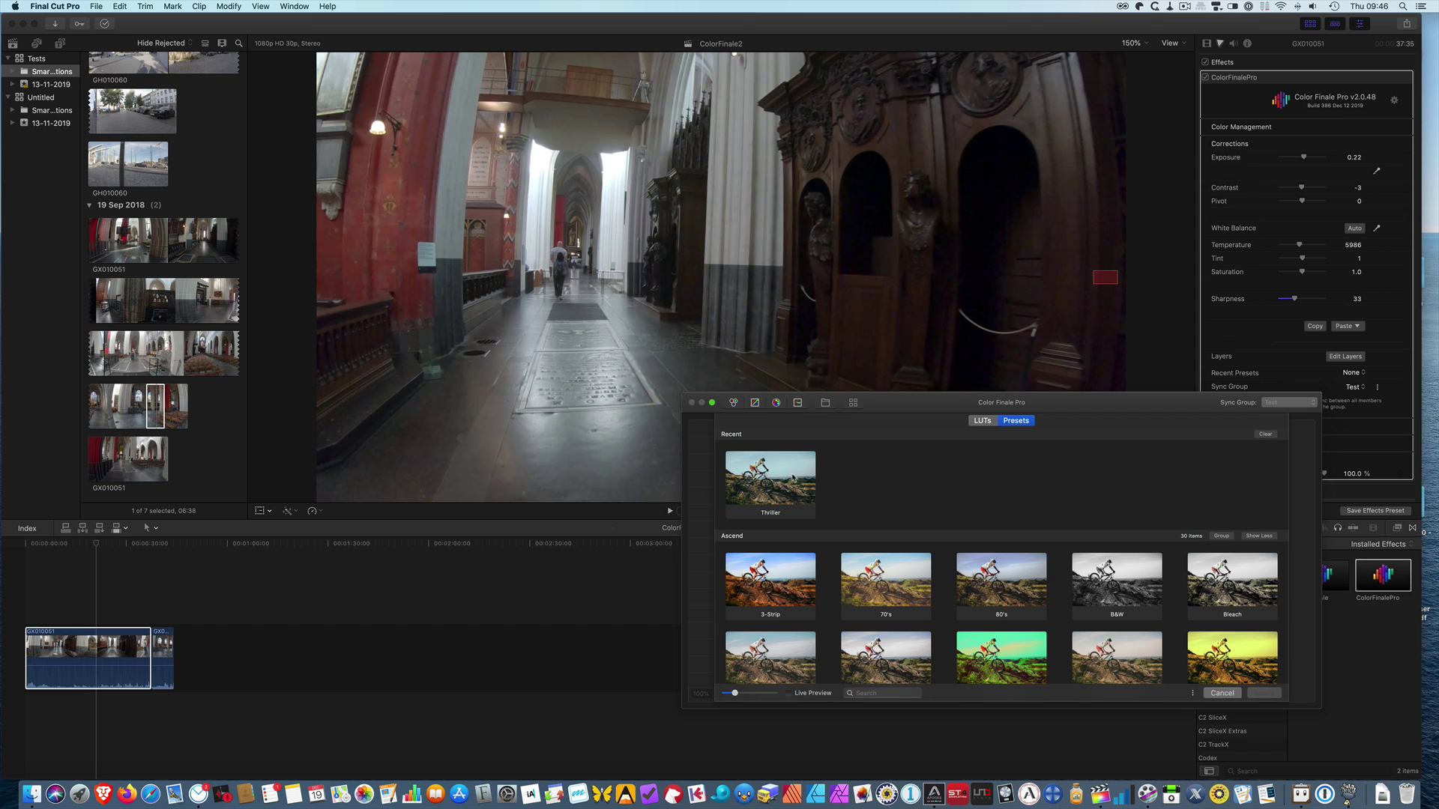
- Switch the look browser to LUTs and scroll through the available LUTs
left_click(988, 422)
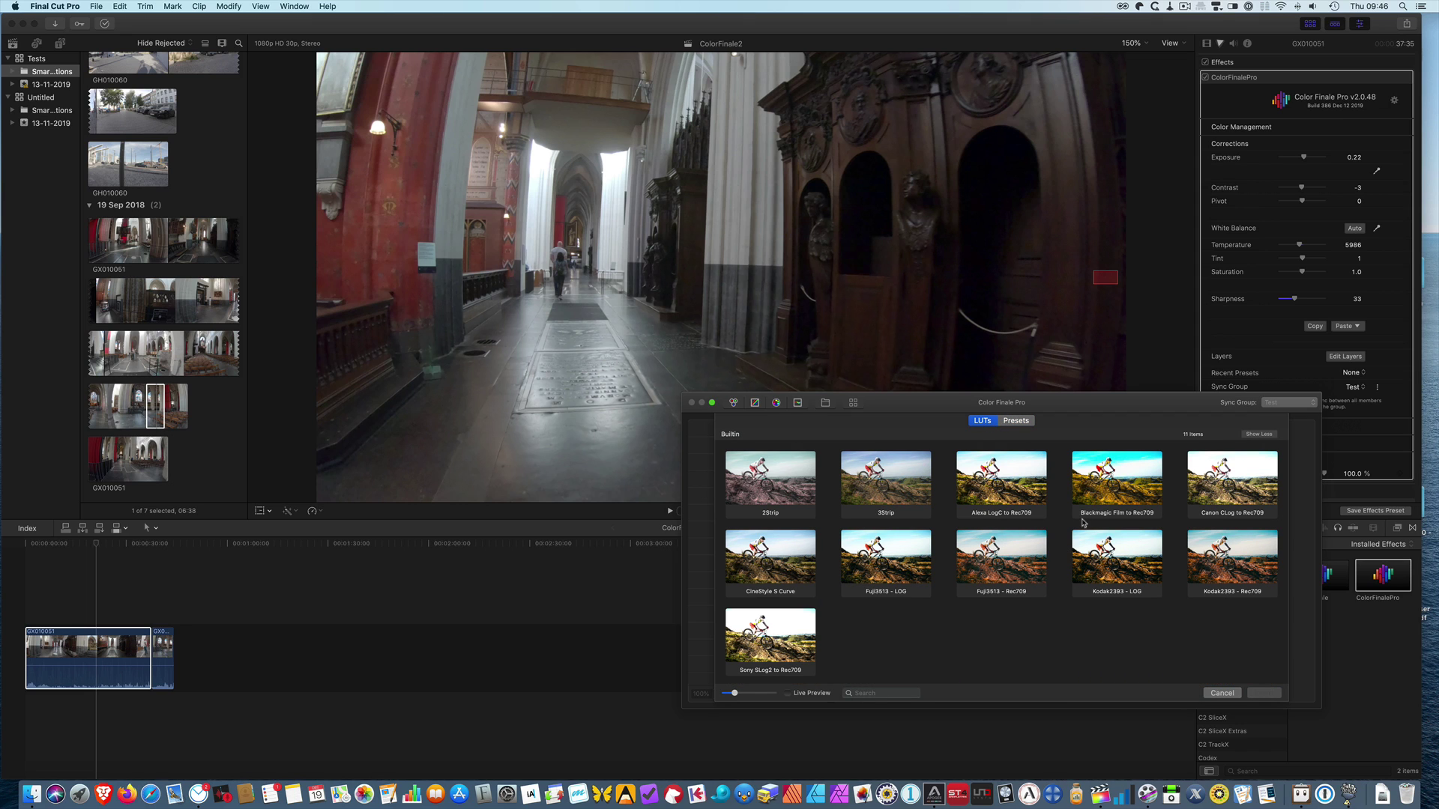
scroll(1083, 522, "down", 2)
scroll(1083, 522, "down", 2)
scroll(887, 495, "down", 2)
mouse_move(909, 406)
left_mouse_down()
mouse_move(890, 403)
mouse_move(916, 409)
mouse_move(907, 426)
left_mouse_up()
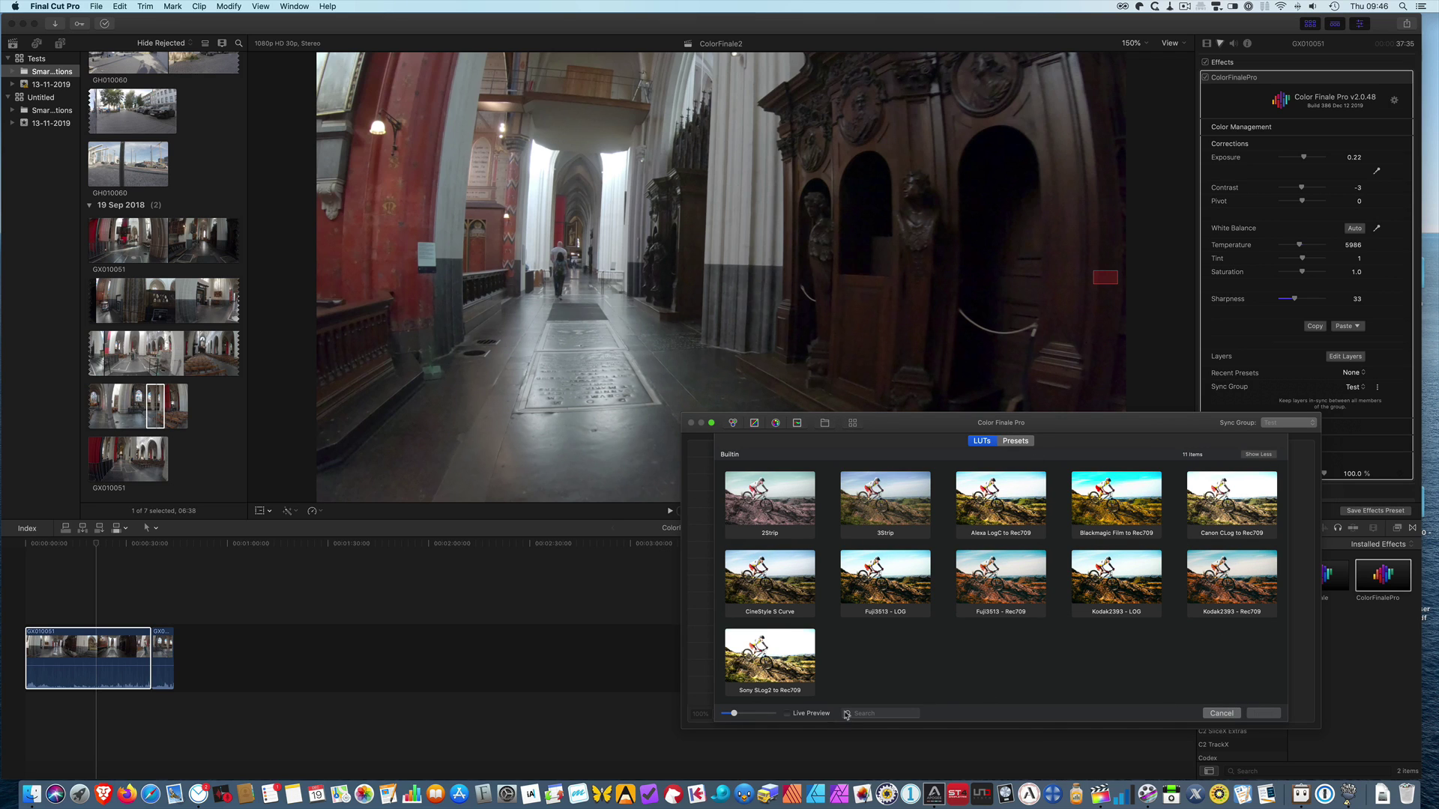
- Toggle Live Preview on and off, enlarge the thumbnails, and cancel without applying a LUT
left_click(787, 714)
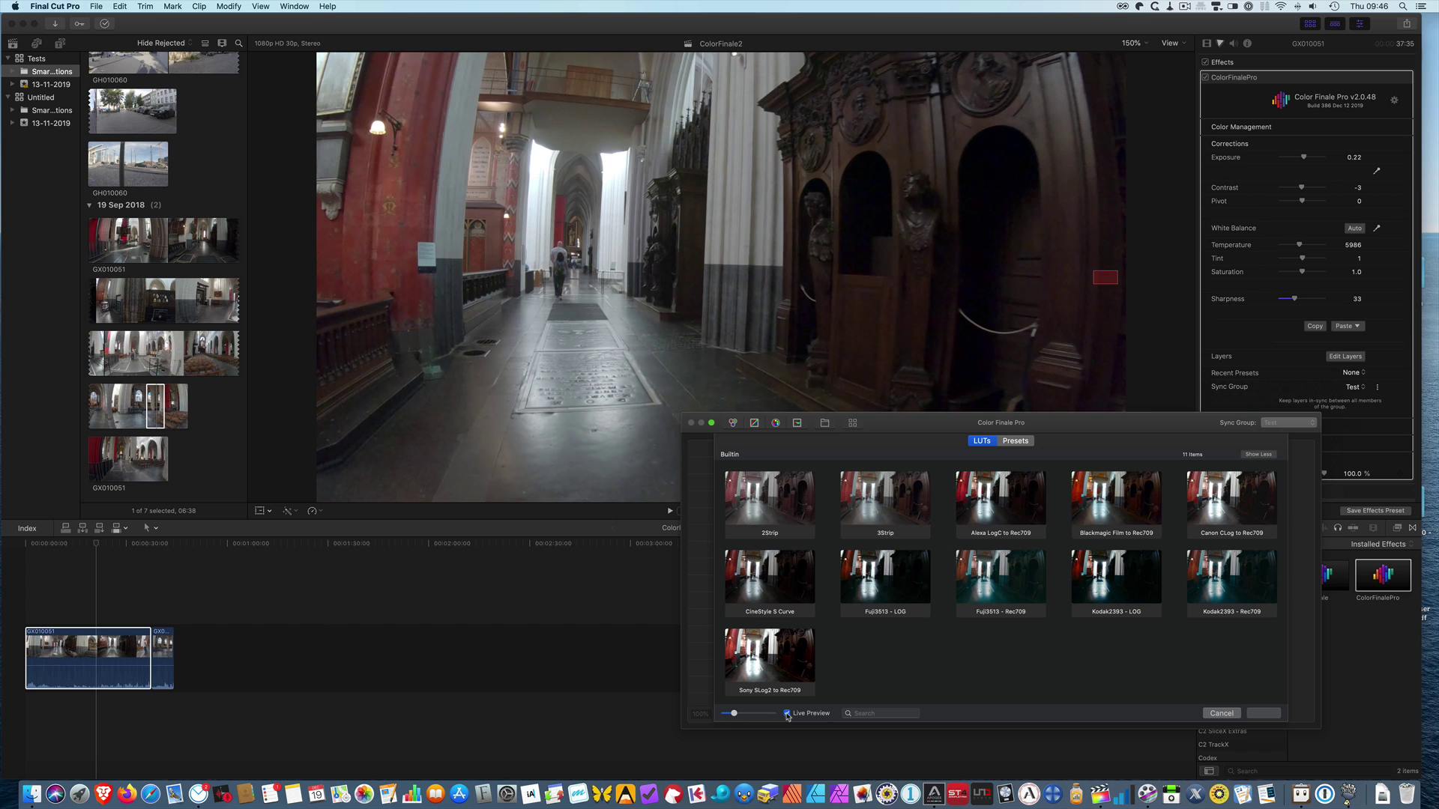
left_click(787, 714)
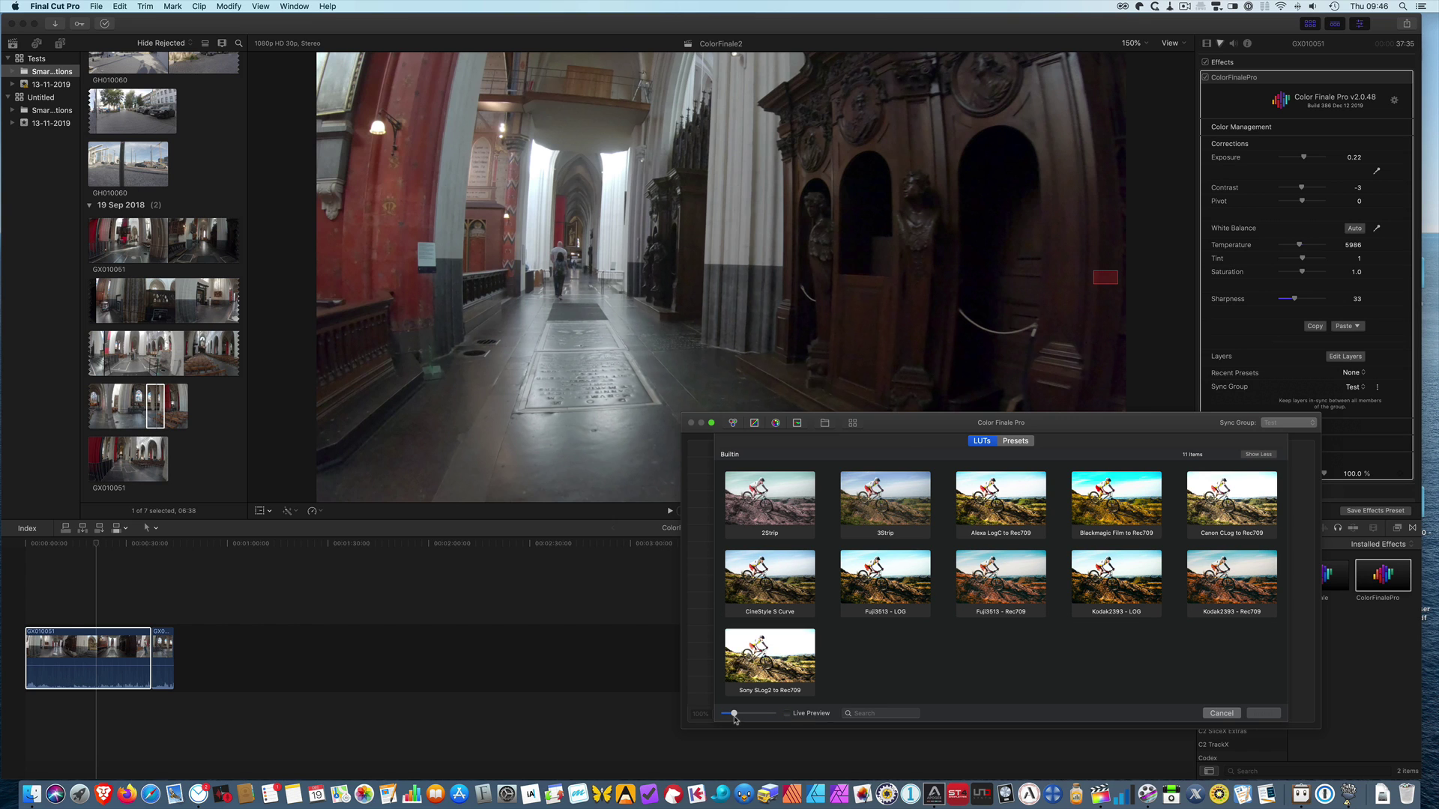
left_click_drag(734, 714, 735, 716)
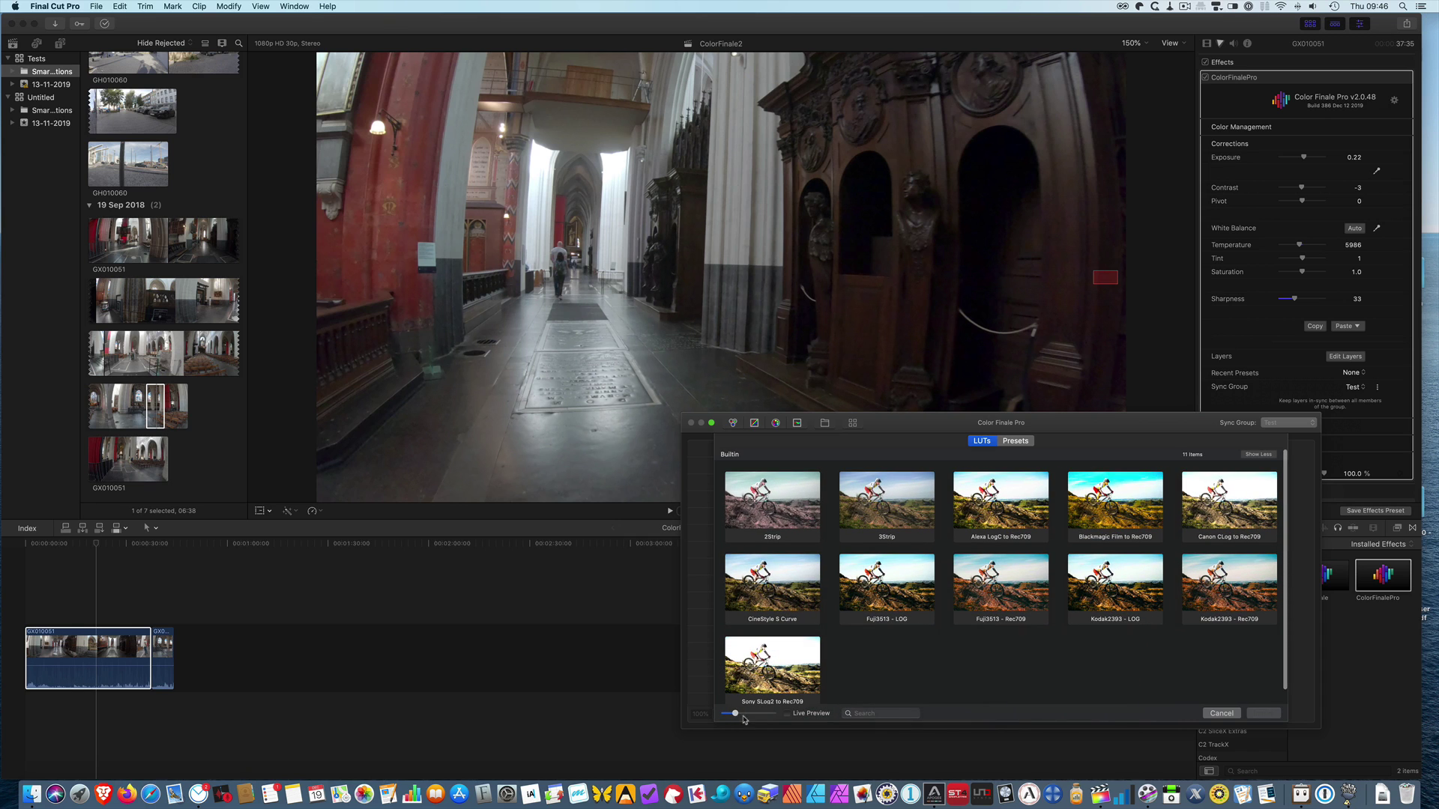
left_click(1229, 716)
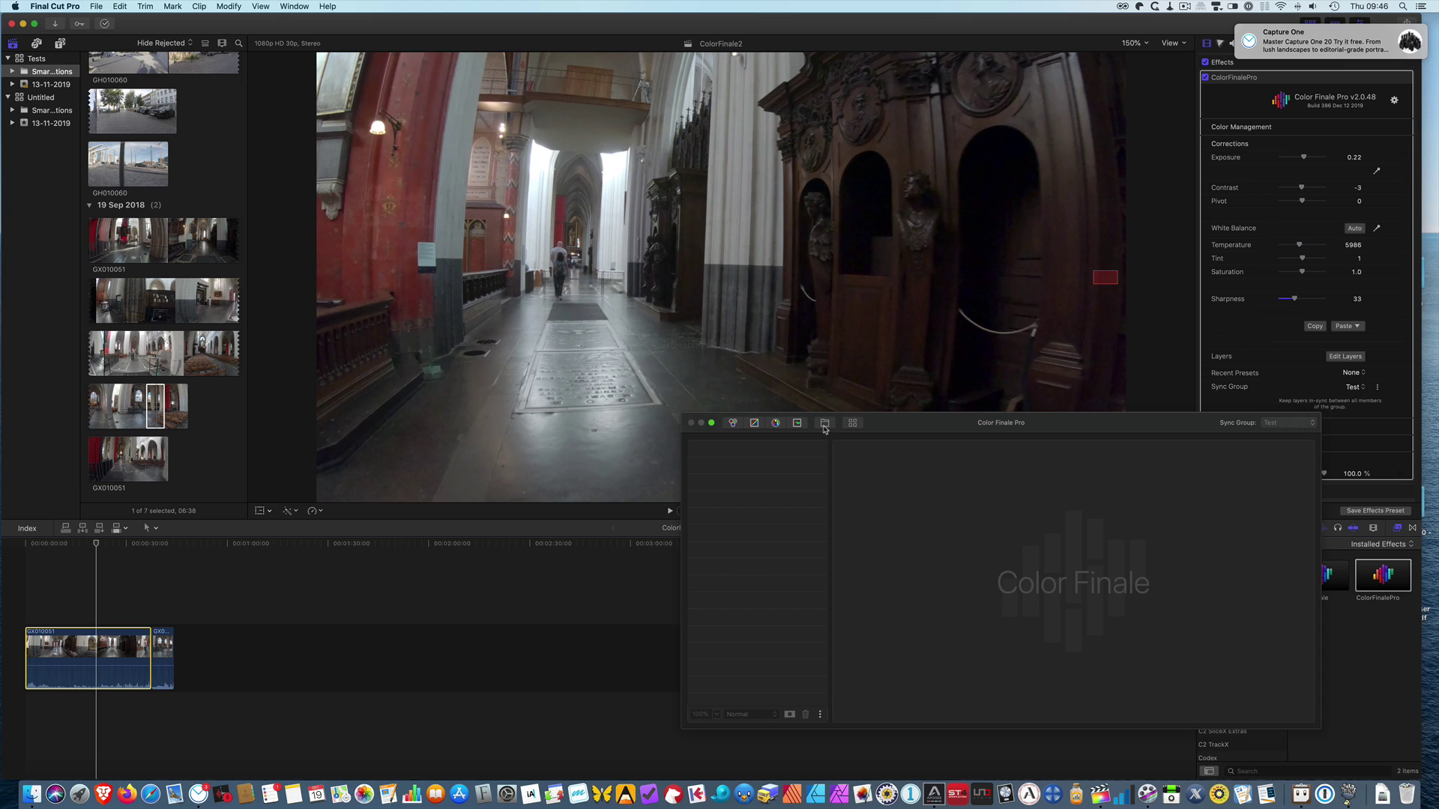
- Add a Color Wheels layer with Lift at -0.03/-0.08/-0.08 and Gain at 0.15/0.17/0.21
left_click(733, 423)
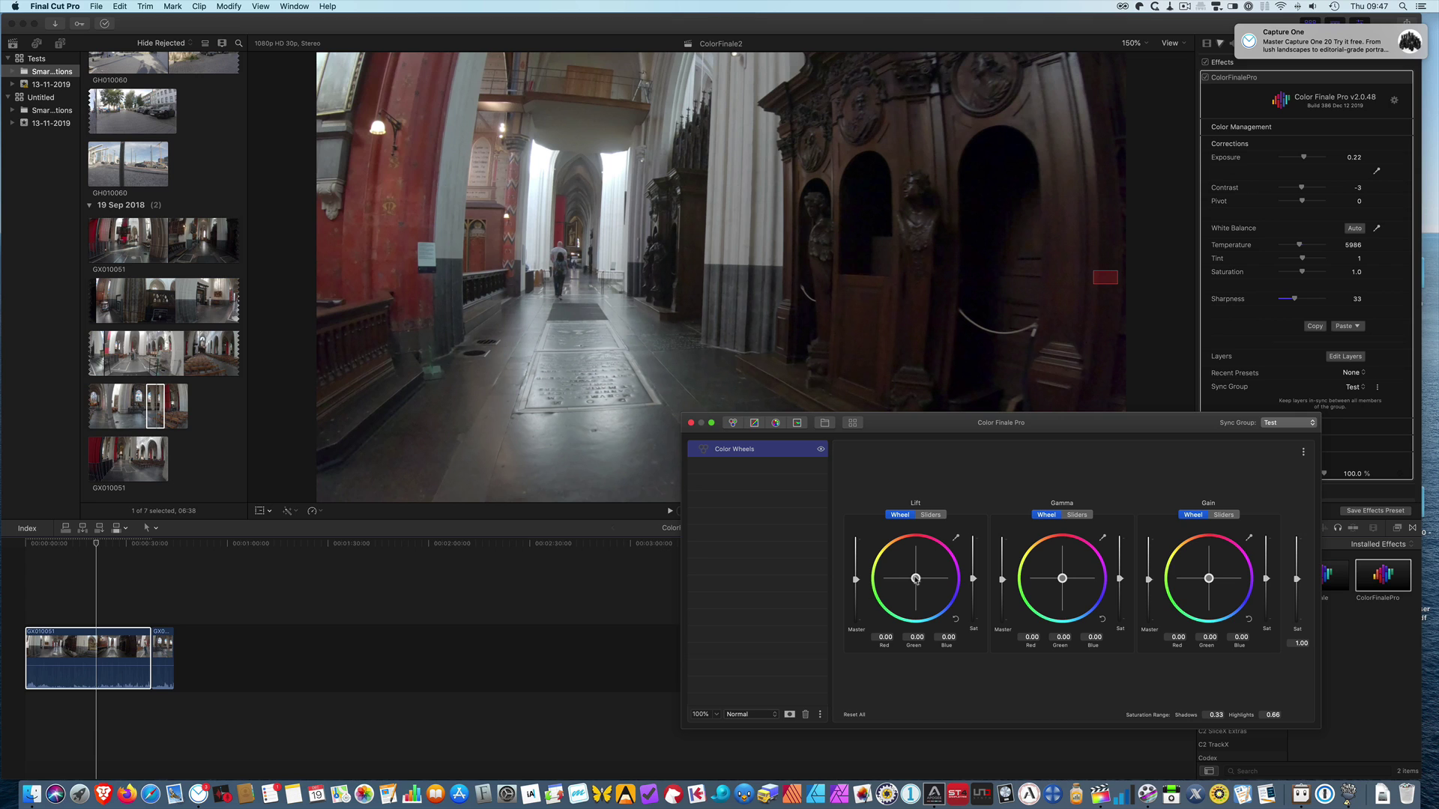
mouse_move(915, 580)
left_mouse_down()
mouse_move(920, 549)
mouse_move(857, 583)
mouse_move(917, 584)
left_mouse_up()
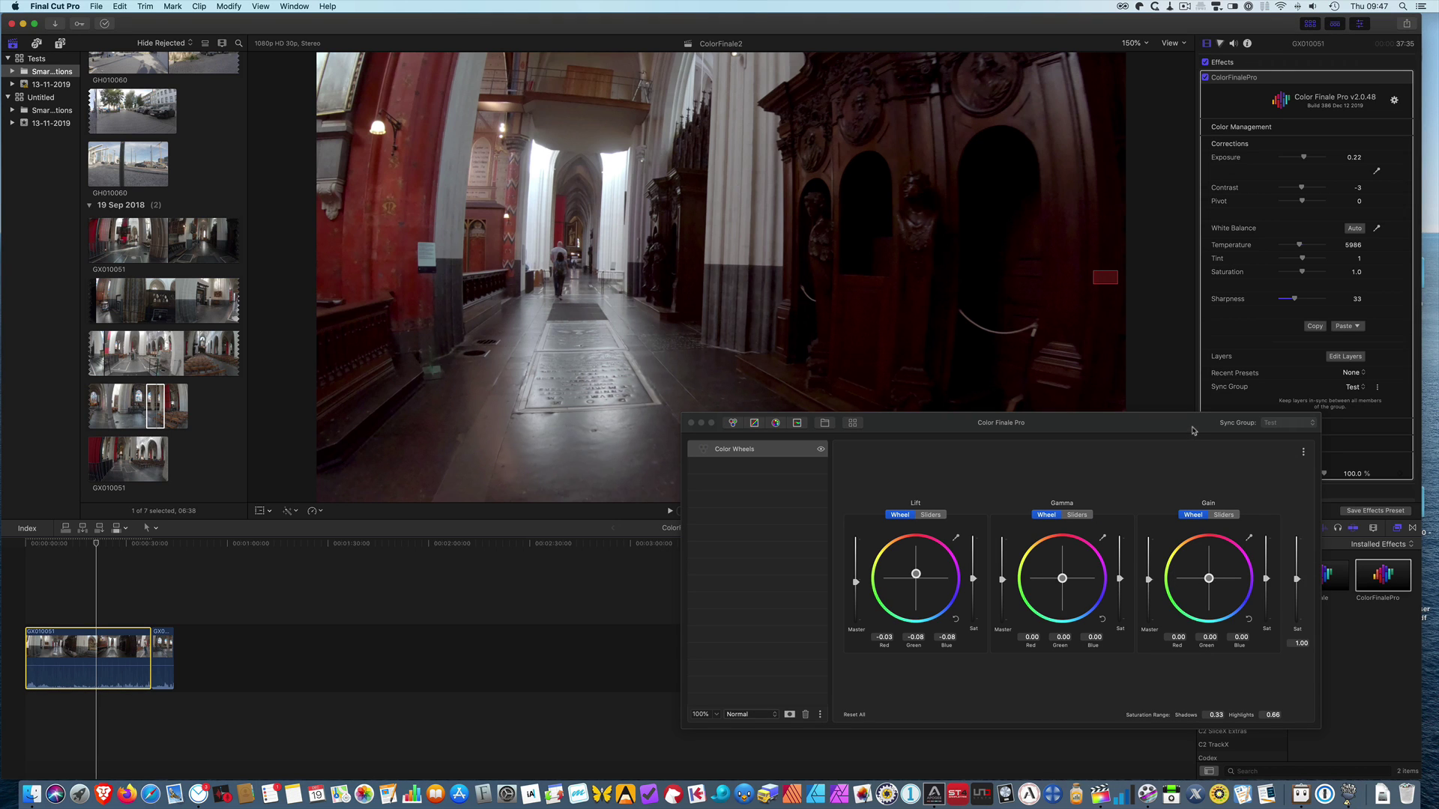
left_click_drag(1195, 433, 1156, 418)
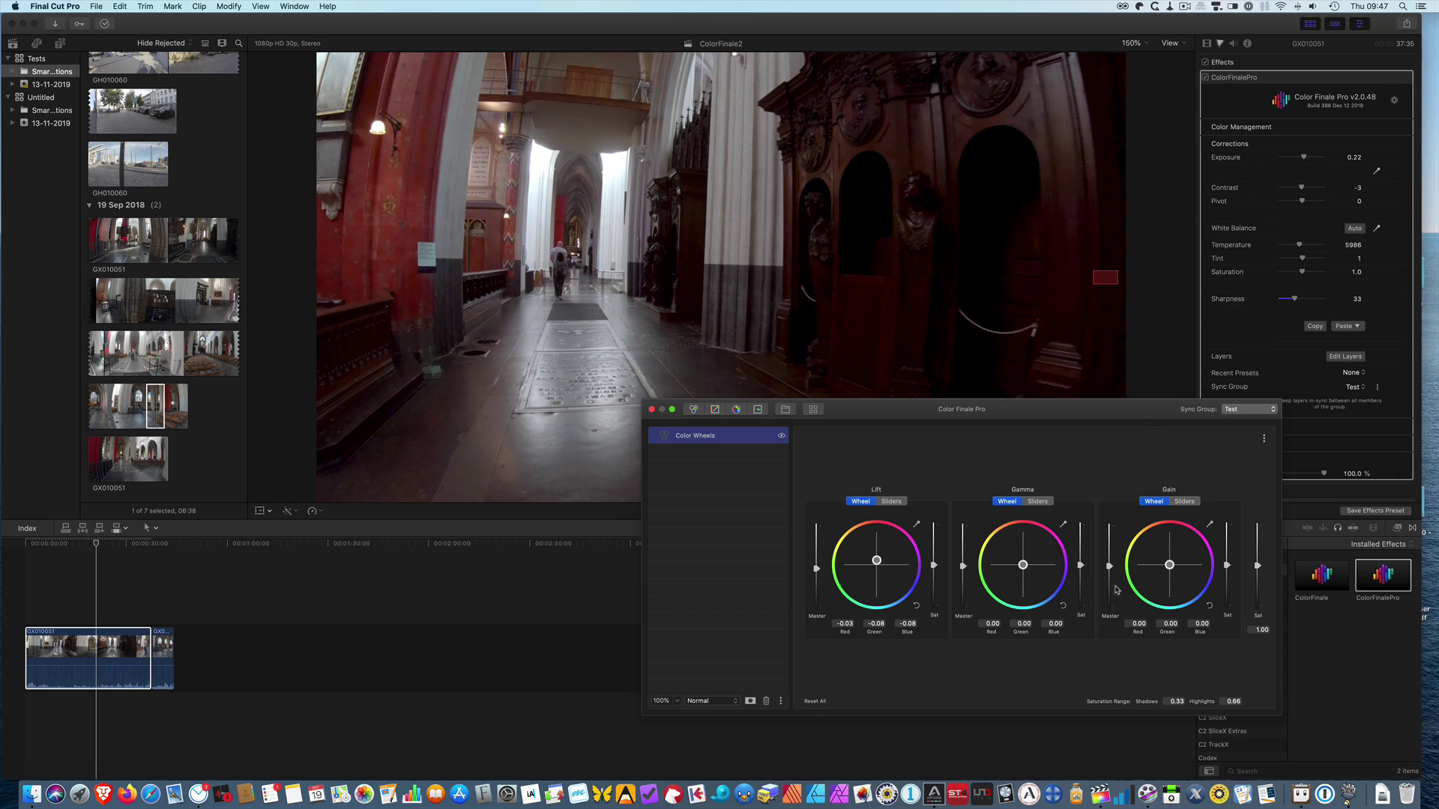
left_click_drag(1174, 568, 1113, 563)
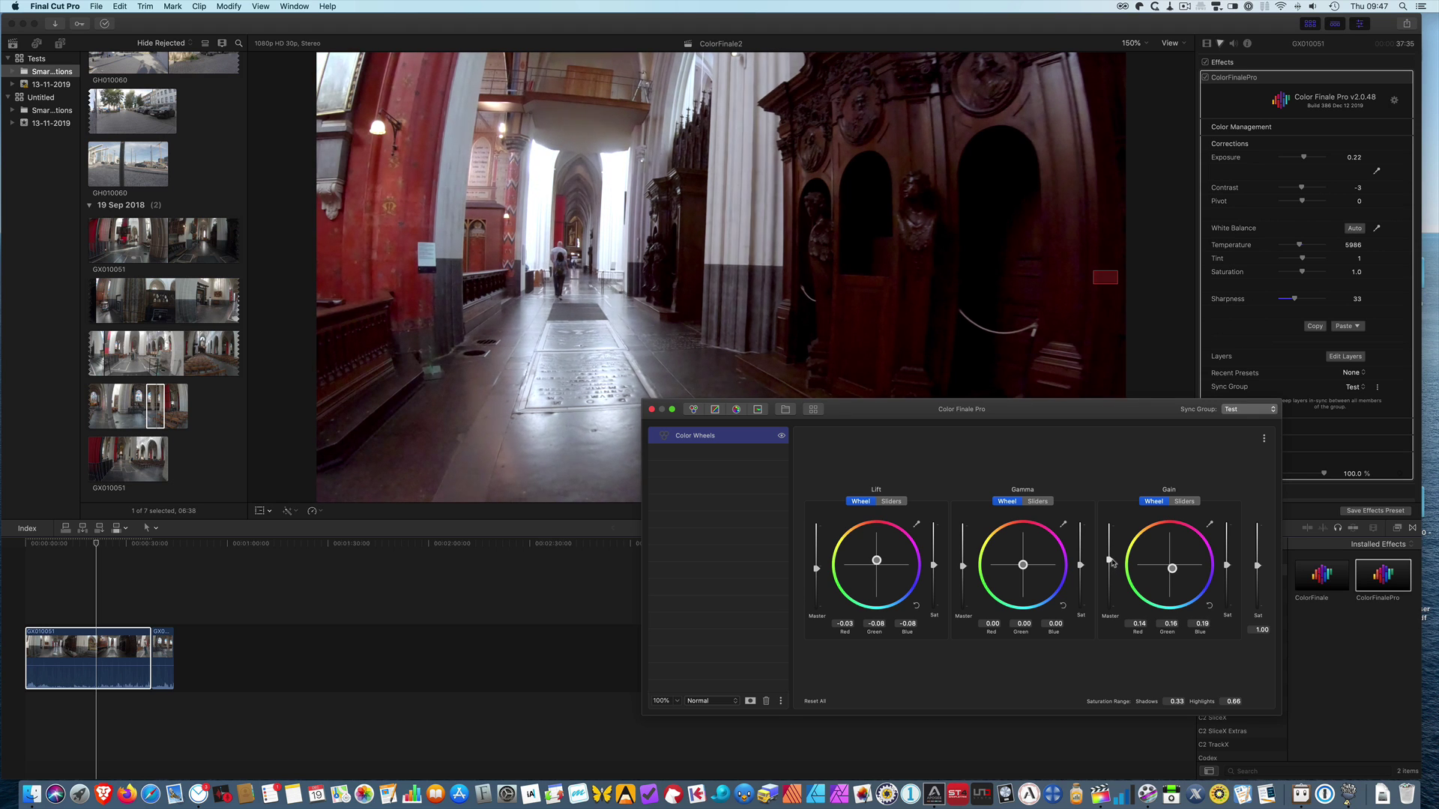
- Add a Curves layer above Color Wheels and drag a Master curve point down to darken the midtones
left_click(715, 412)
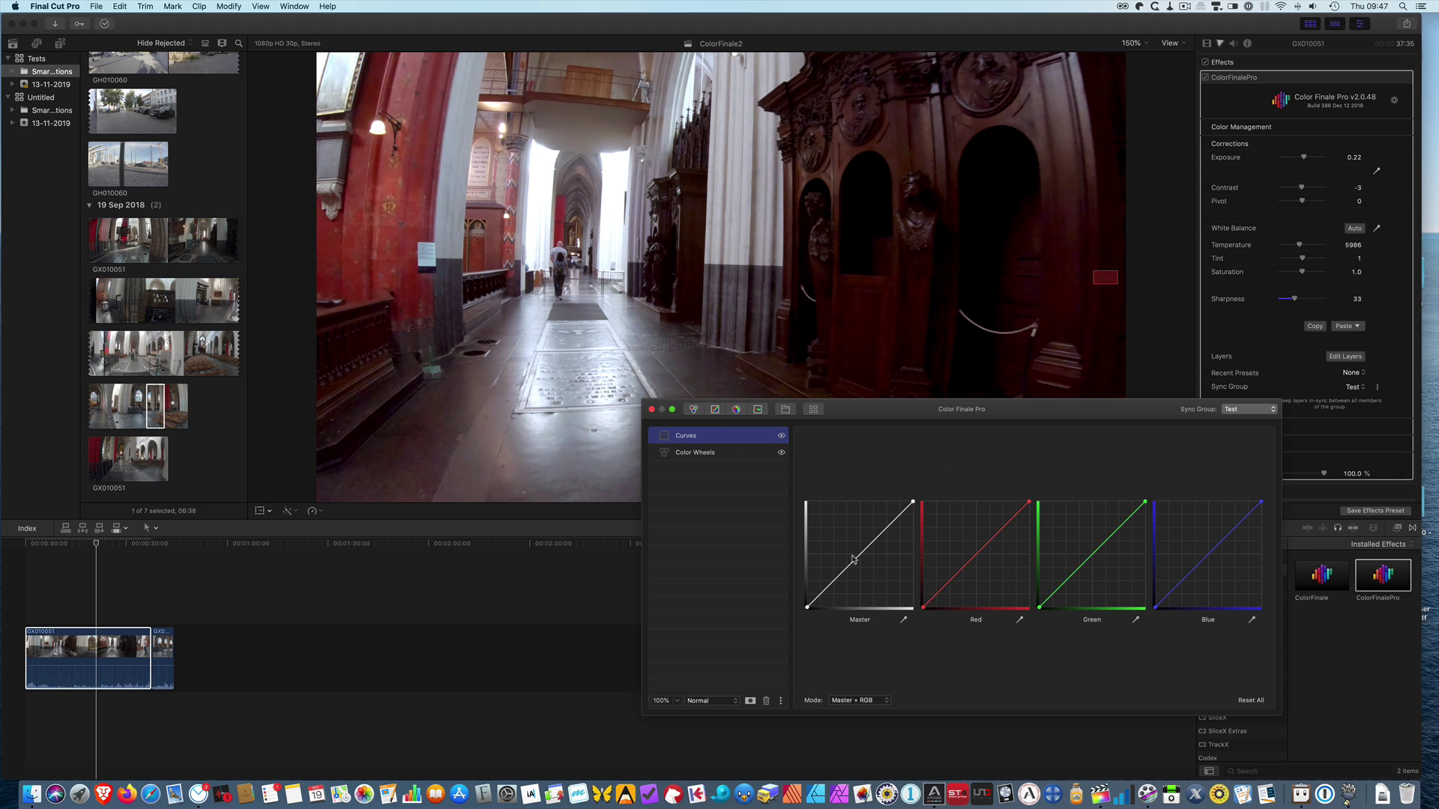
left_click(856, 562)
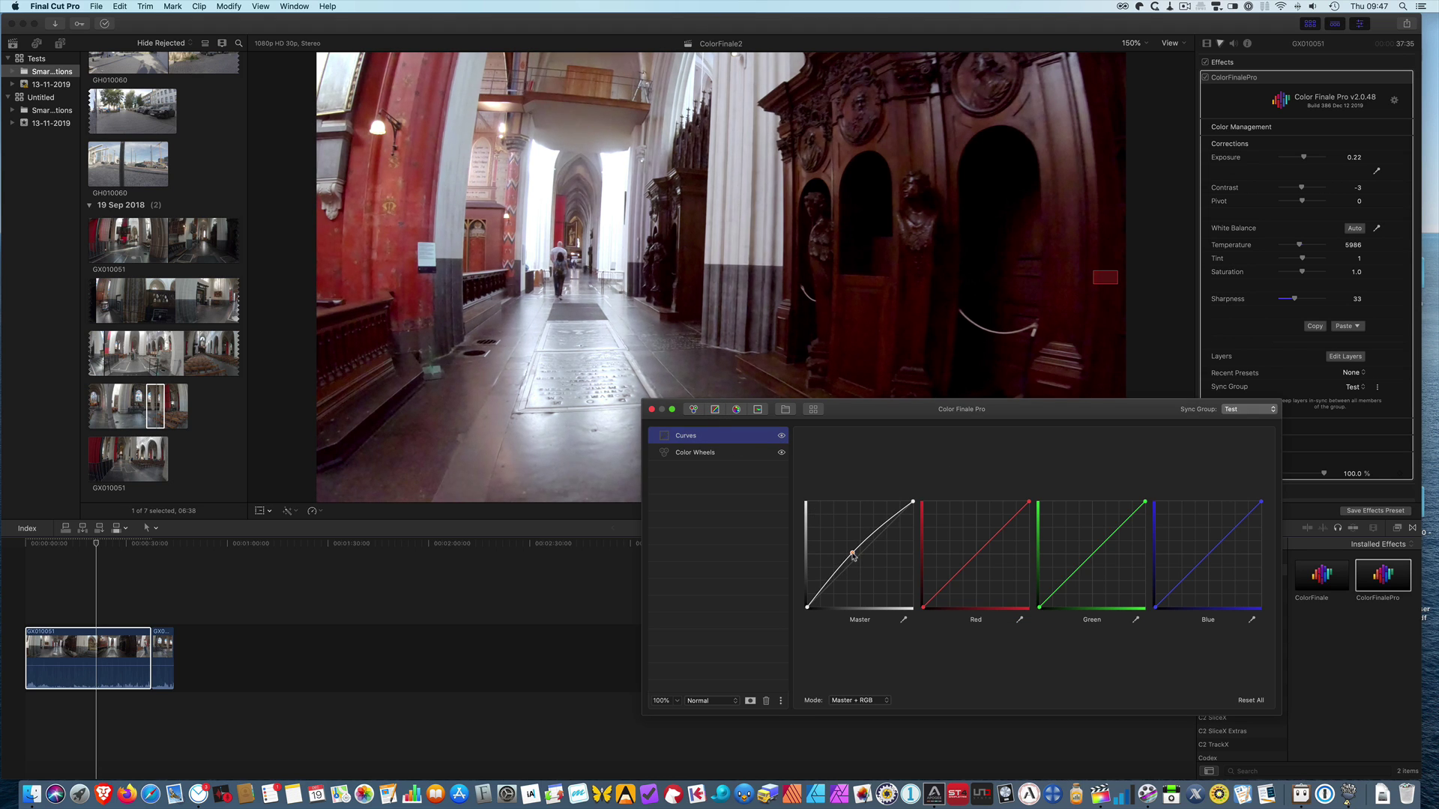
left_click_drag(855, 562, 859, 568)
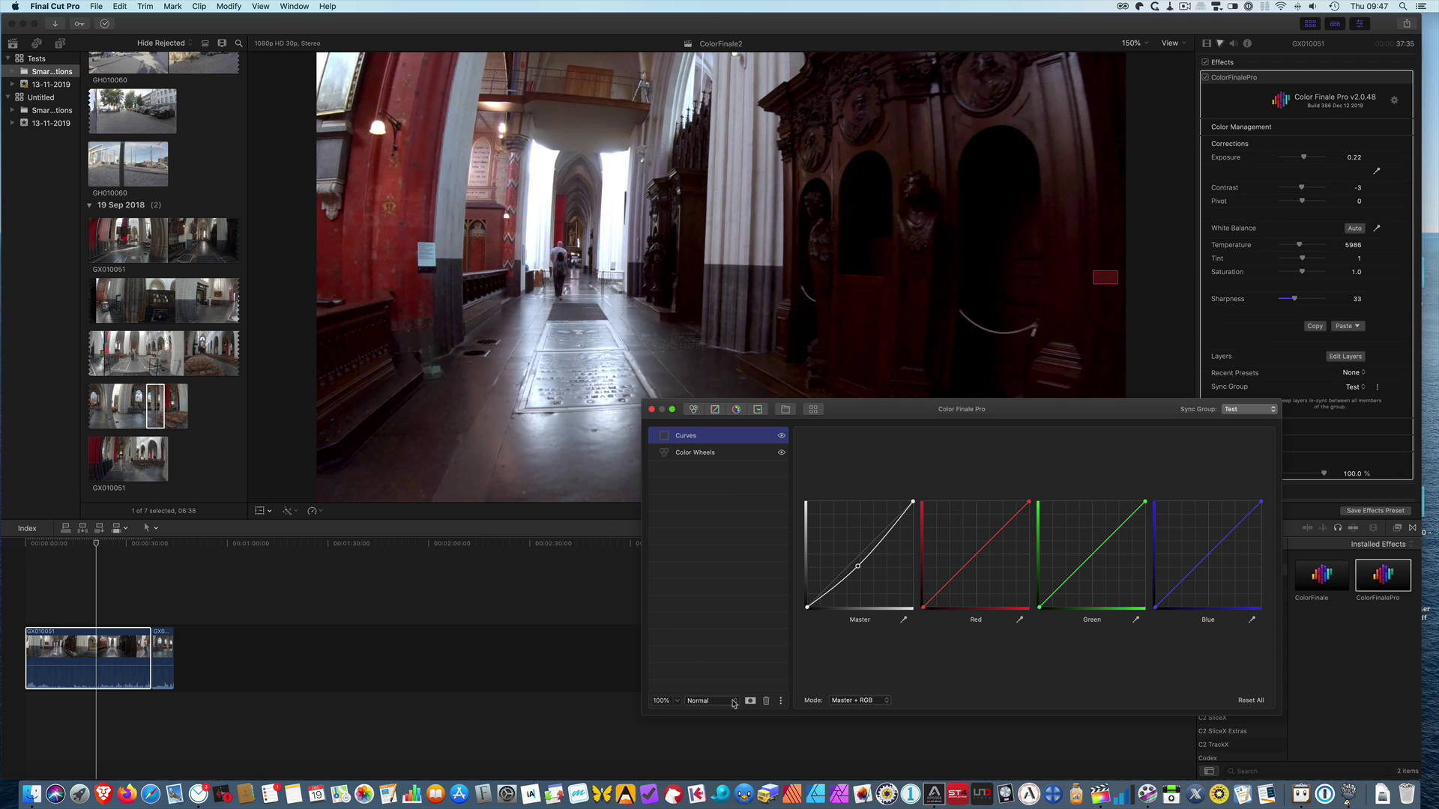
left_click(679, 703)
mouse_move(678, 717)
left_mouse_down()
mouse_move(653, 718)
mouse_move(685, 724)
left_mouse_up()
left_click(734, 701)
scroll(735, 705, "down", 5)
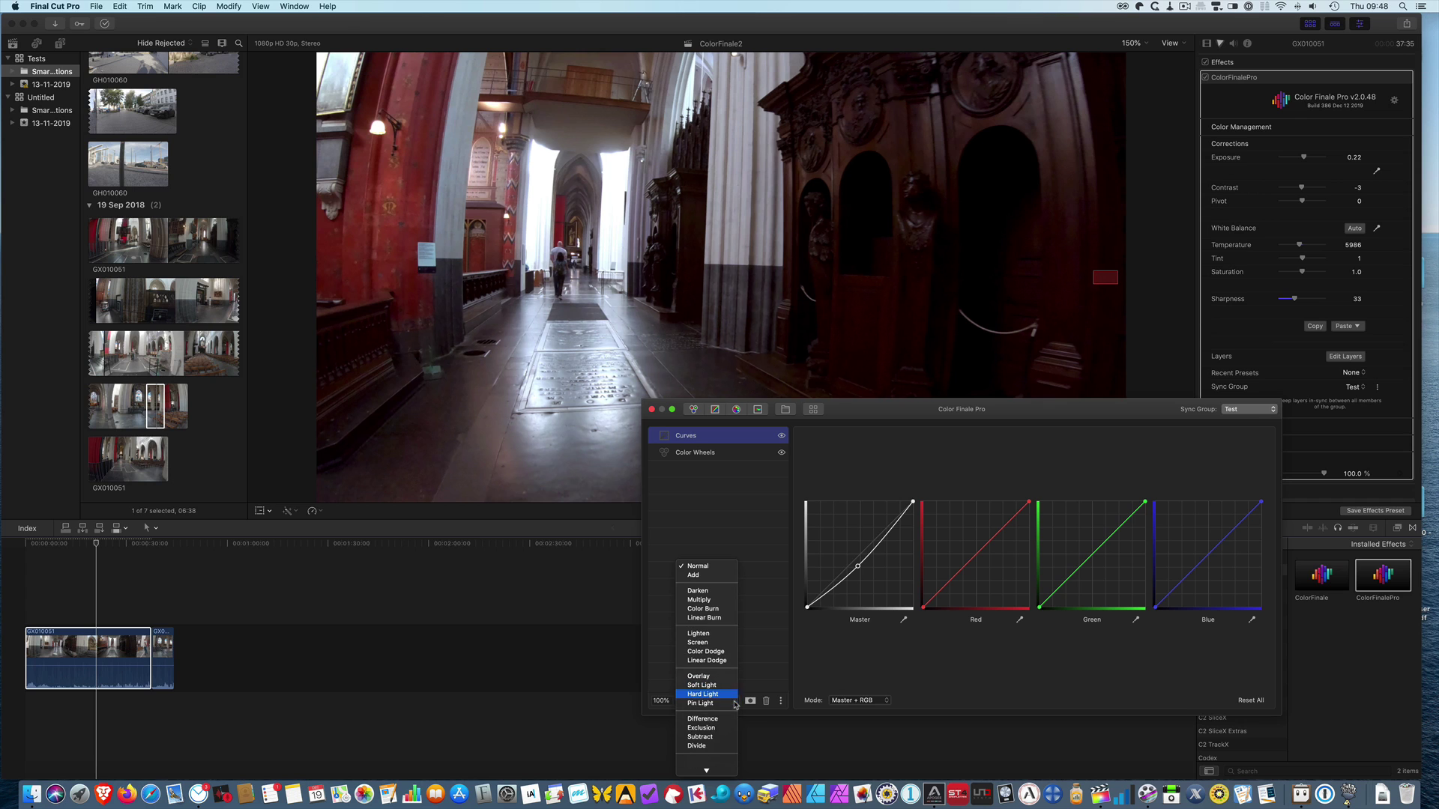
left_click(703, 694)
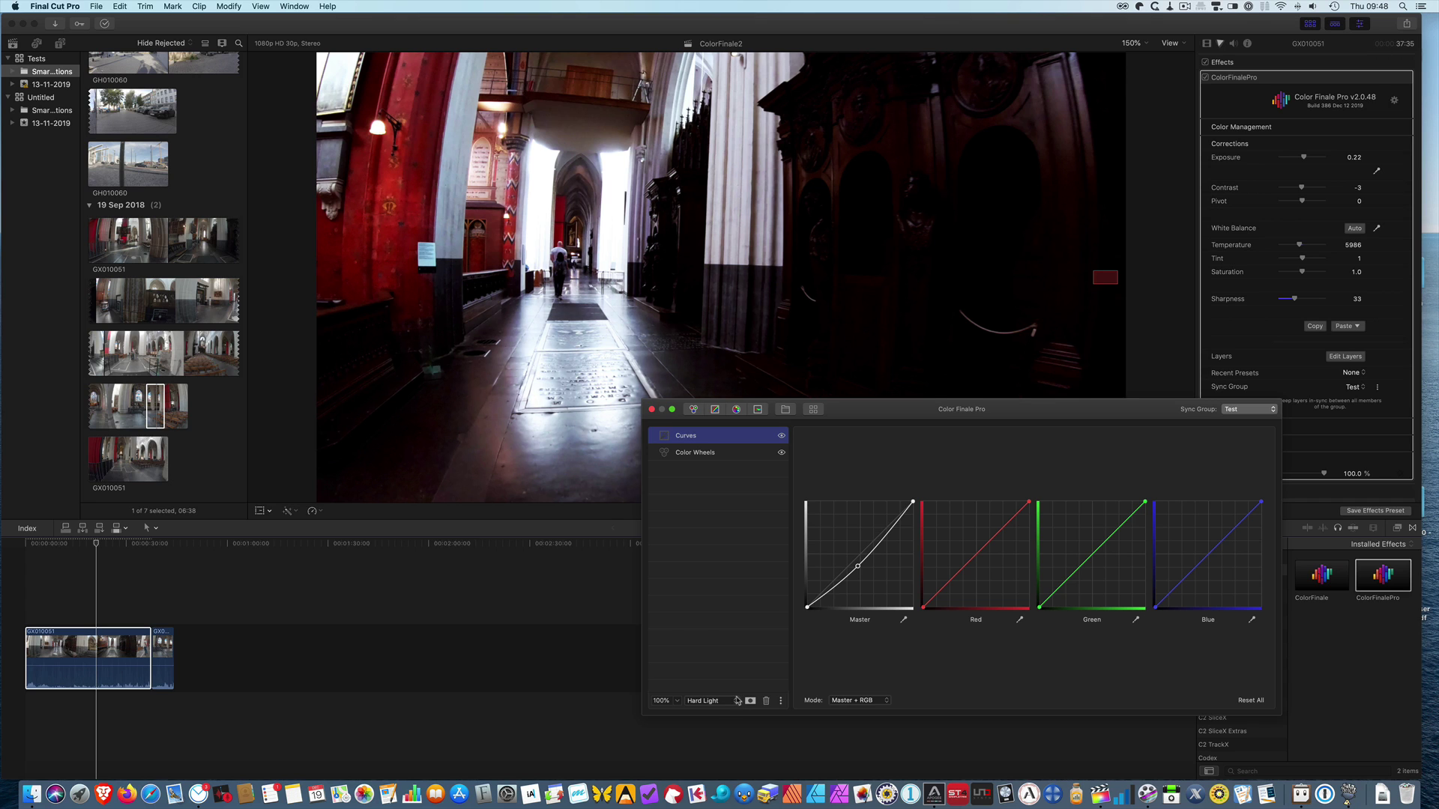
left_click(736, 705)
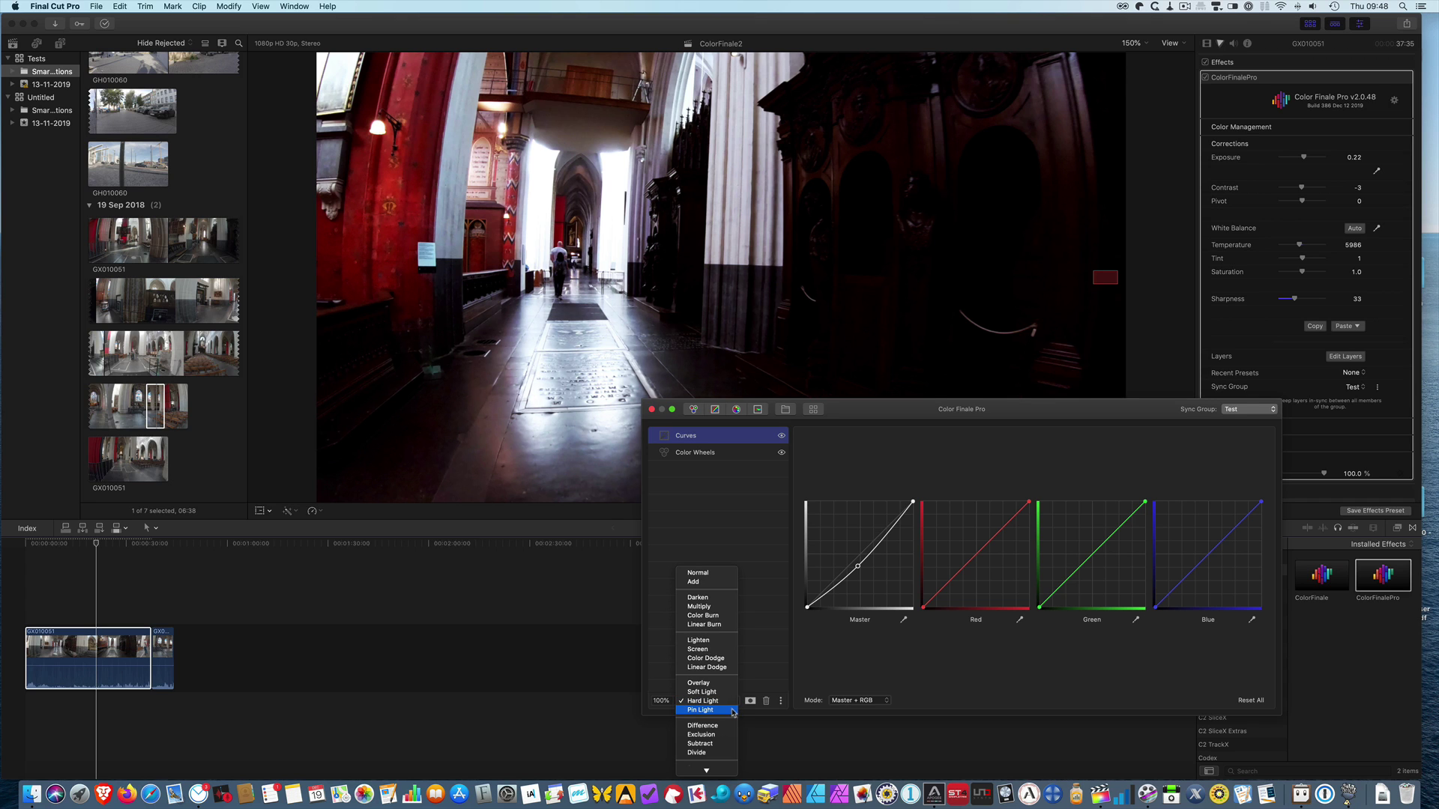
left_click(734, 712)
left_click(737, 705)
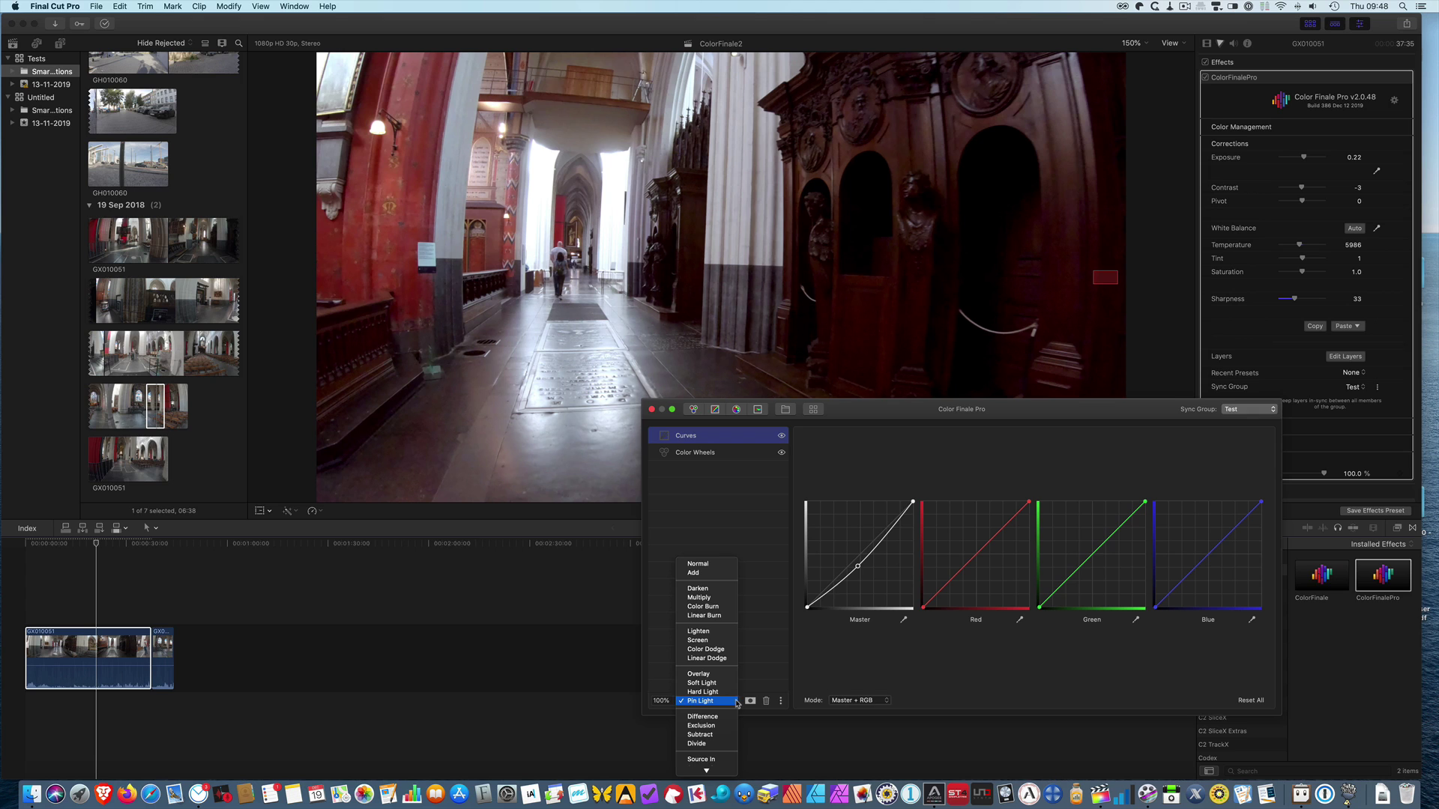
left_click(713, 567)
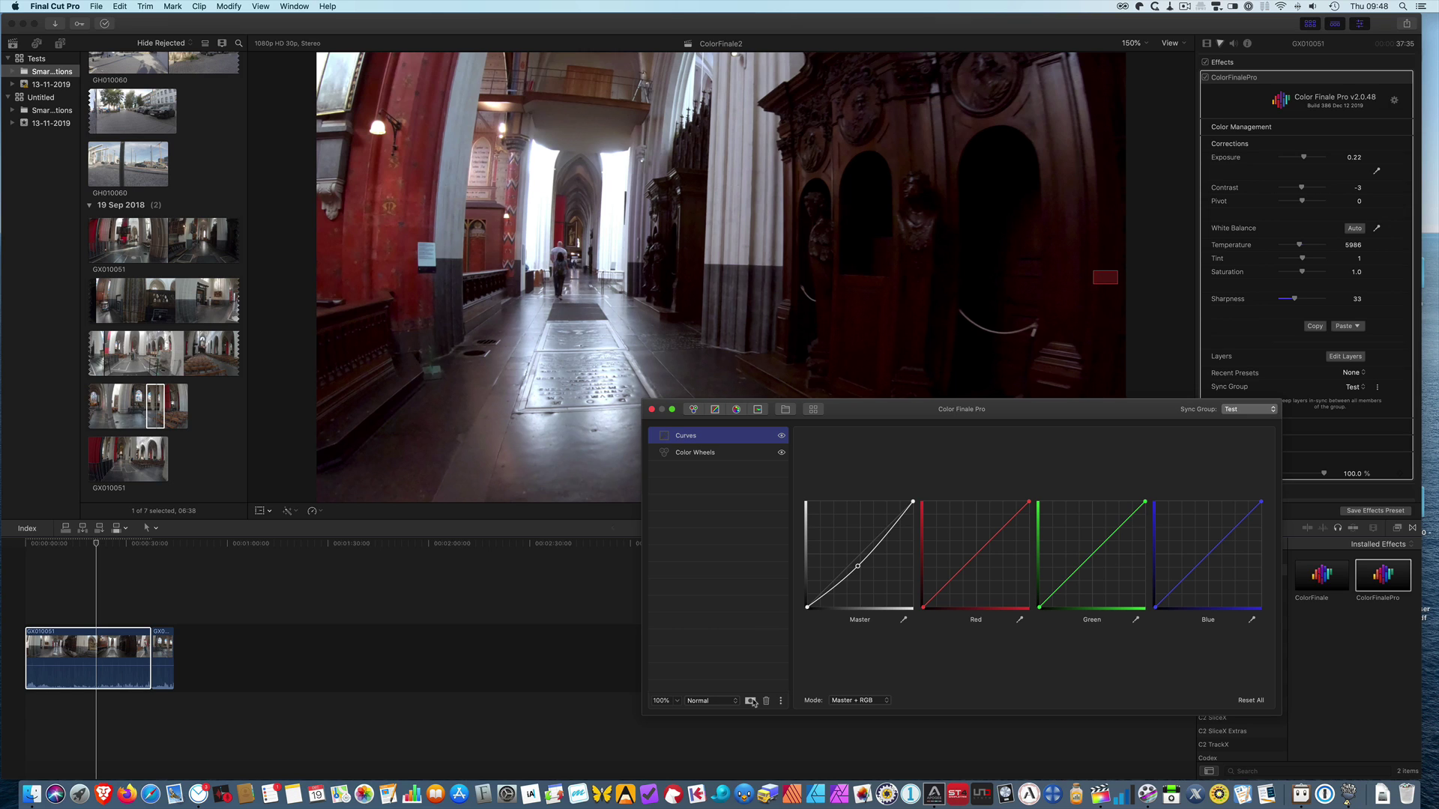
- Raise the Red curve to warm the image and add a mask to the Curves layer
left_click(751, 702)
left_click_drag(979, 554, 973, 548)
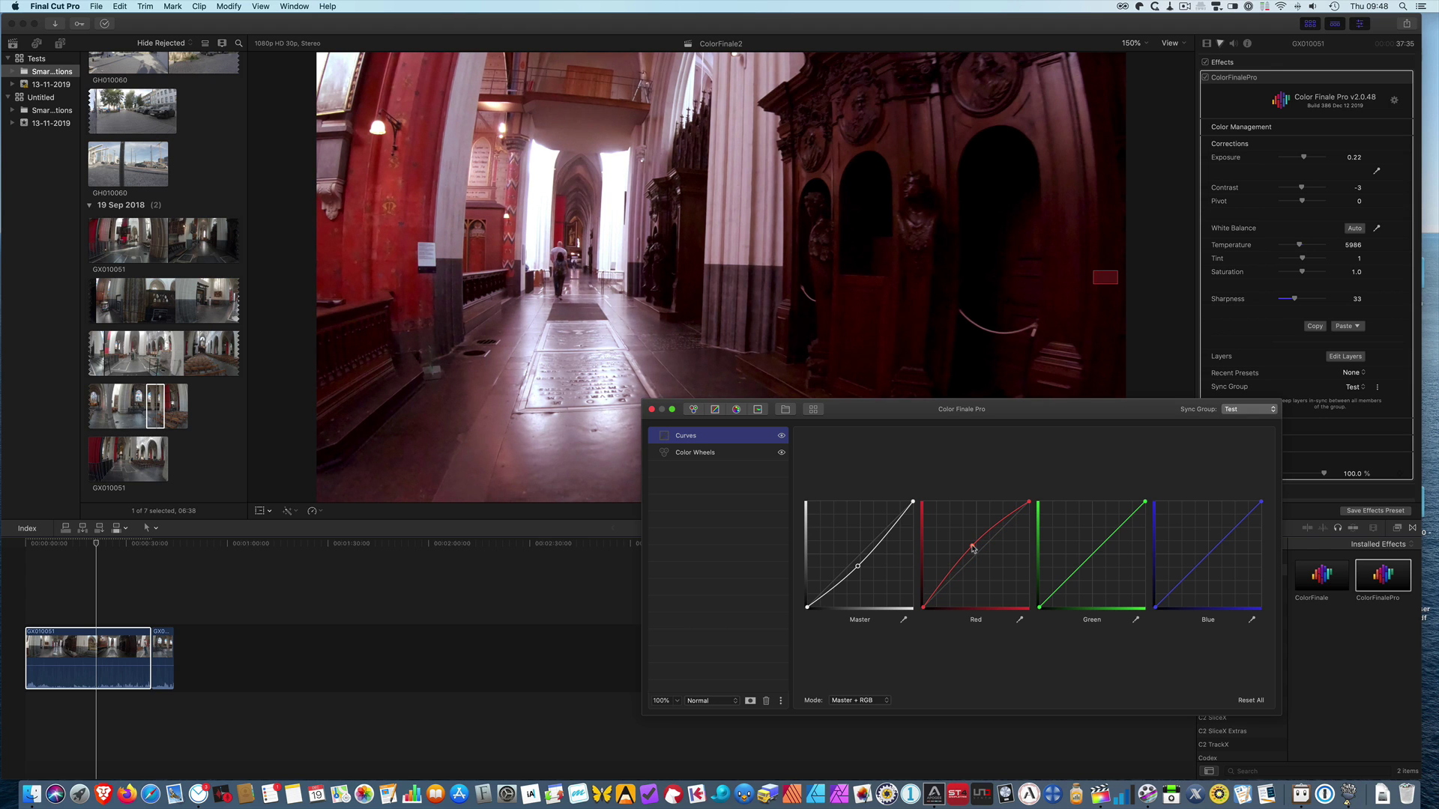
left_click(751, 701)
- Open the Curves layer's mask settings and move the Color Finale window to uncover the inspector
left_click(763, 440)
left_click_drag(842, 415, 976, 460)
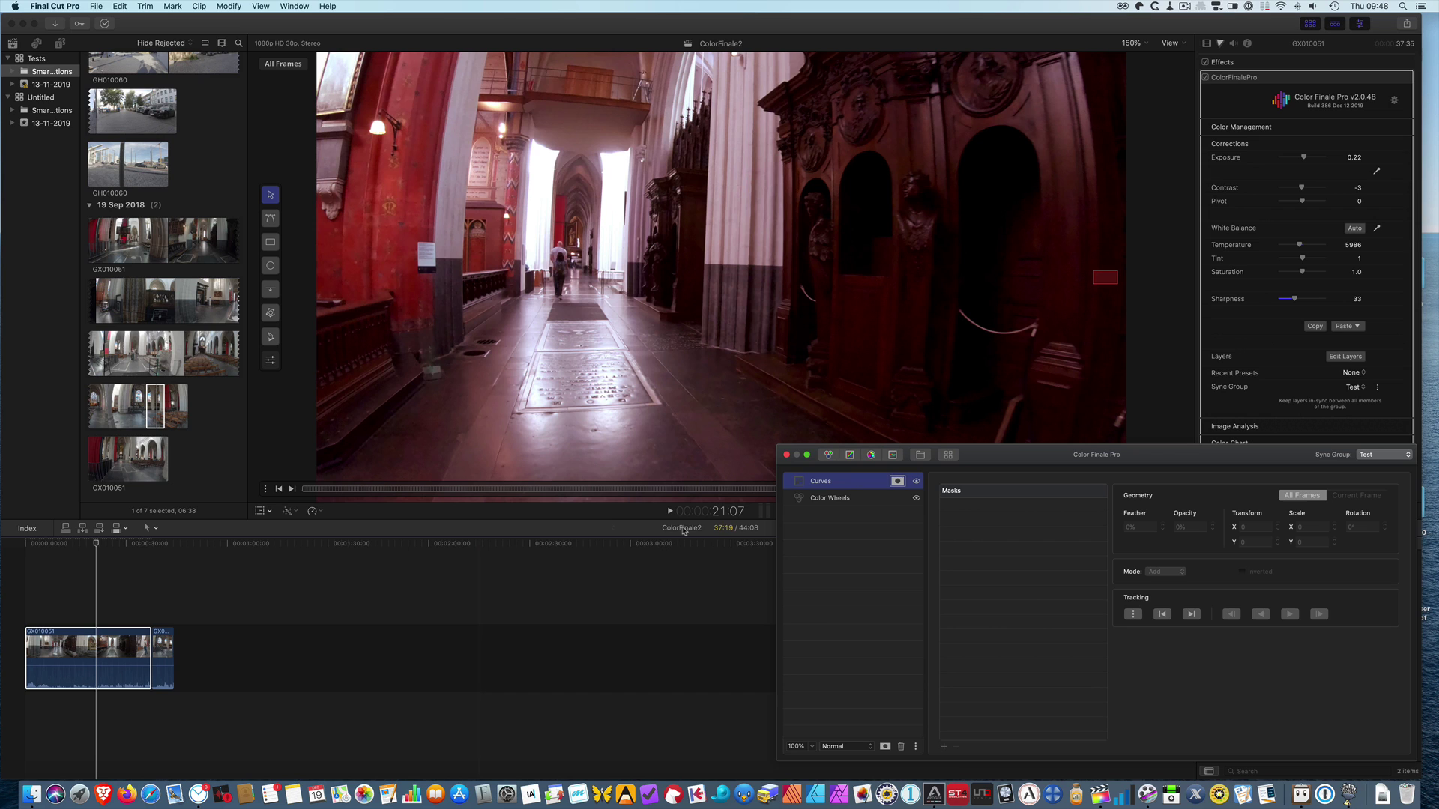
left_click_drag(973, 460, 897, 522)
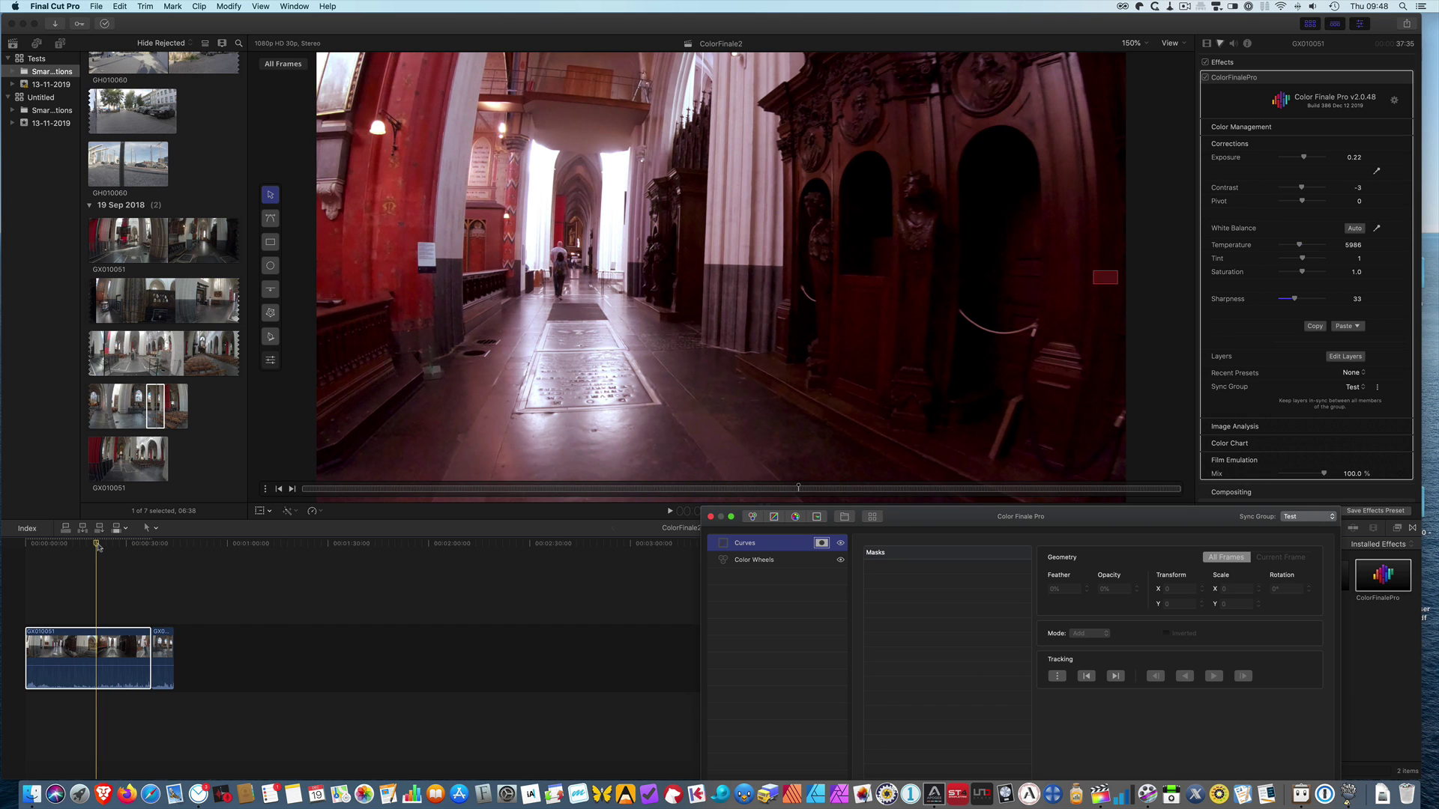
left_click_drag(925, 519, 933, 448)
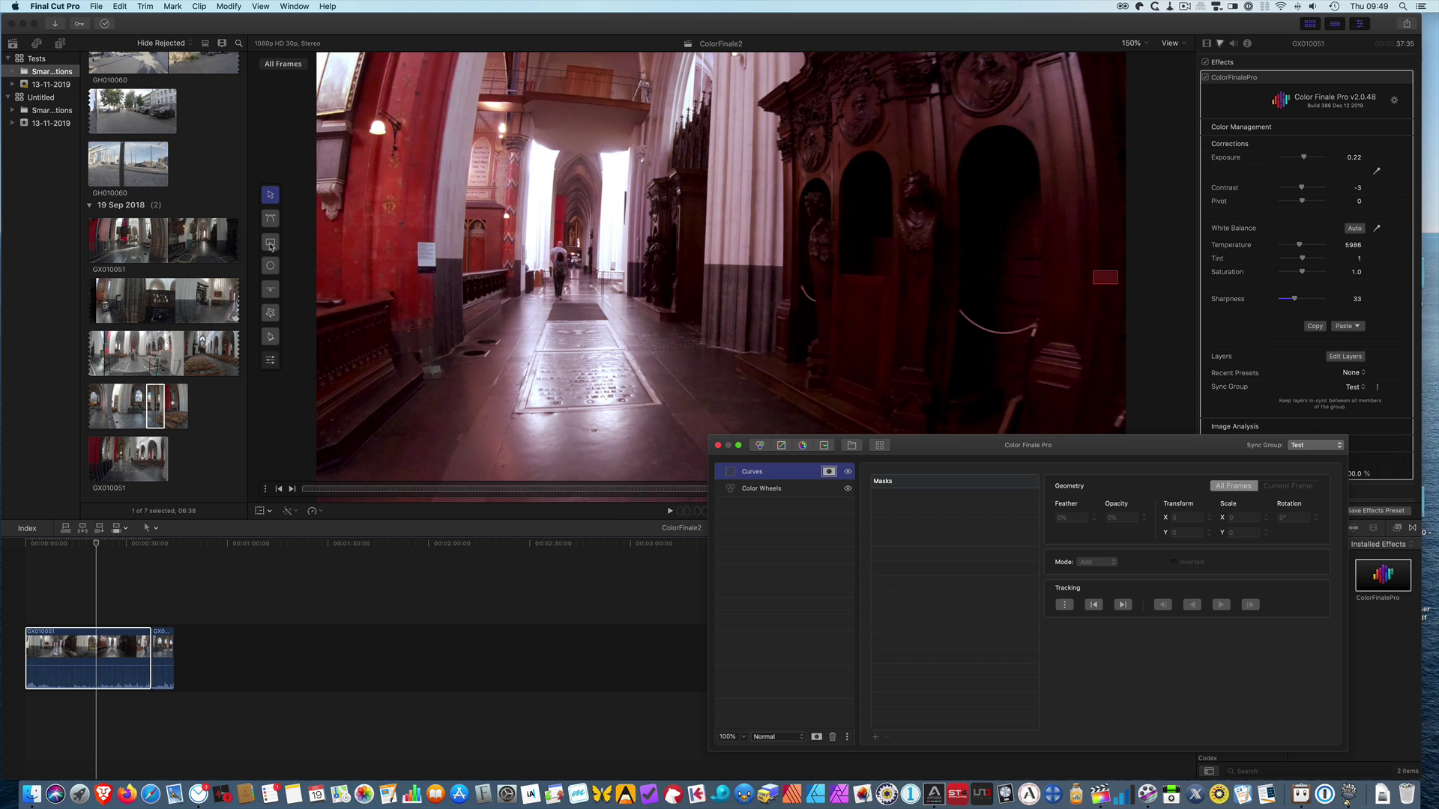
- Draw a rectangle mask around the walking visitor and track it forward through the clip
left_click(271, 243)
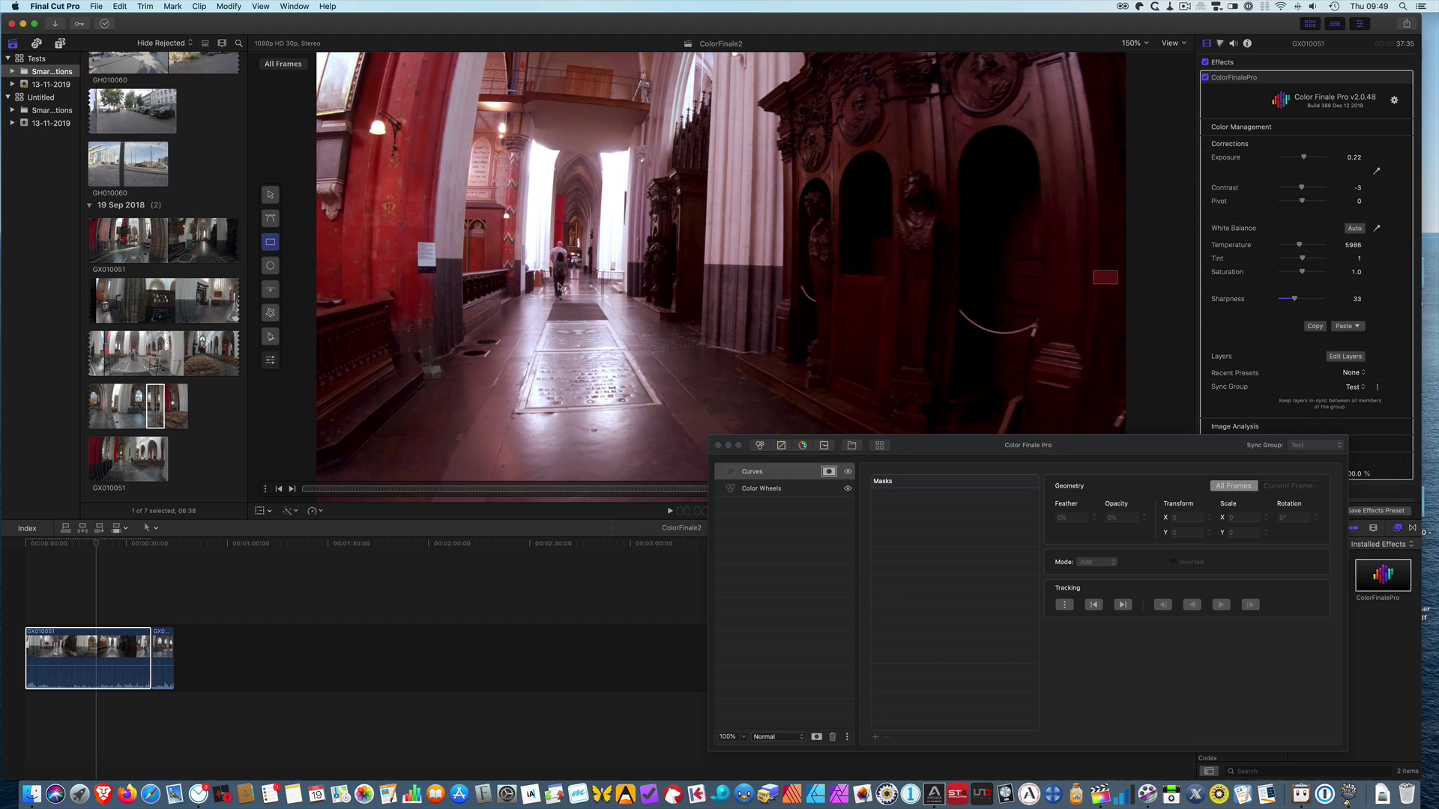
mouse_move(525, 236)
left_mouse_down()
mouse_move(551, 279)
mouse_move(547, 305)
mouse_move(542, 283)
mouse_move(564, 283)
mouse_move(558, 304)
mouse_move(568, 269)
mouse_move(552, 269)
left_mouse_up()
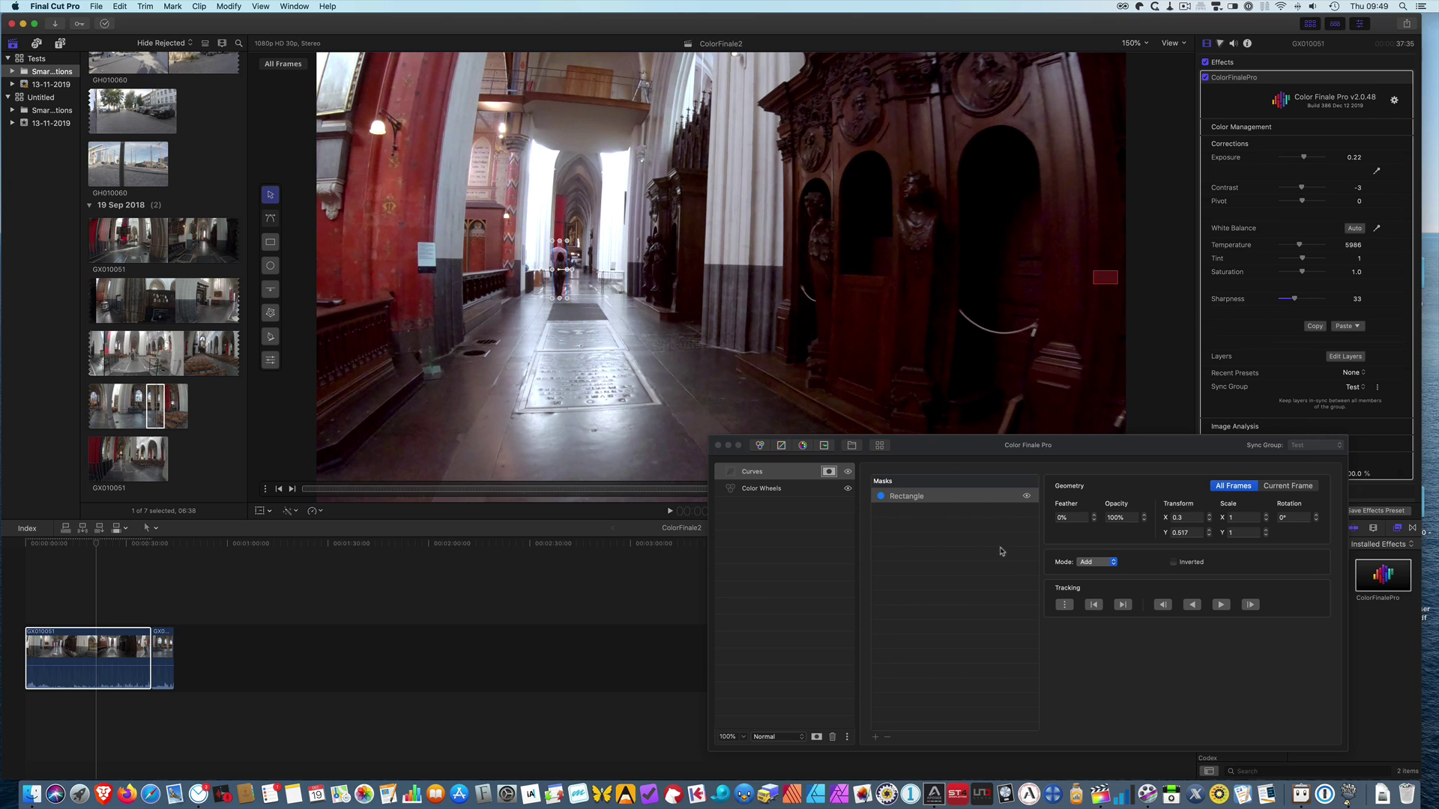
left_click(1222, 605)
left_click(1222, 606)
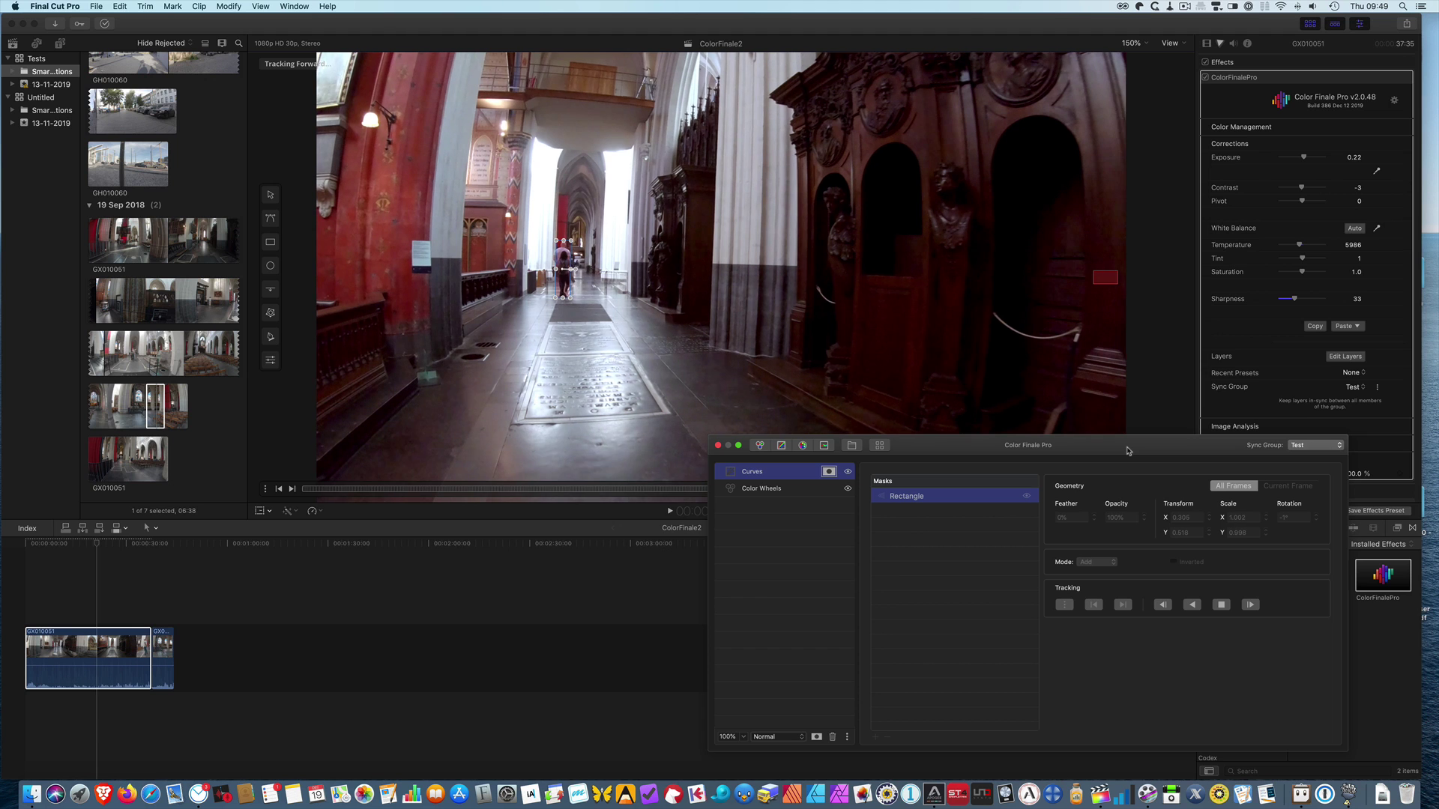
left_click_drag(1127, 450, 1114, 521)
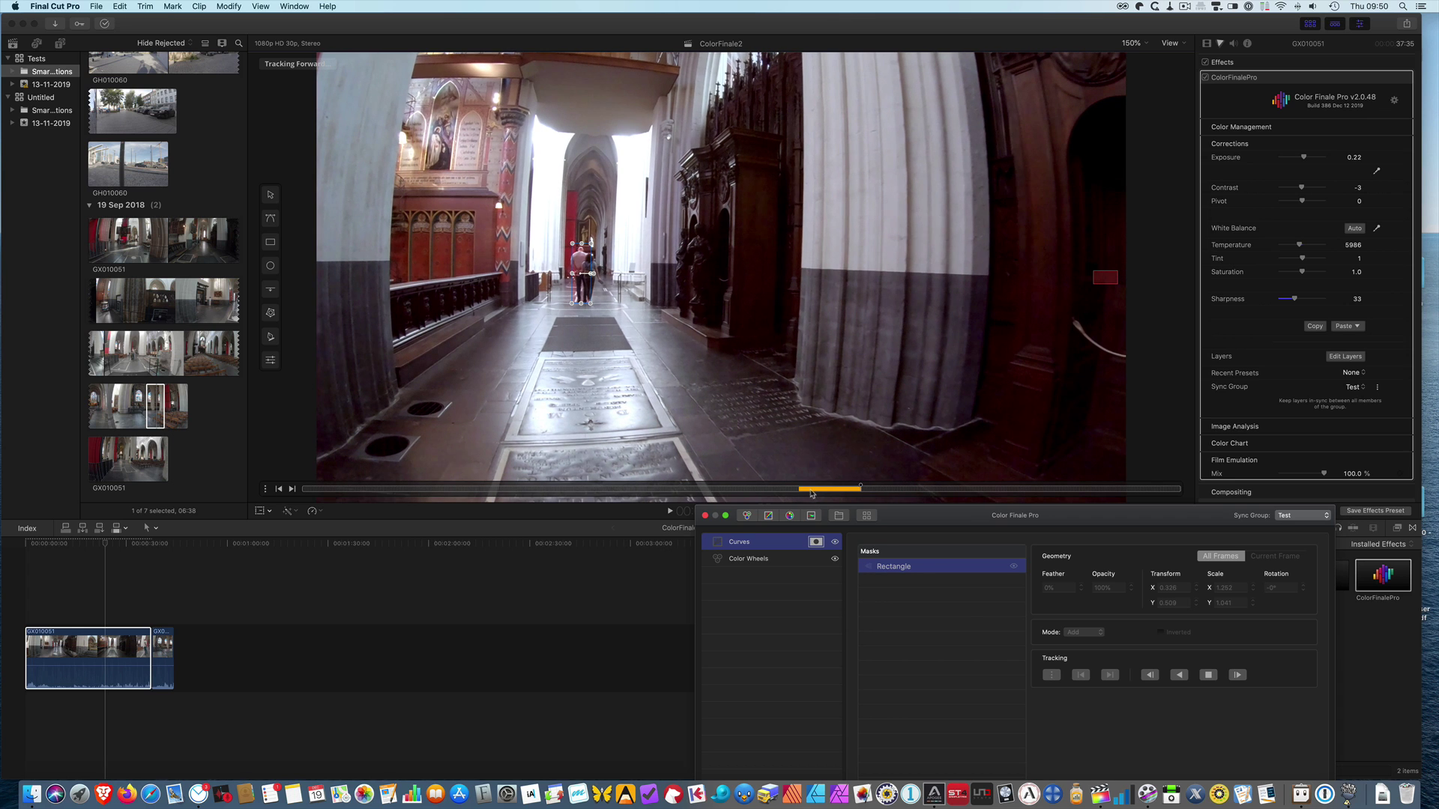
- Stop the mask tracking and invert the Rectangle mask, keeping Mask Mode on Add
left_click(1208, 675)
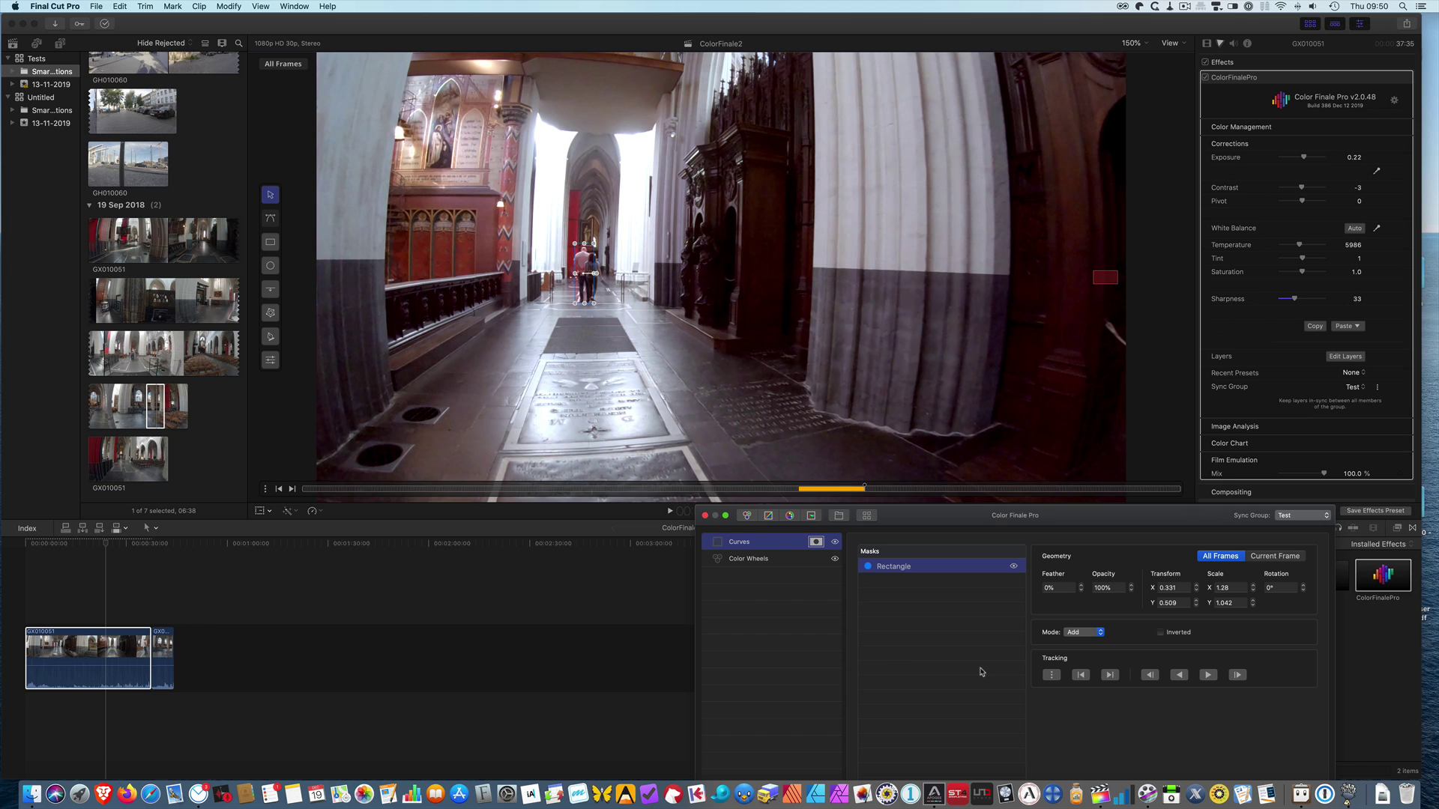
left_click_drag(998, 516, 1013, 432)
left_click(1116, 550)
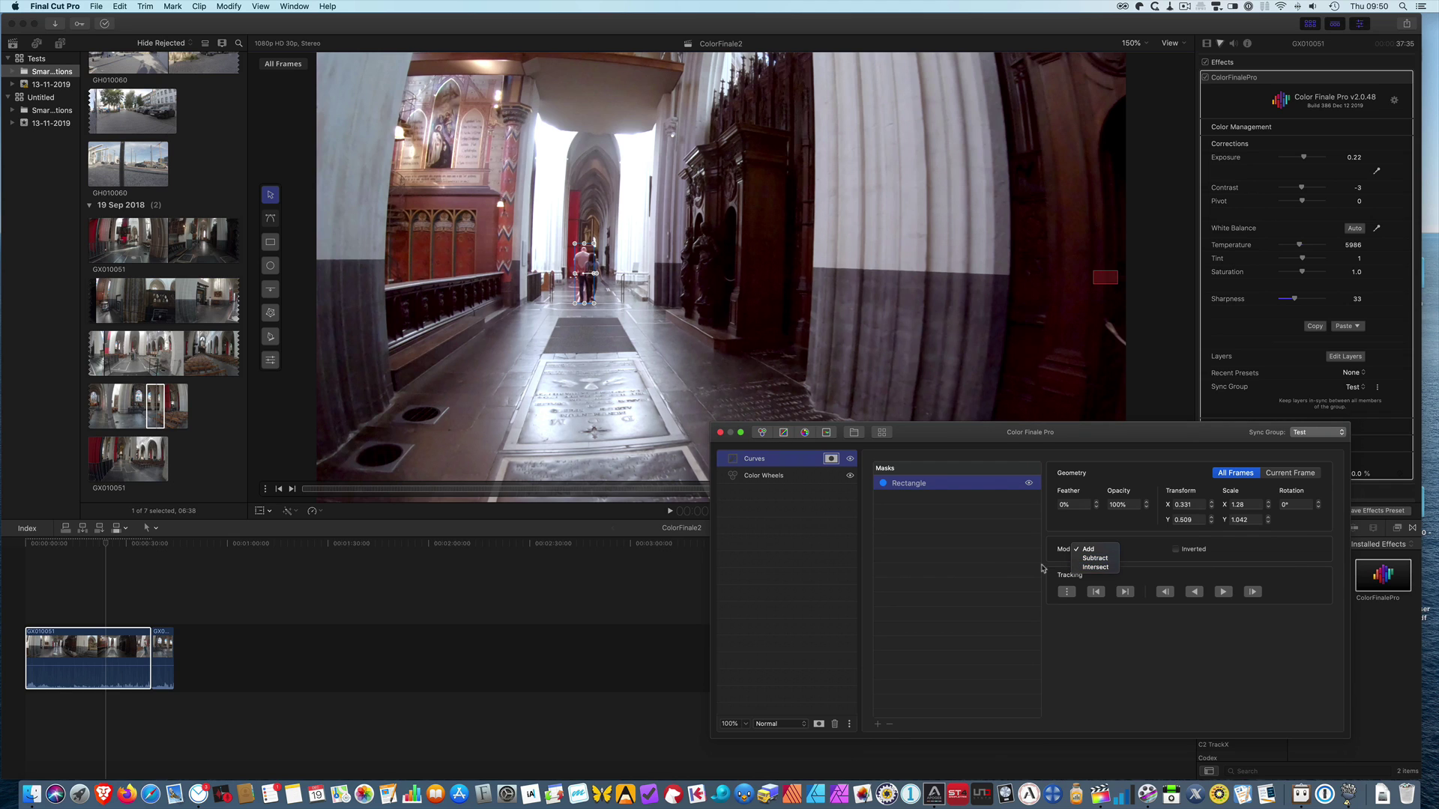
left_click(966, 578)
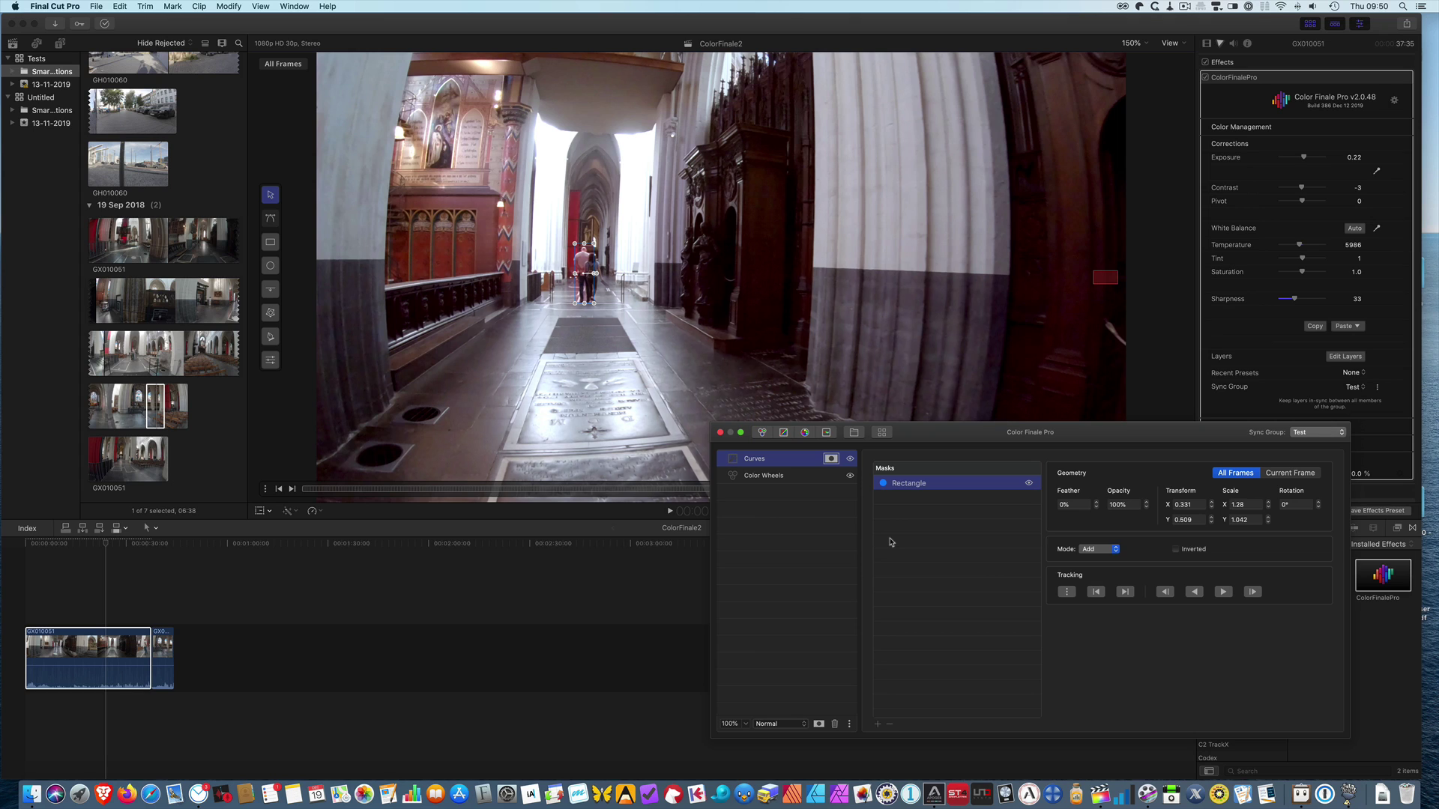
left_click(1175, 550)
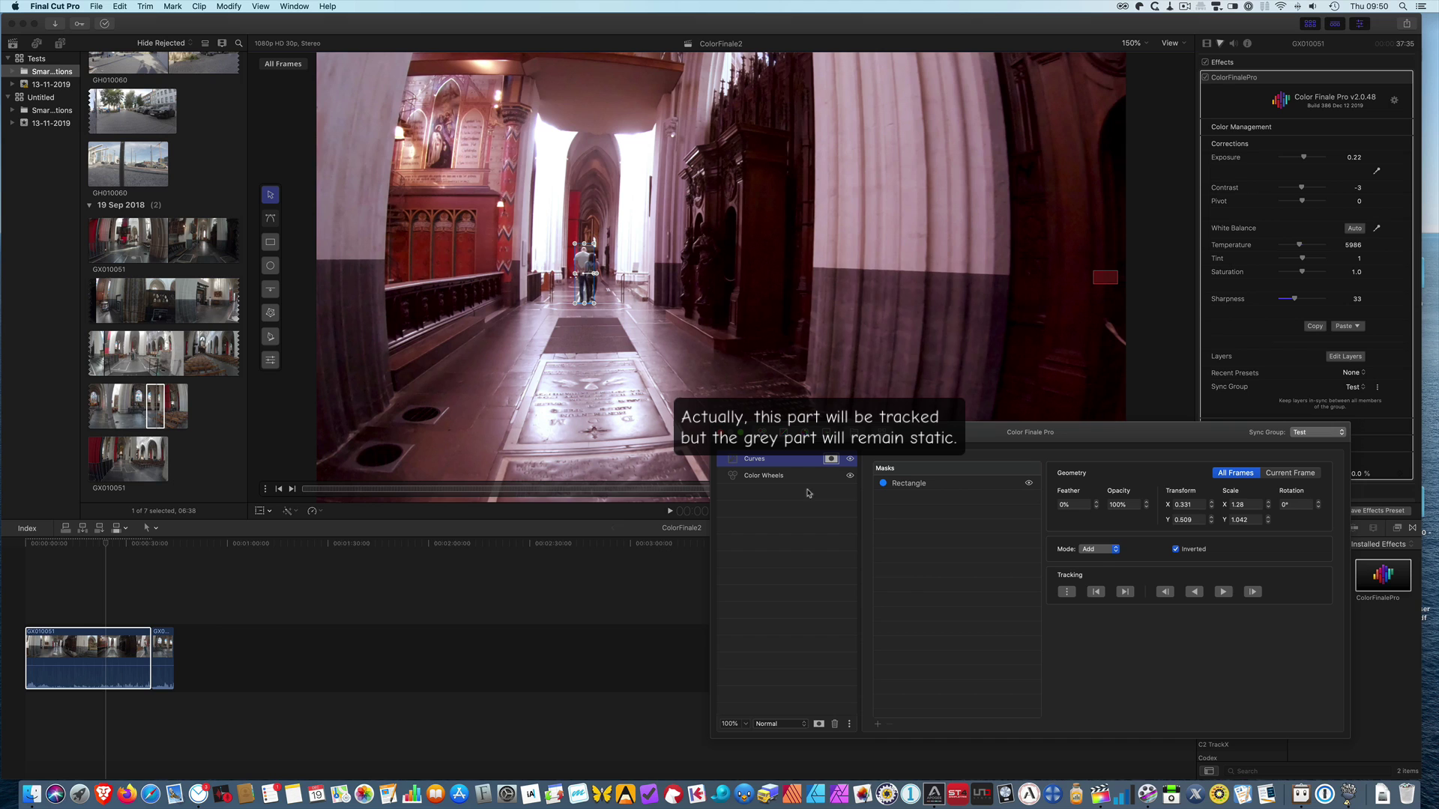
left_click(988, 490)
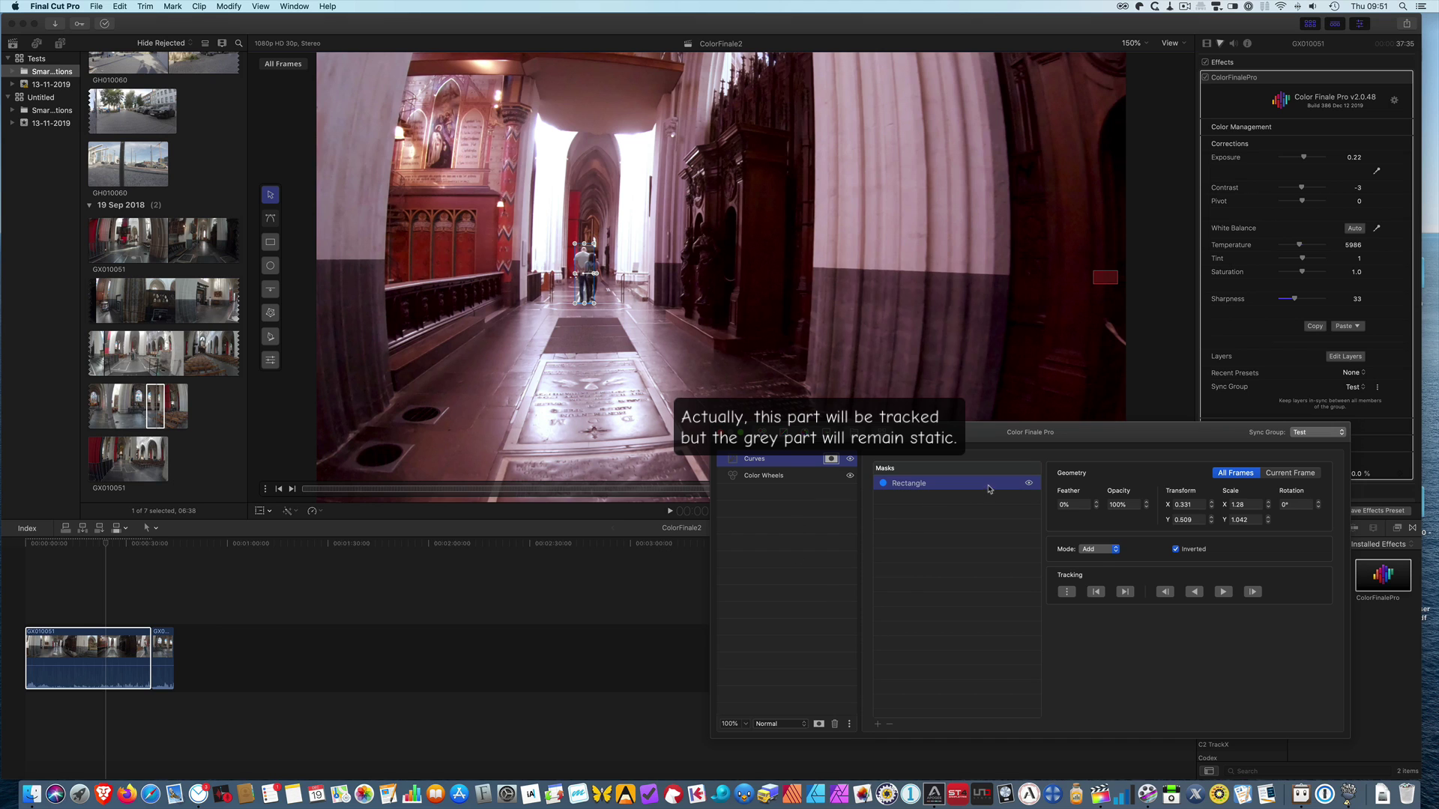
left_click(1029, 485)
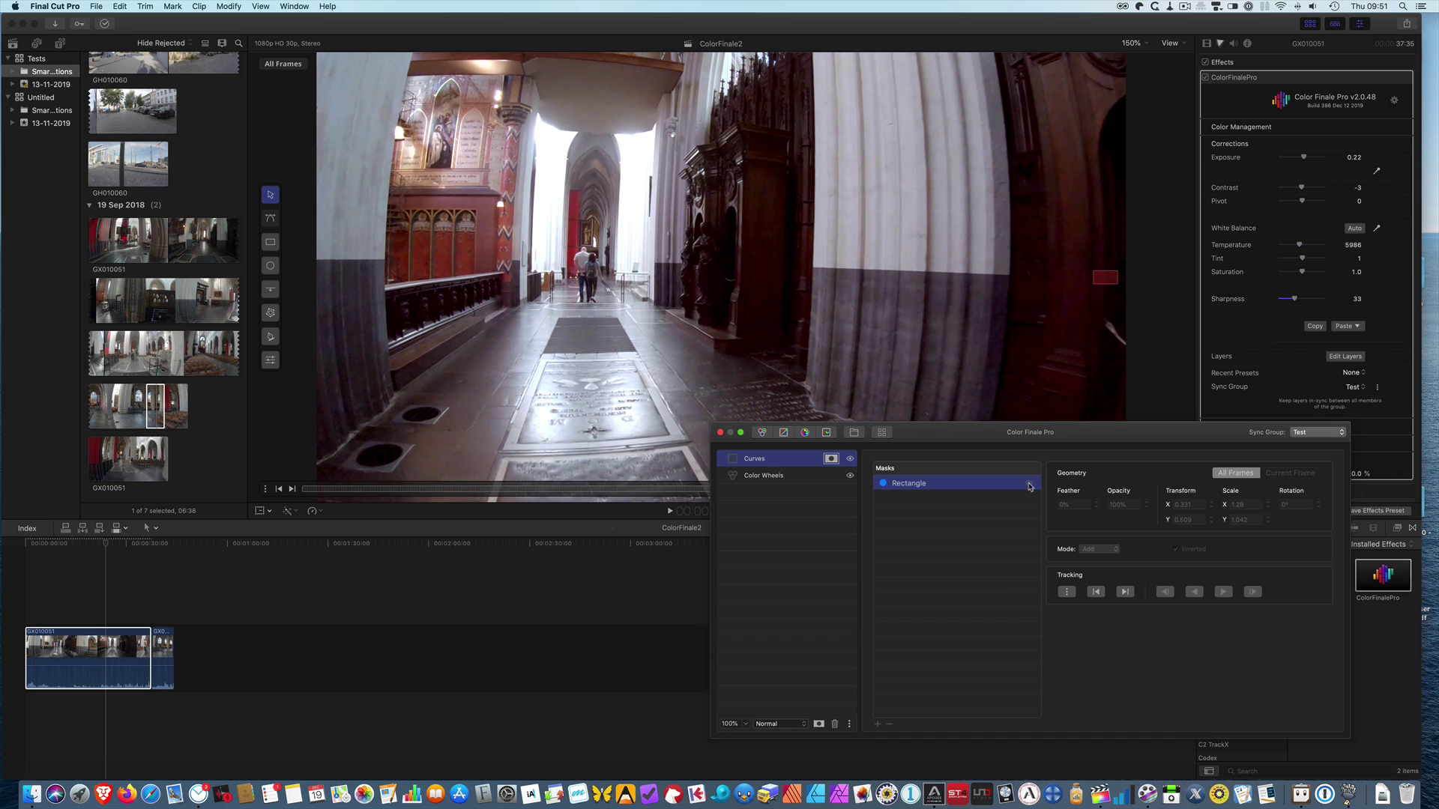
left_click(1029, 484)
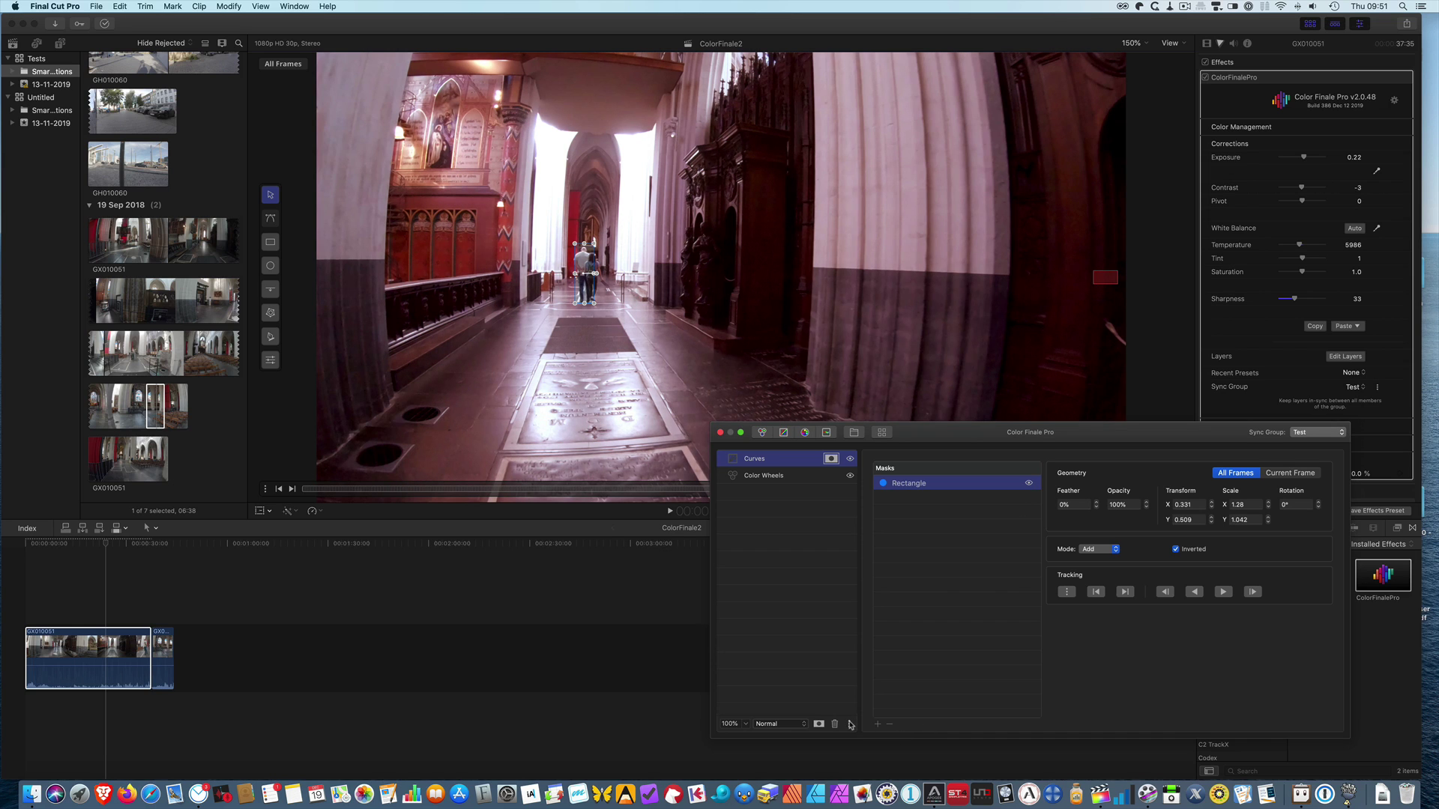
left_click(1070, 592)
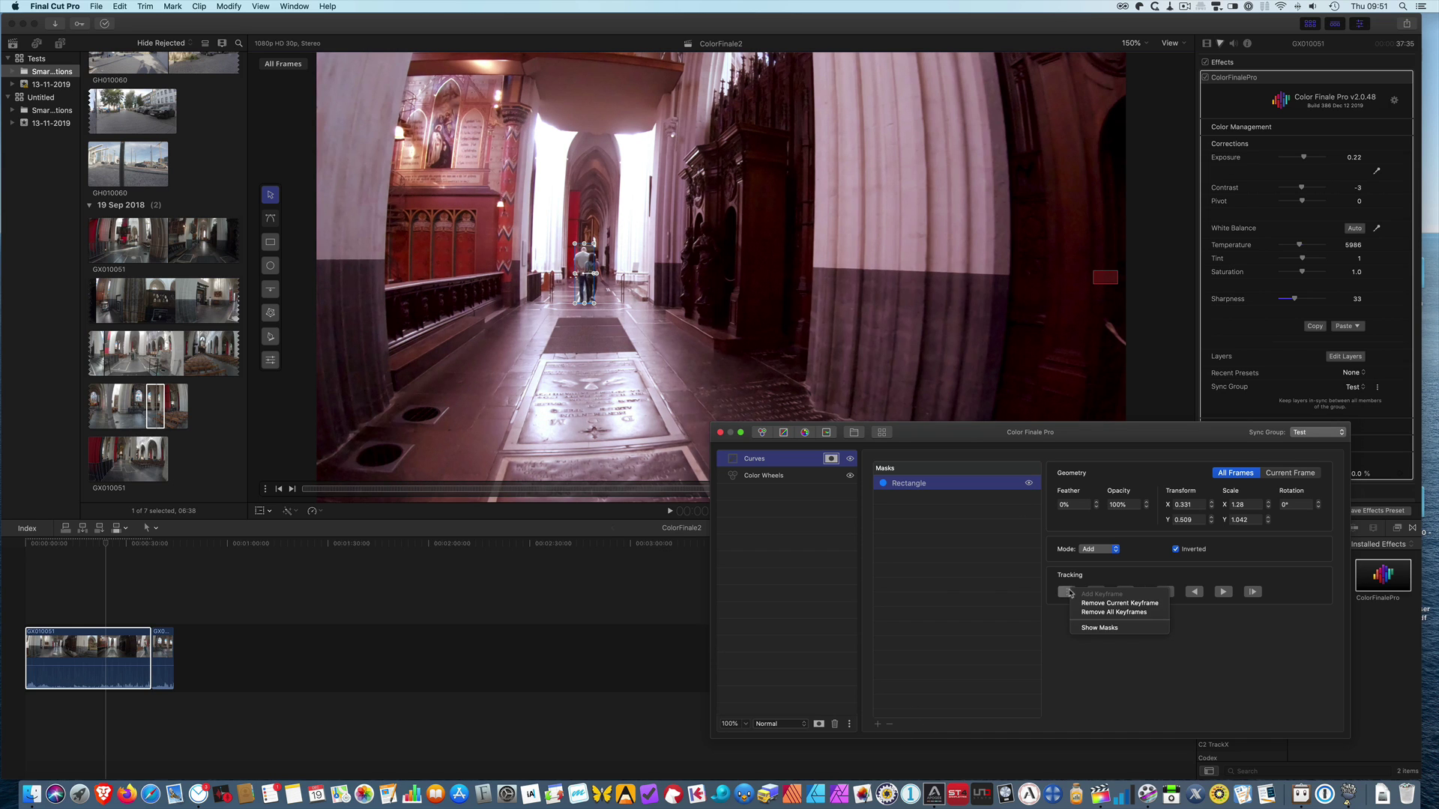
left_click(1079, 628)
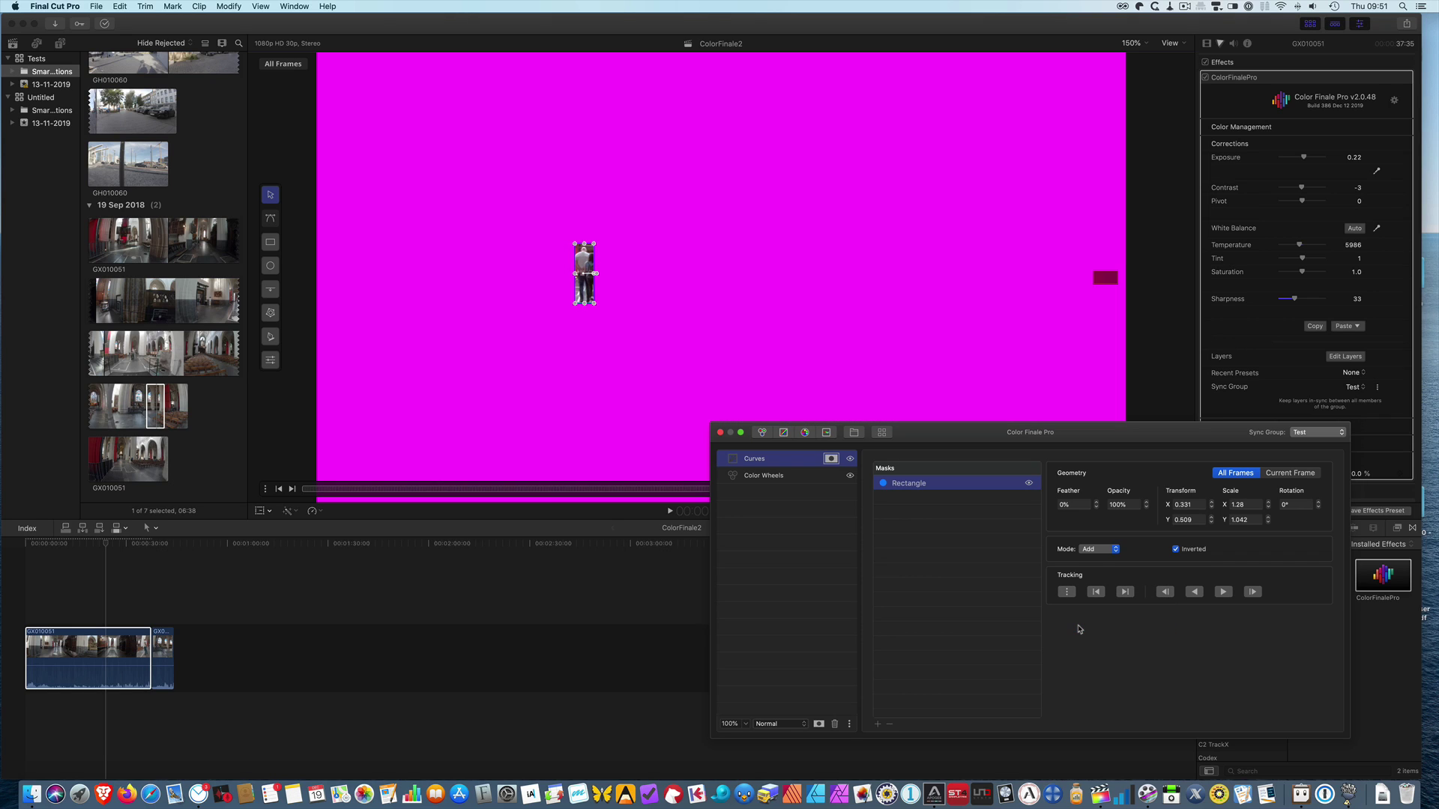
left_click(1070, 593)
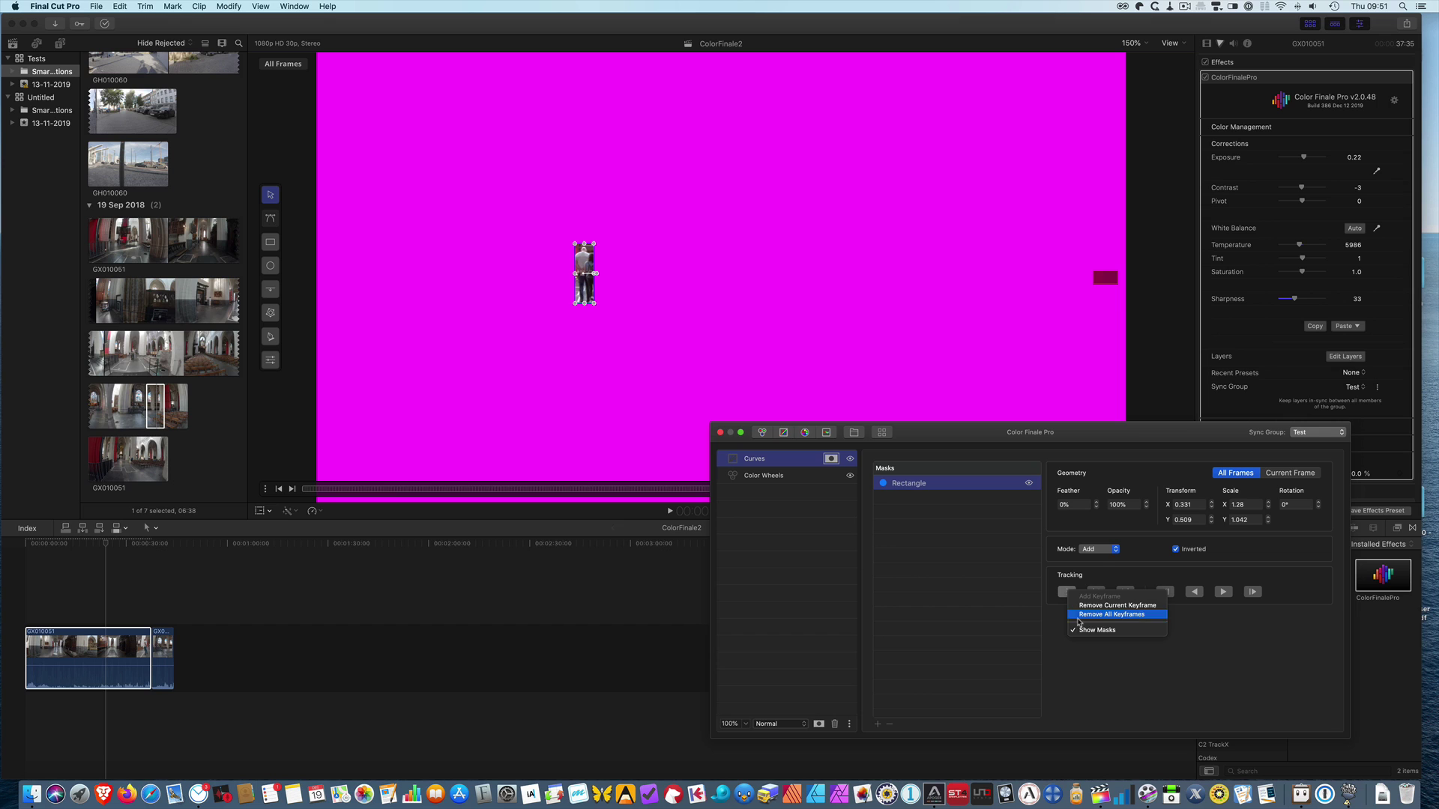
left_click(1082, 632)
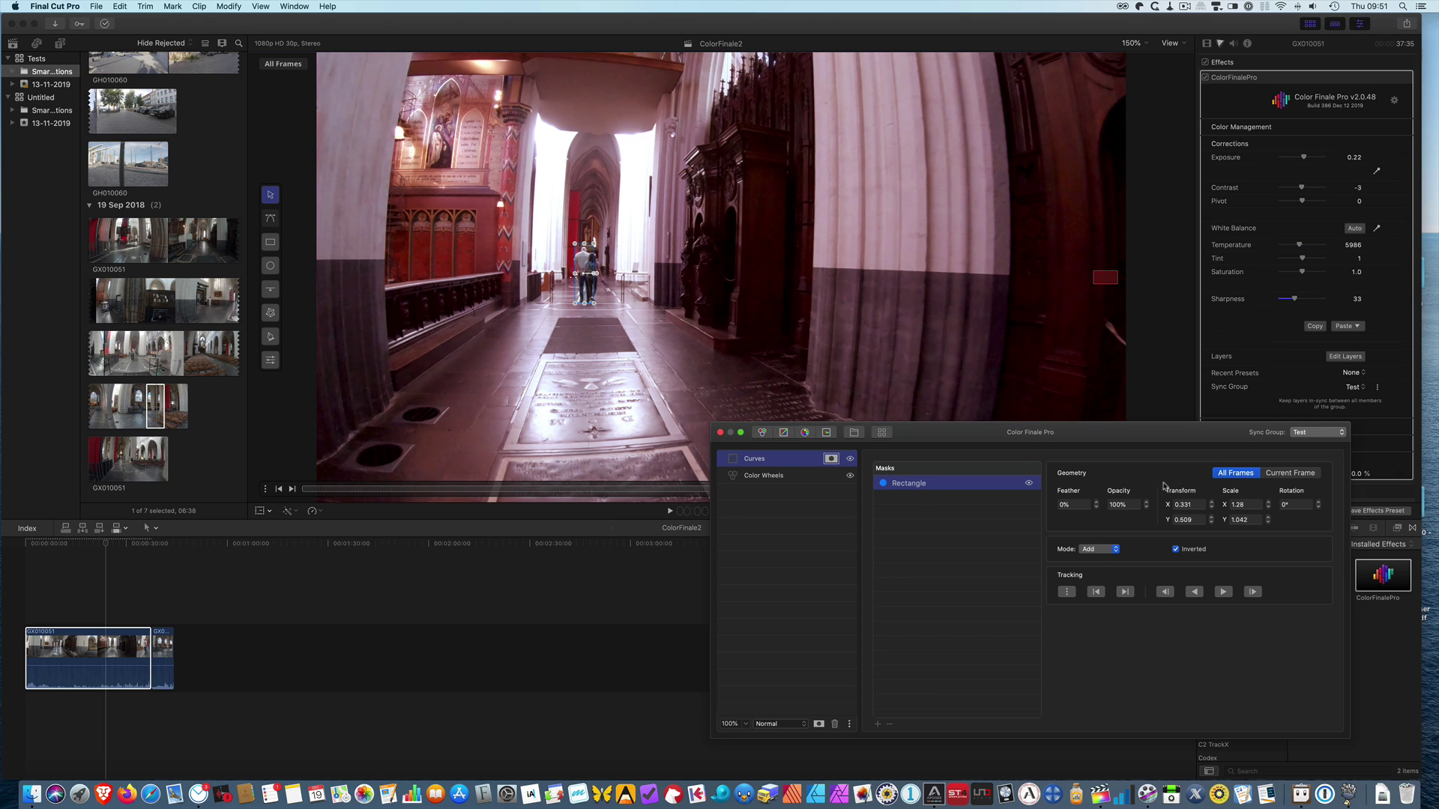
- Show the Curves layer's curves and scrub the timeline back to an earlier frame
left_click(832, 459)
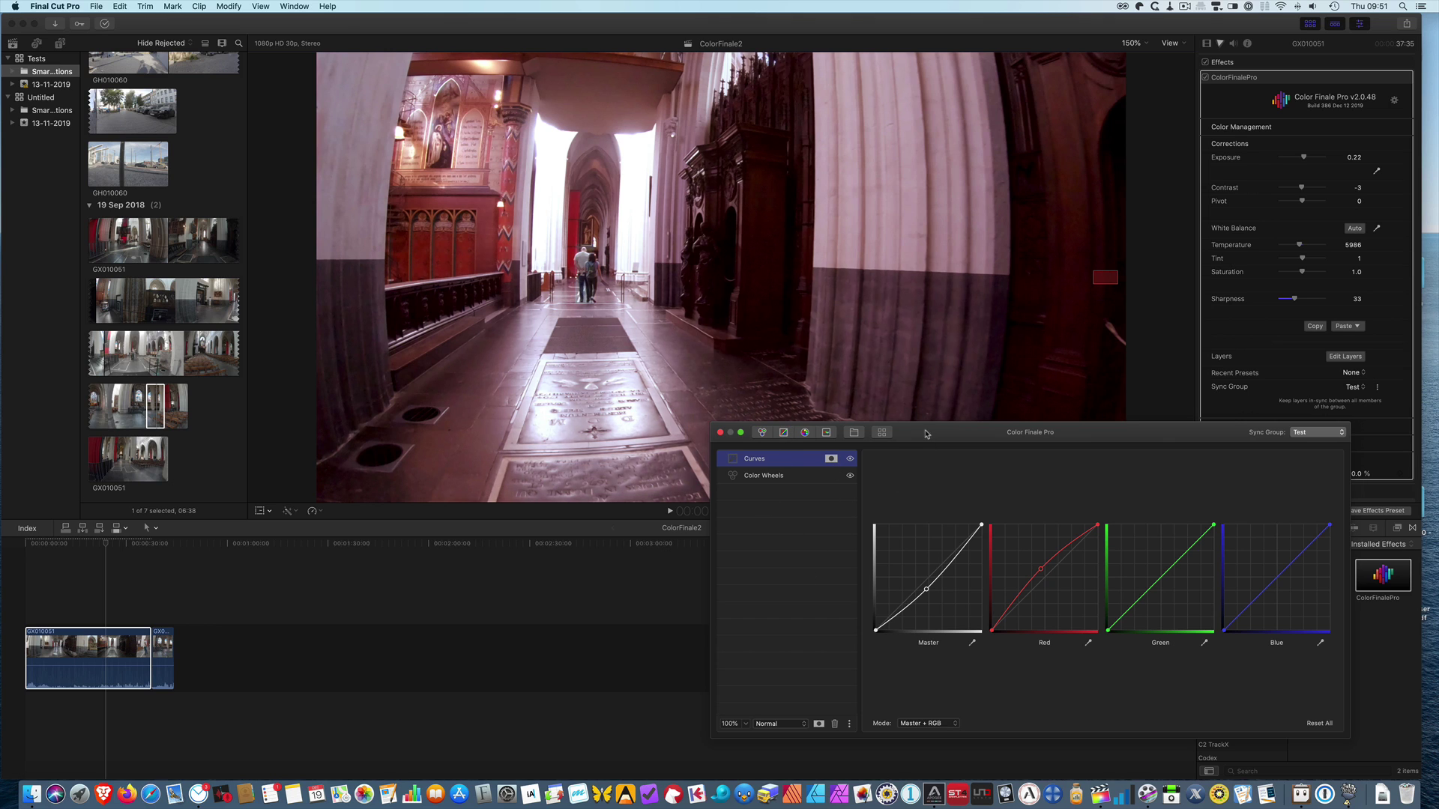
left_click_drag(927, 436, 975, 428)
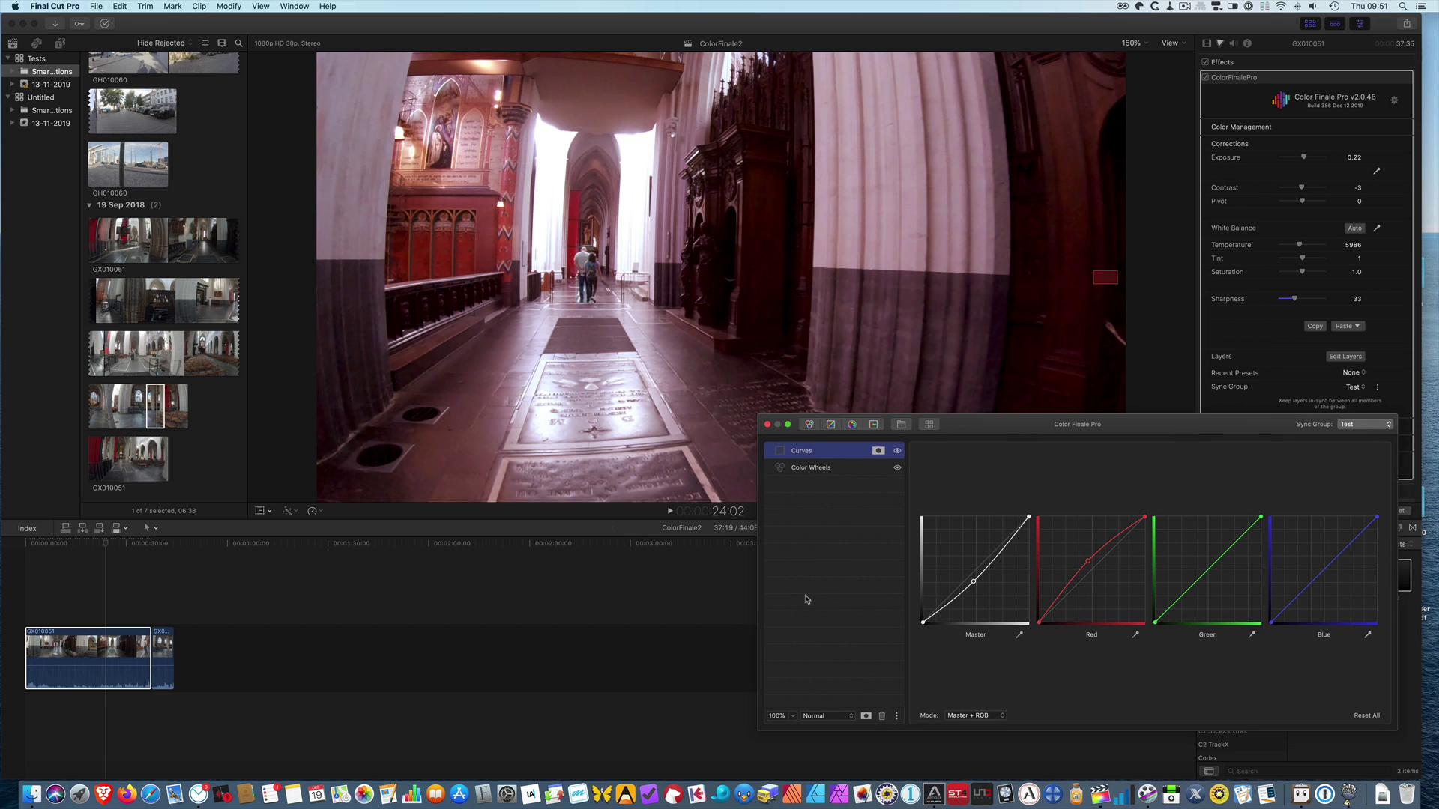
left_click(523, 585)
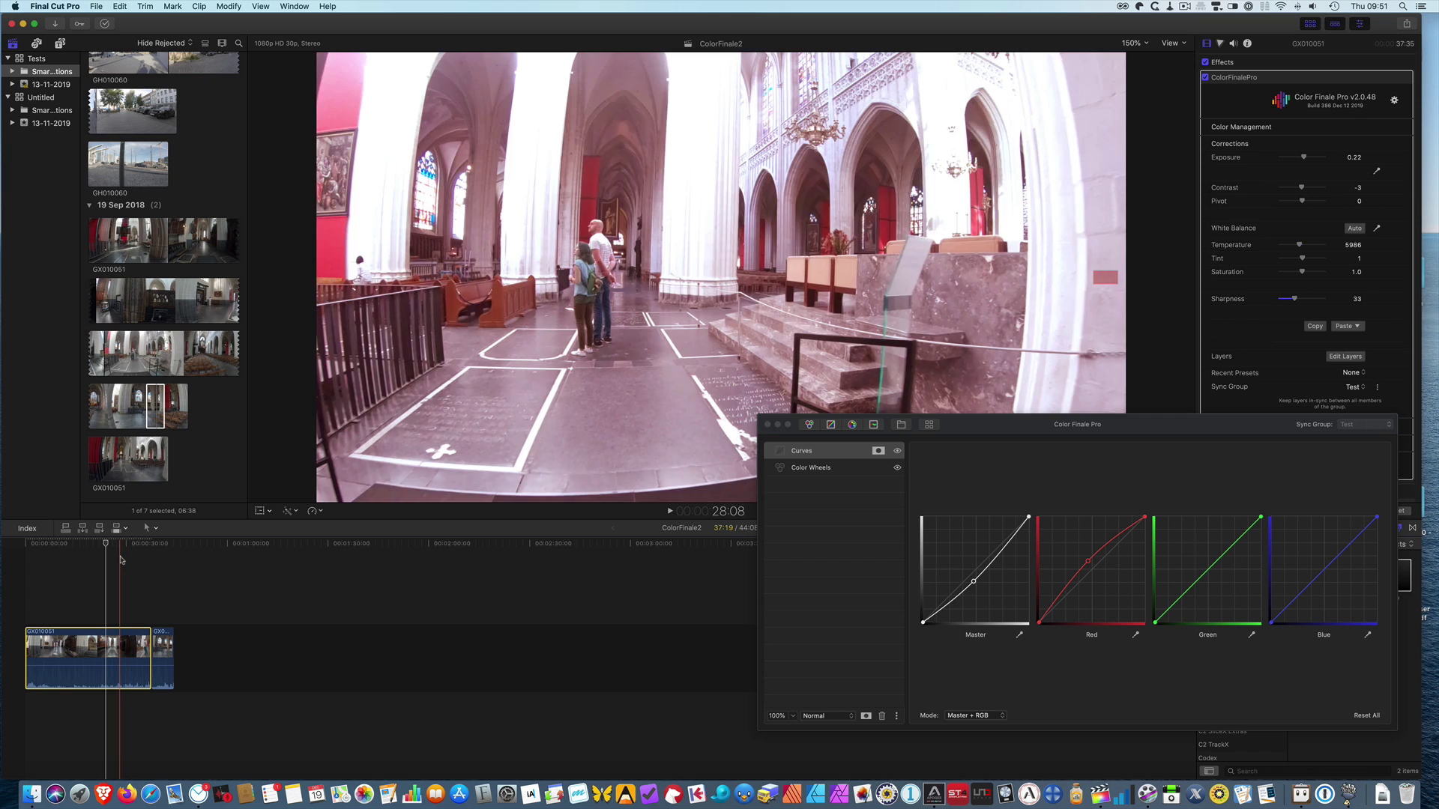
left_click(101, 545)
mouse_move(102, 544)
left_mouse_down()
mouse_move(80, 548)
mouse_move(117, 555)
mouse_move(101, 554)
left_mouse_up()
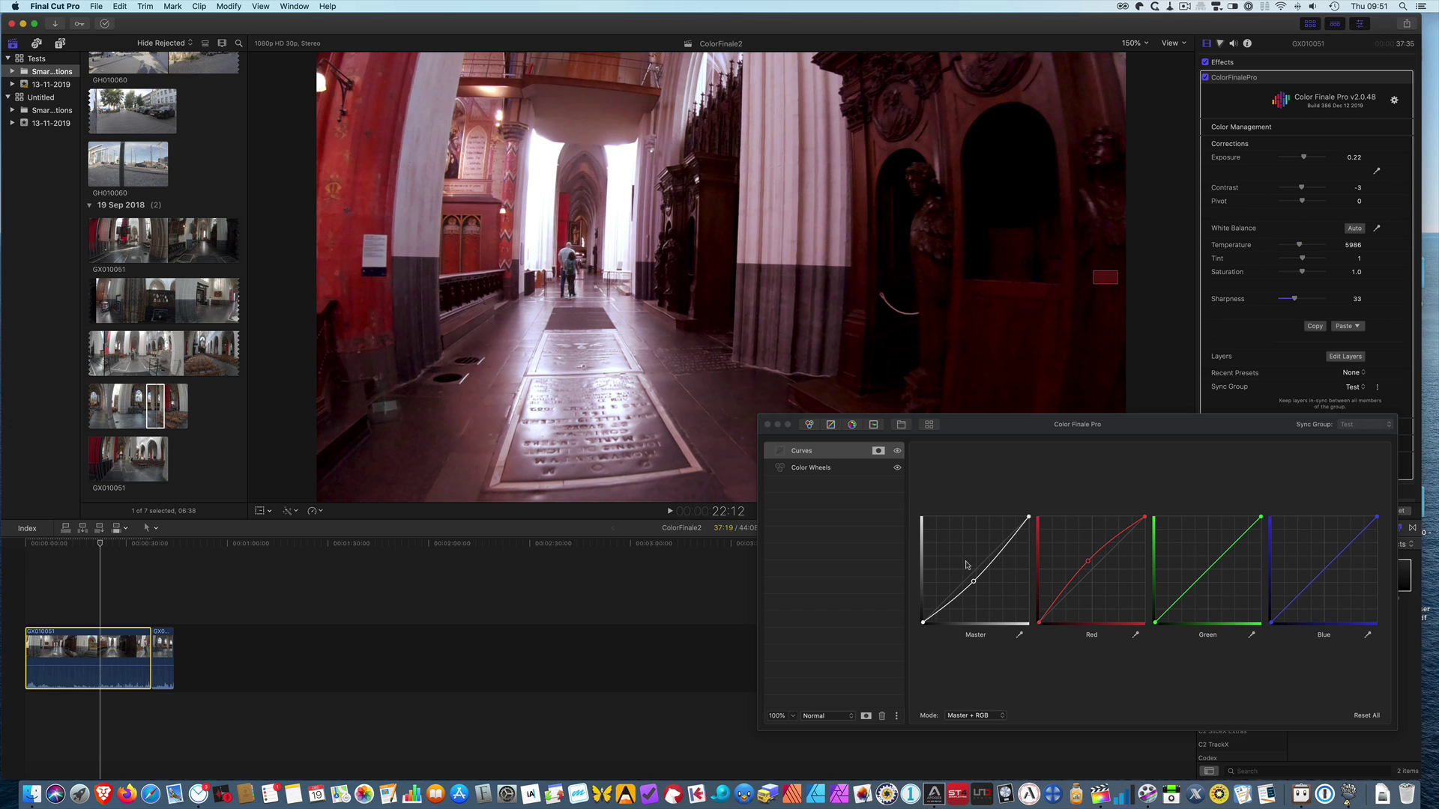
- Pull the Master curve down and the Red curve below the diagonal, checking frames from 12 to 24 seconds
left_click_drag(974, 584, 987, 594)
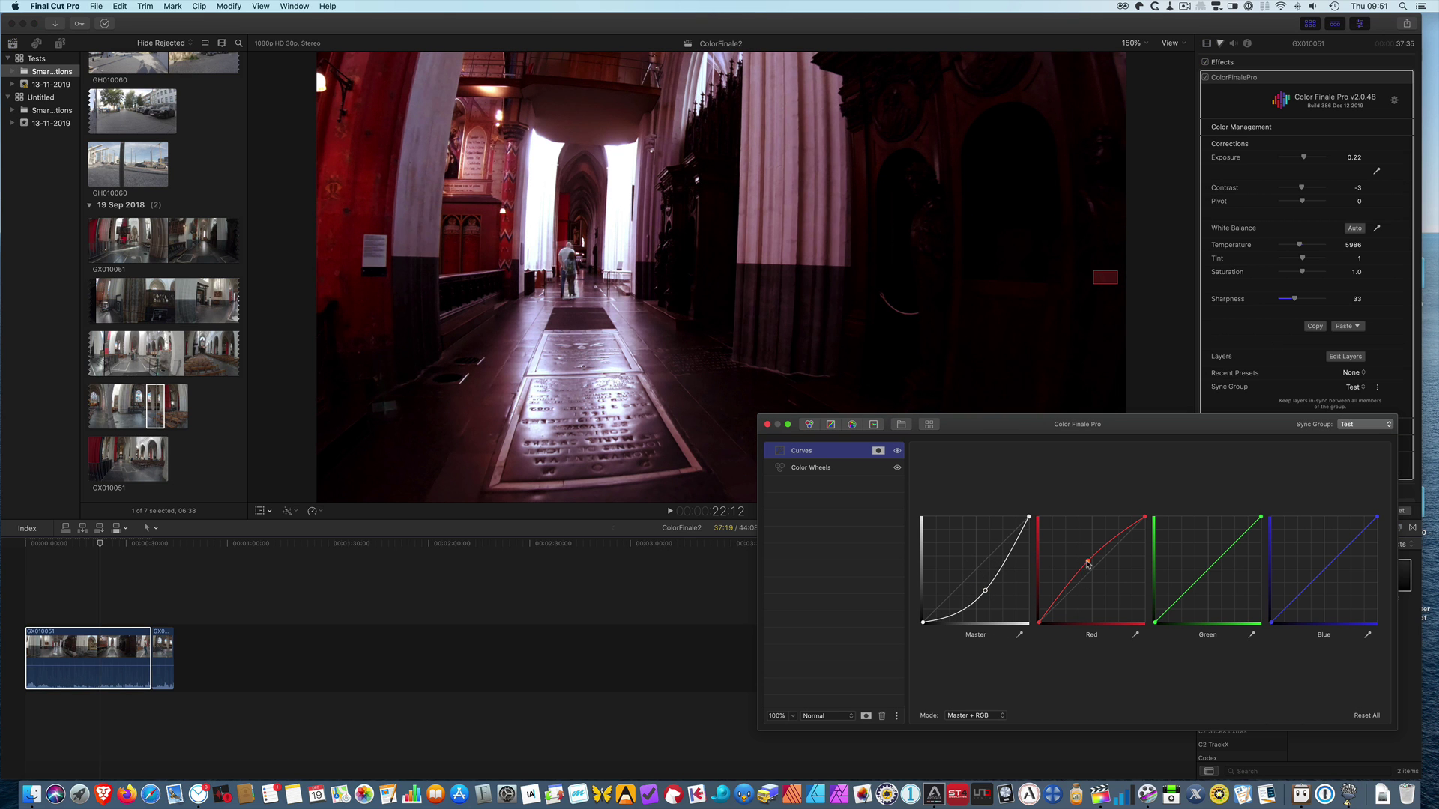
mouse_move(1089, 565)
left_mouse_down()
mouse_move(1081, 551)
mouse_move(1102, 589)
left_mouse_up()
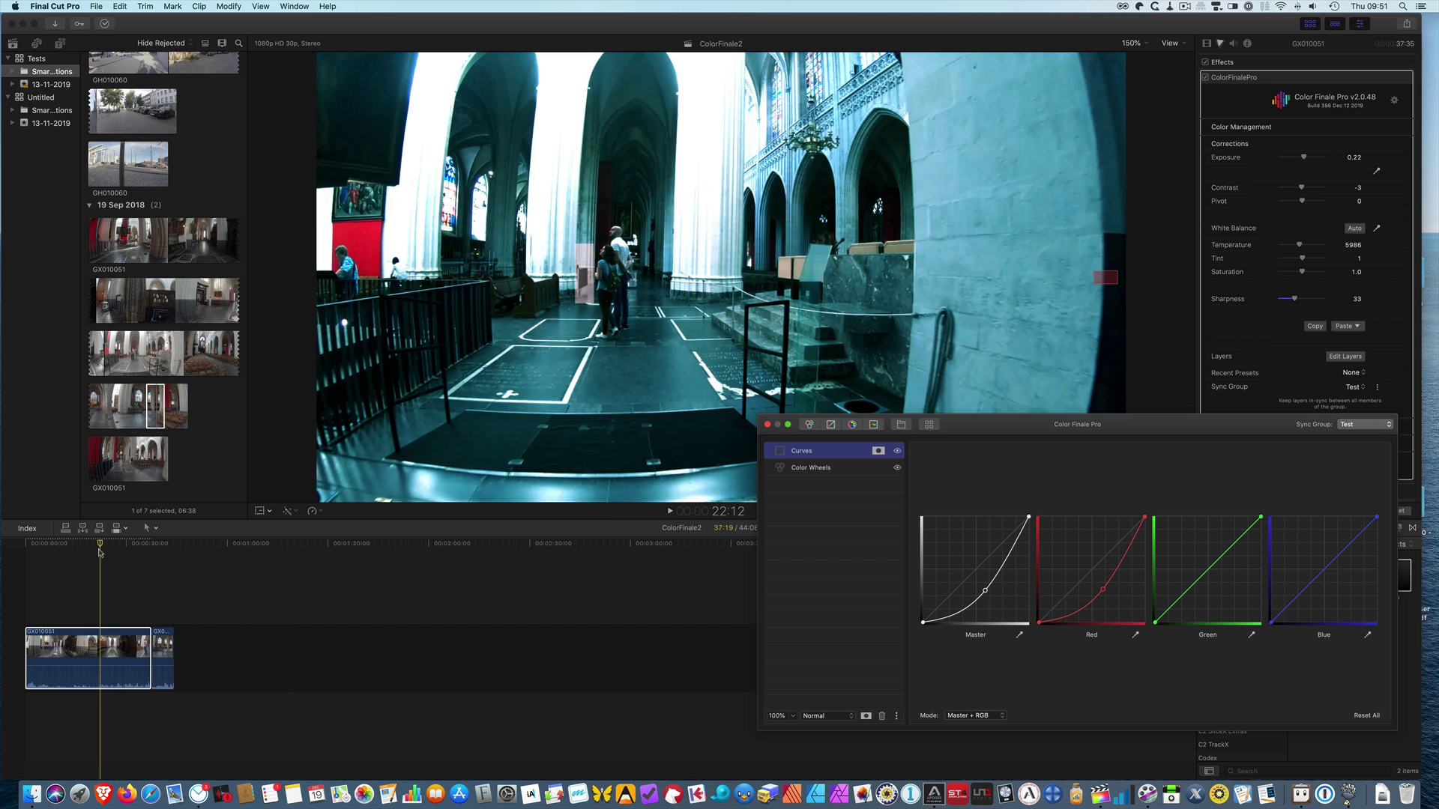
left_click_drag(95, 545, 62, 562)
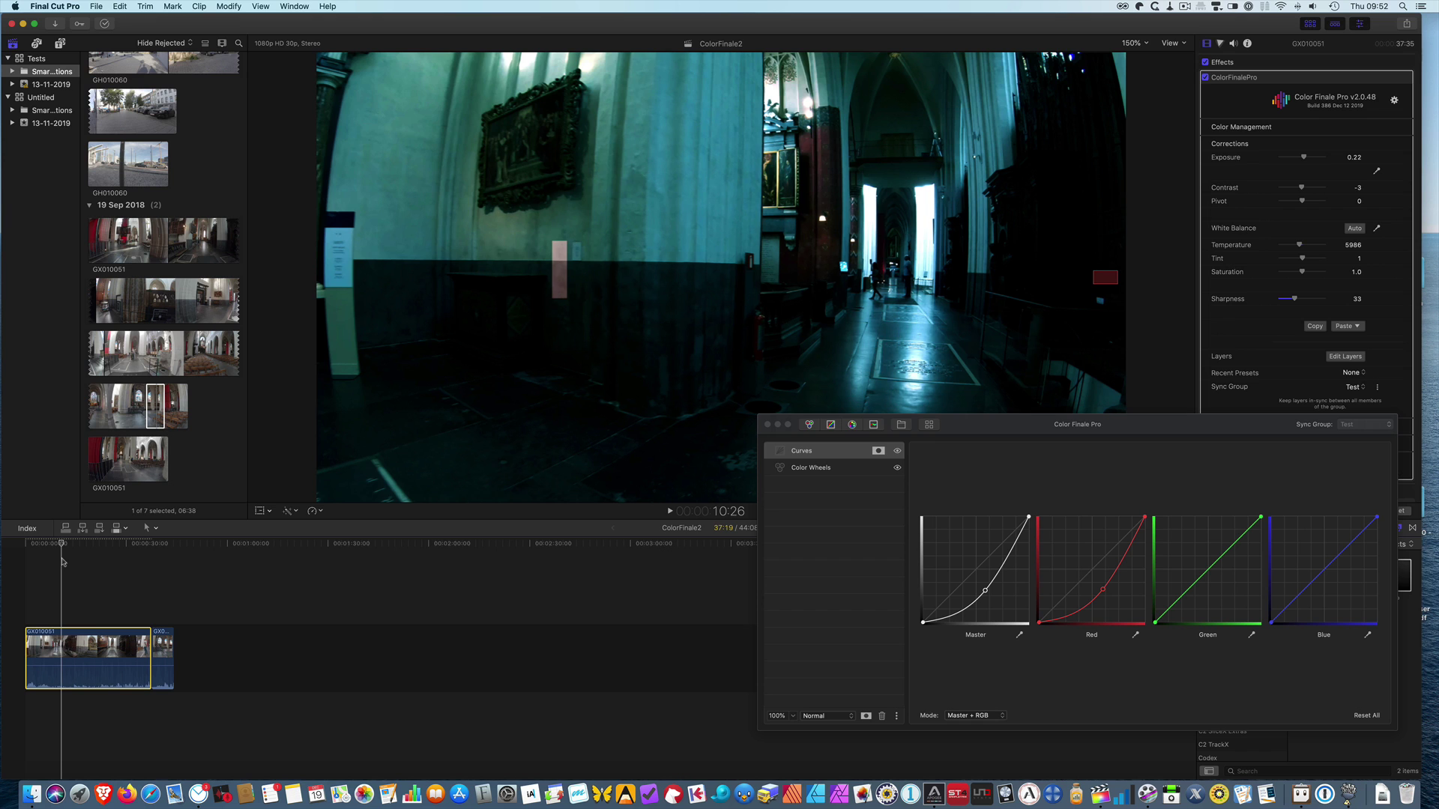
left_click_drag(62, 561, 107, 561)
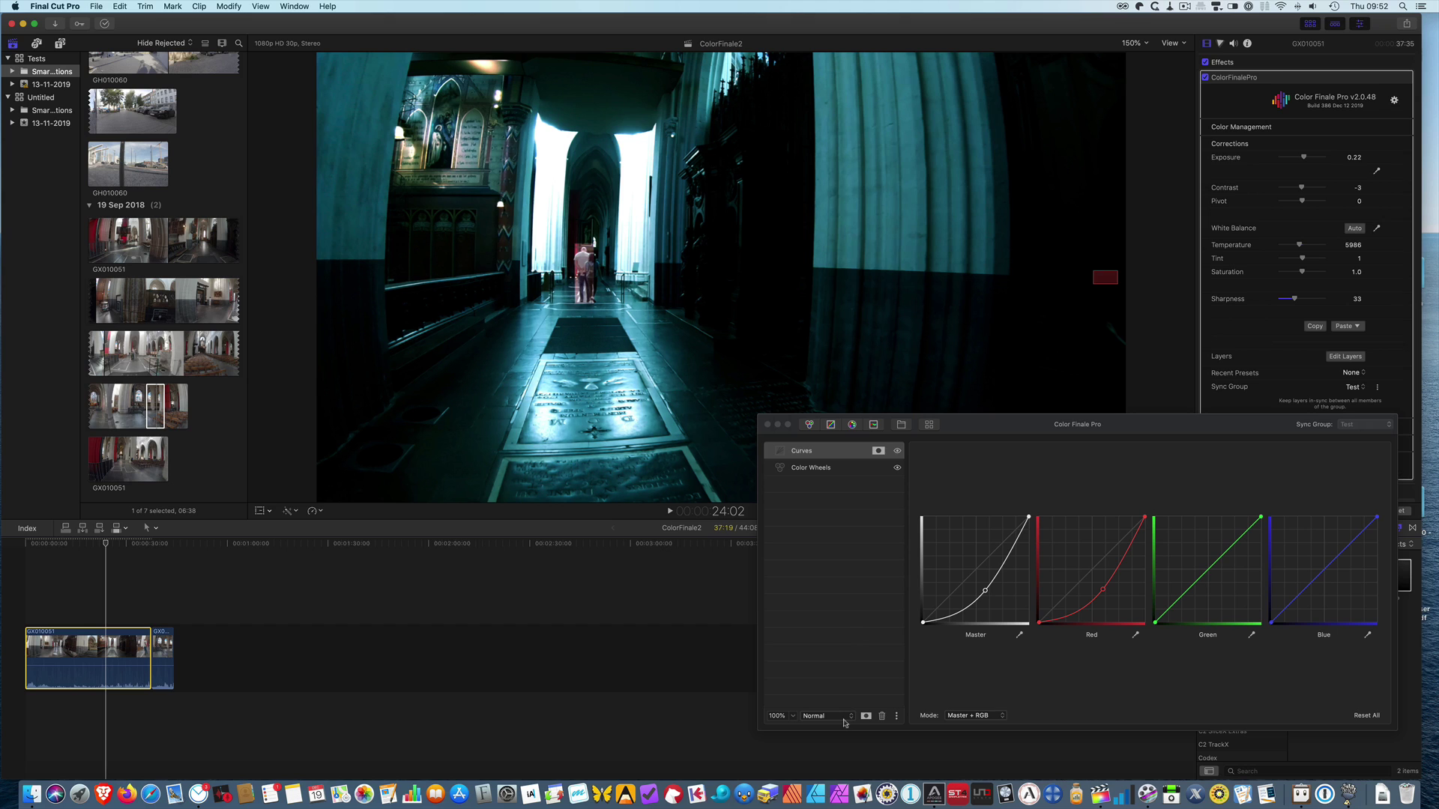
- Group the Curves and Color Wheels layers together
left_click(817, 471)
left_click(817, 471, "shift")
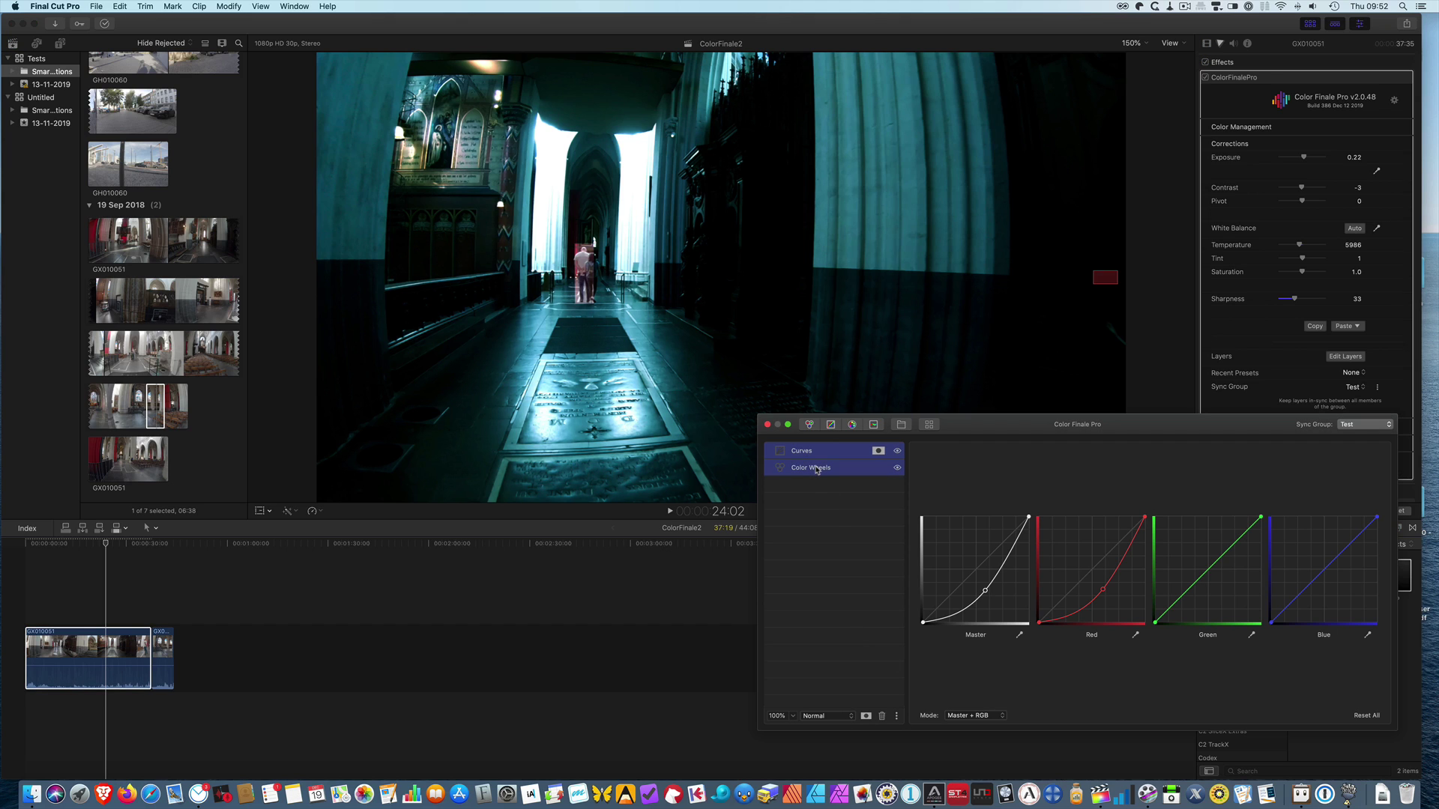
right_click(817, 471)
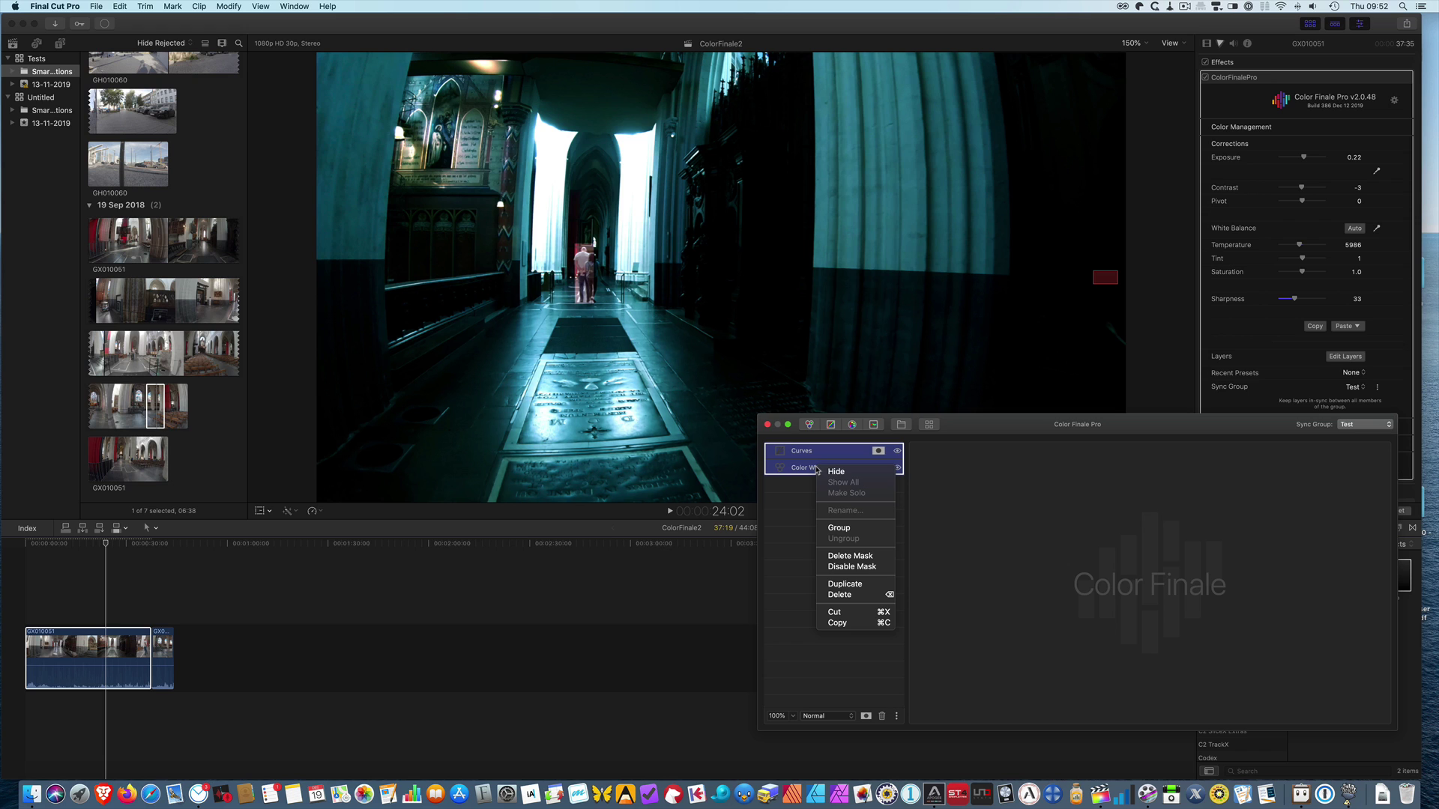
left_click(837, 528)
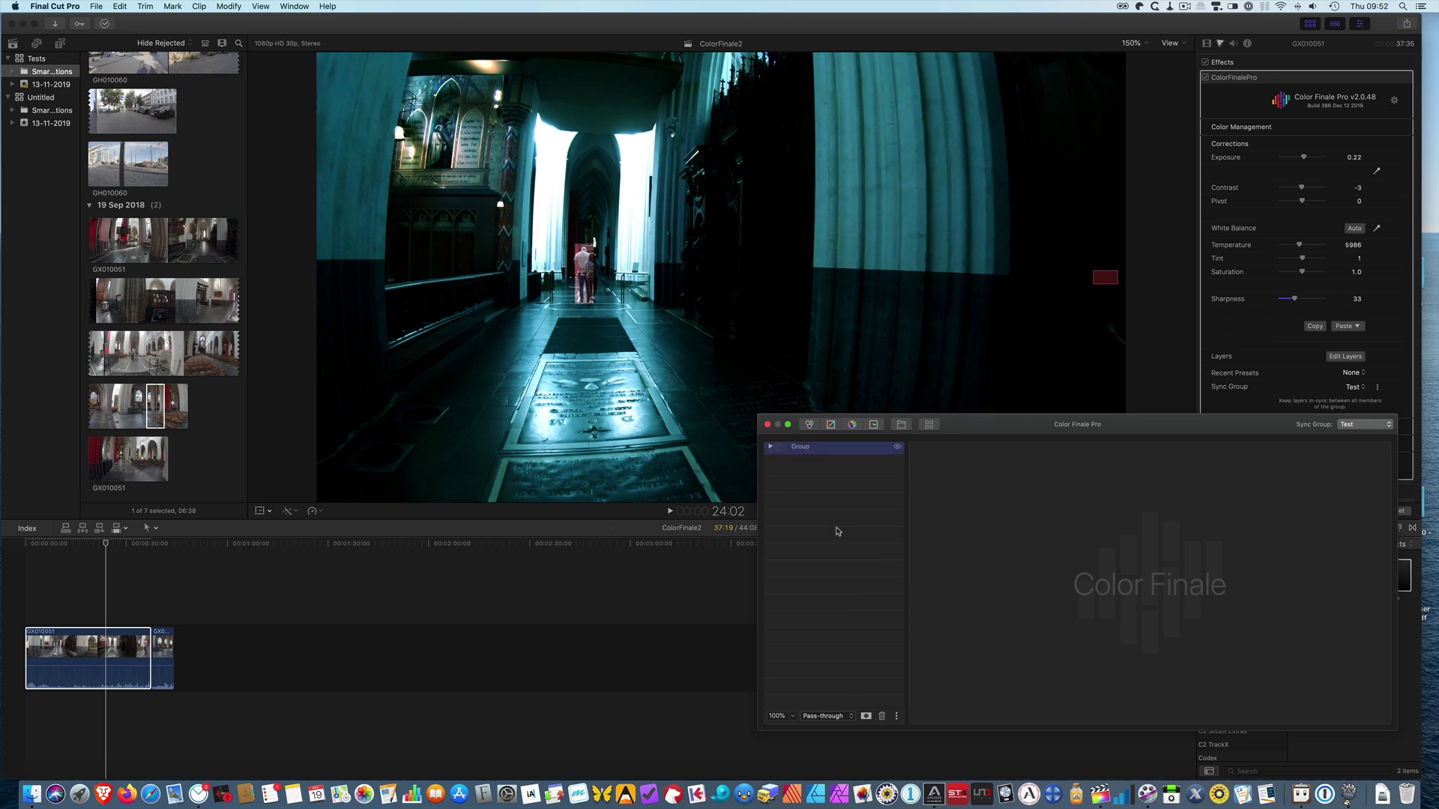
- Add a new empty group, solo it, and expand the group to show its layers
left_click(850, 477)
left_click(900, 426)
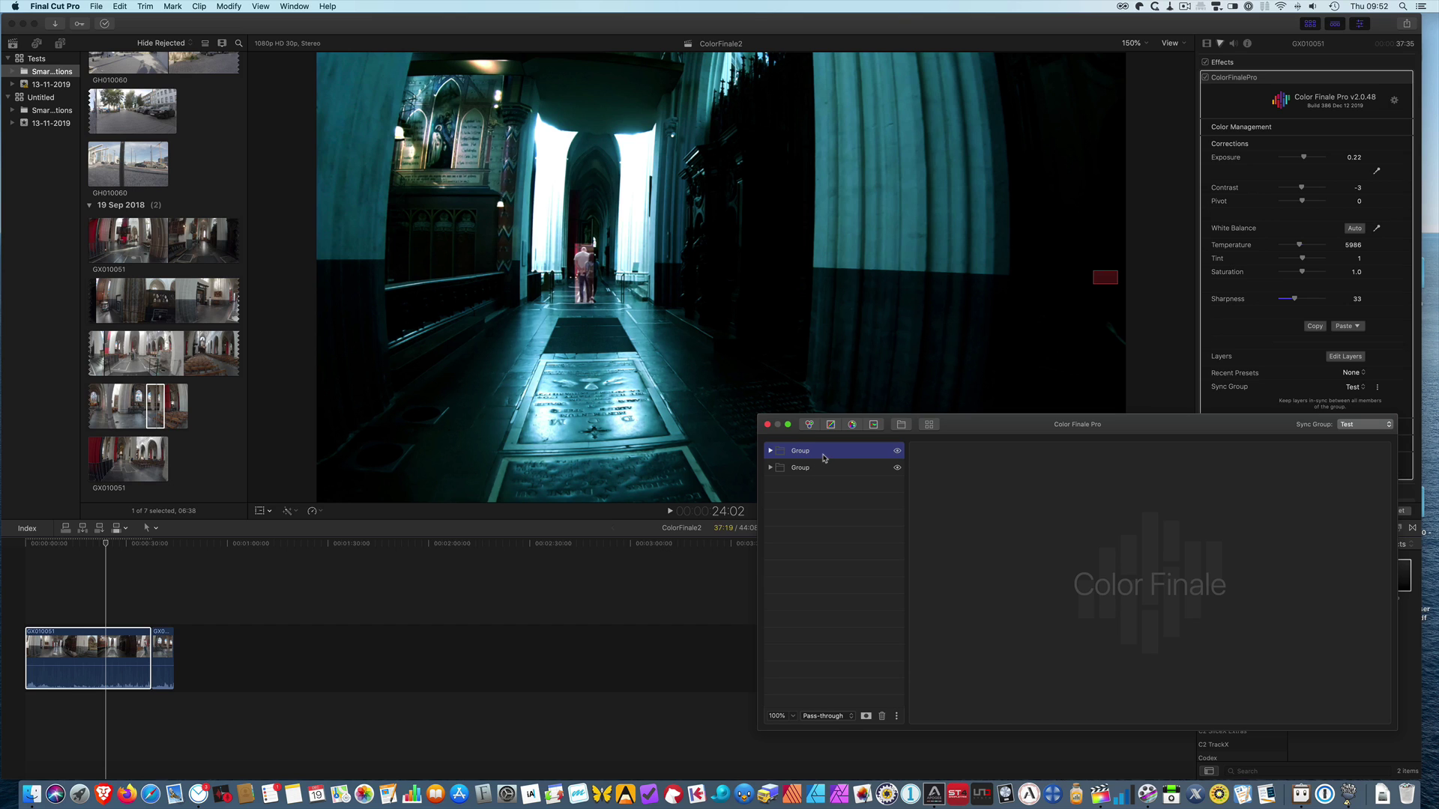
left_click(896, 717)
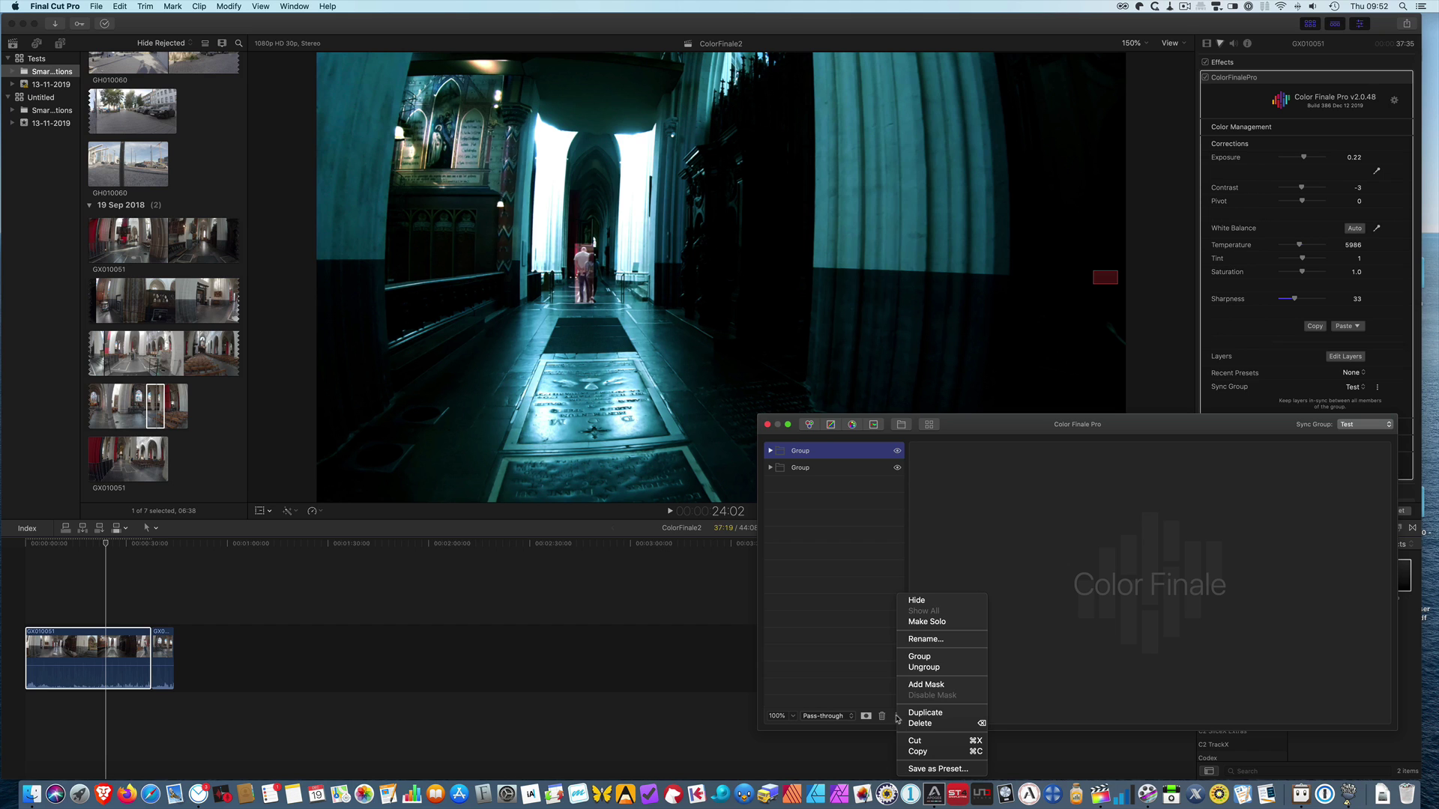
left_click(925, 622)
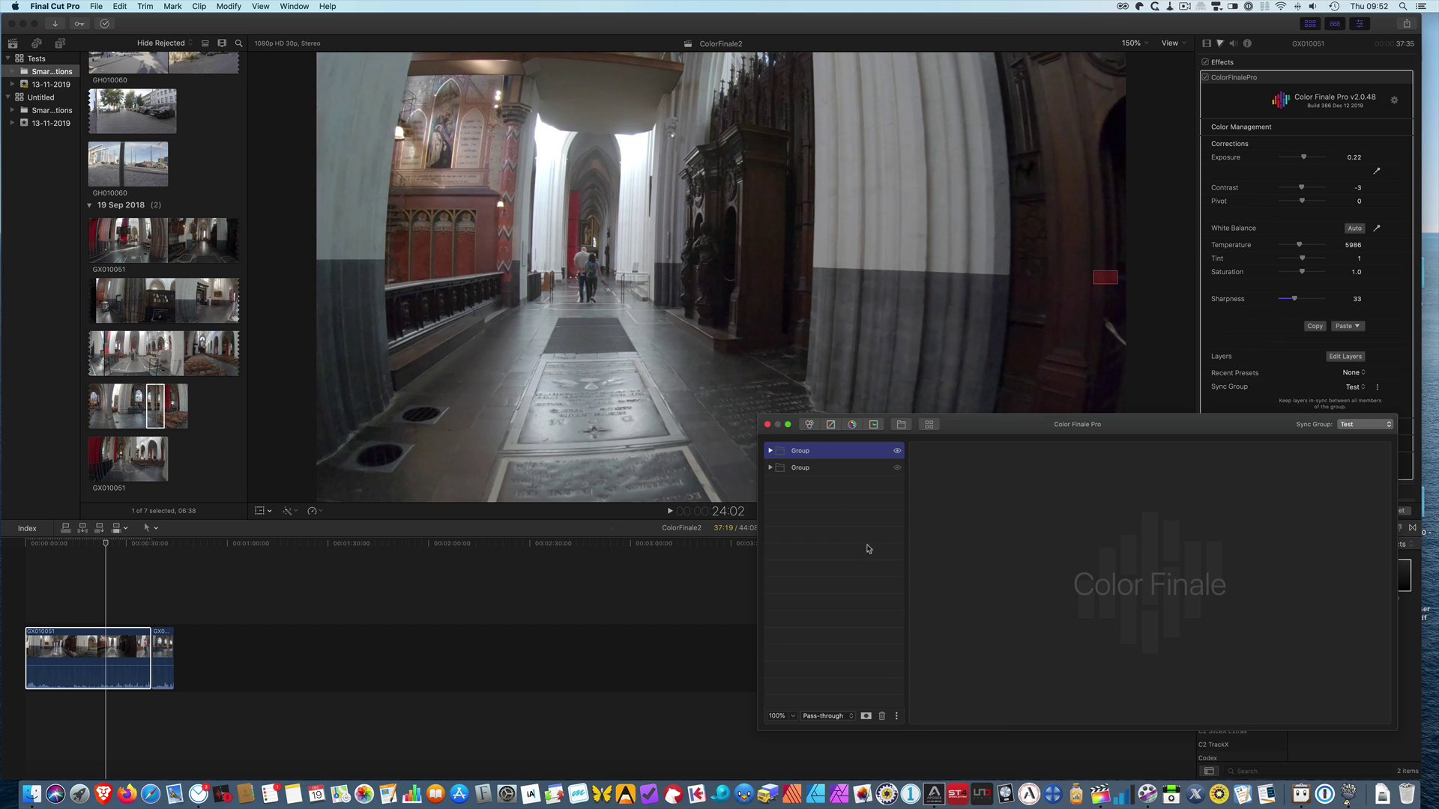
left_click(771, 468)
left_click(897, 717)
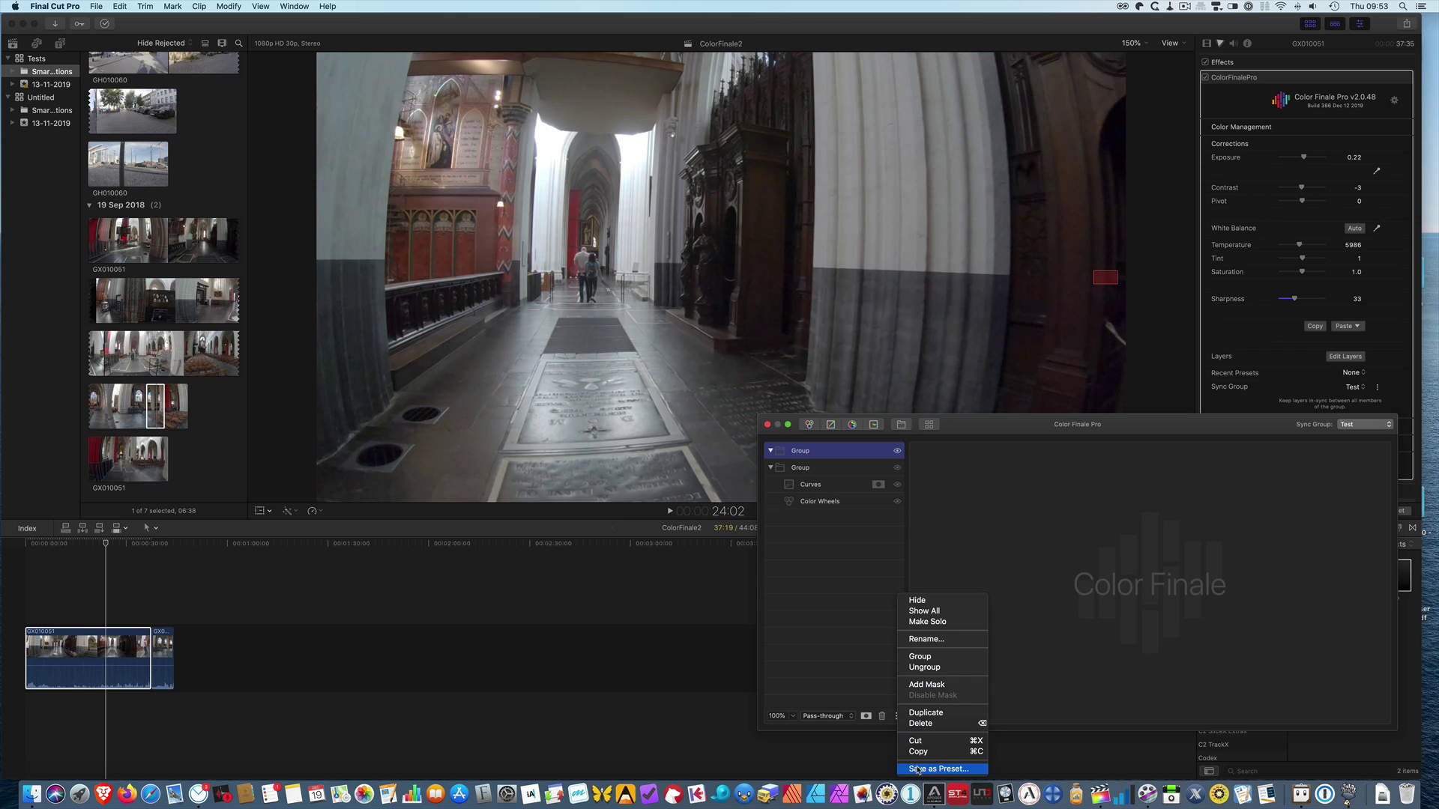
left_click(766, 426)
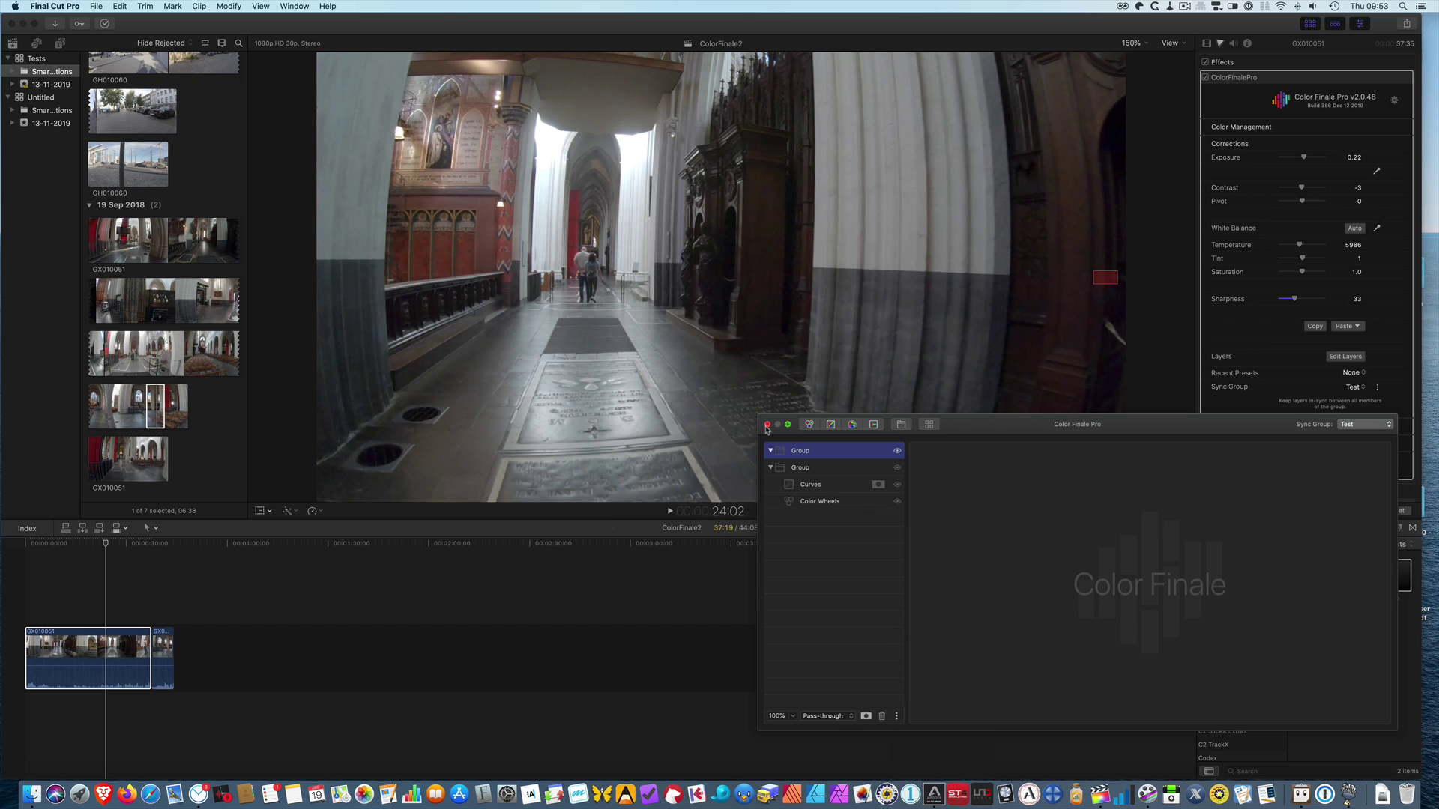
- Close the Color Finale Pro window, select the effect in the Inspector, and select both clips with Cmd+A
left_click(280, 604)
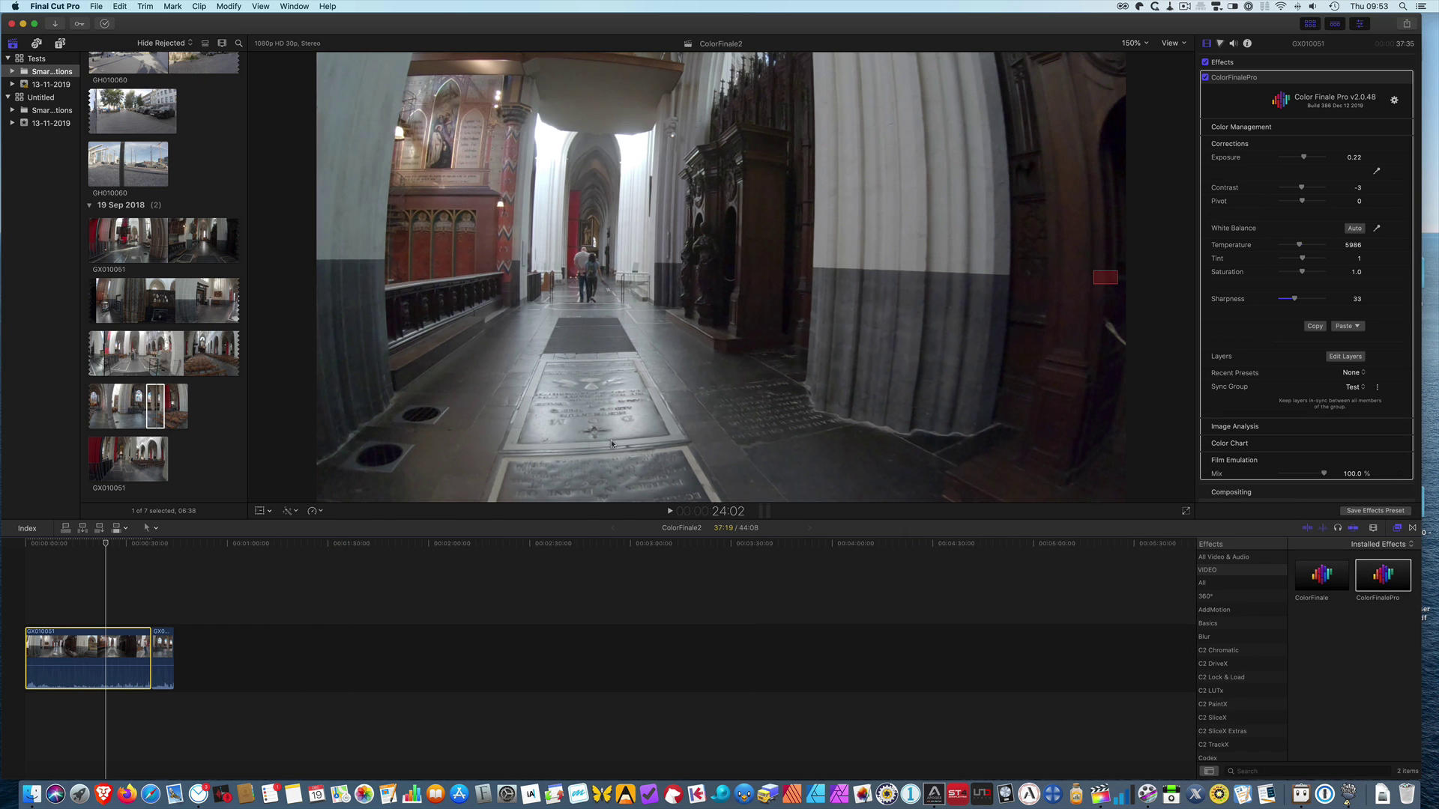
left_click(1275, 84)
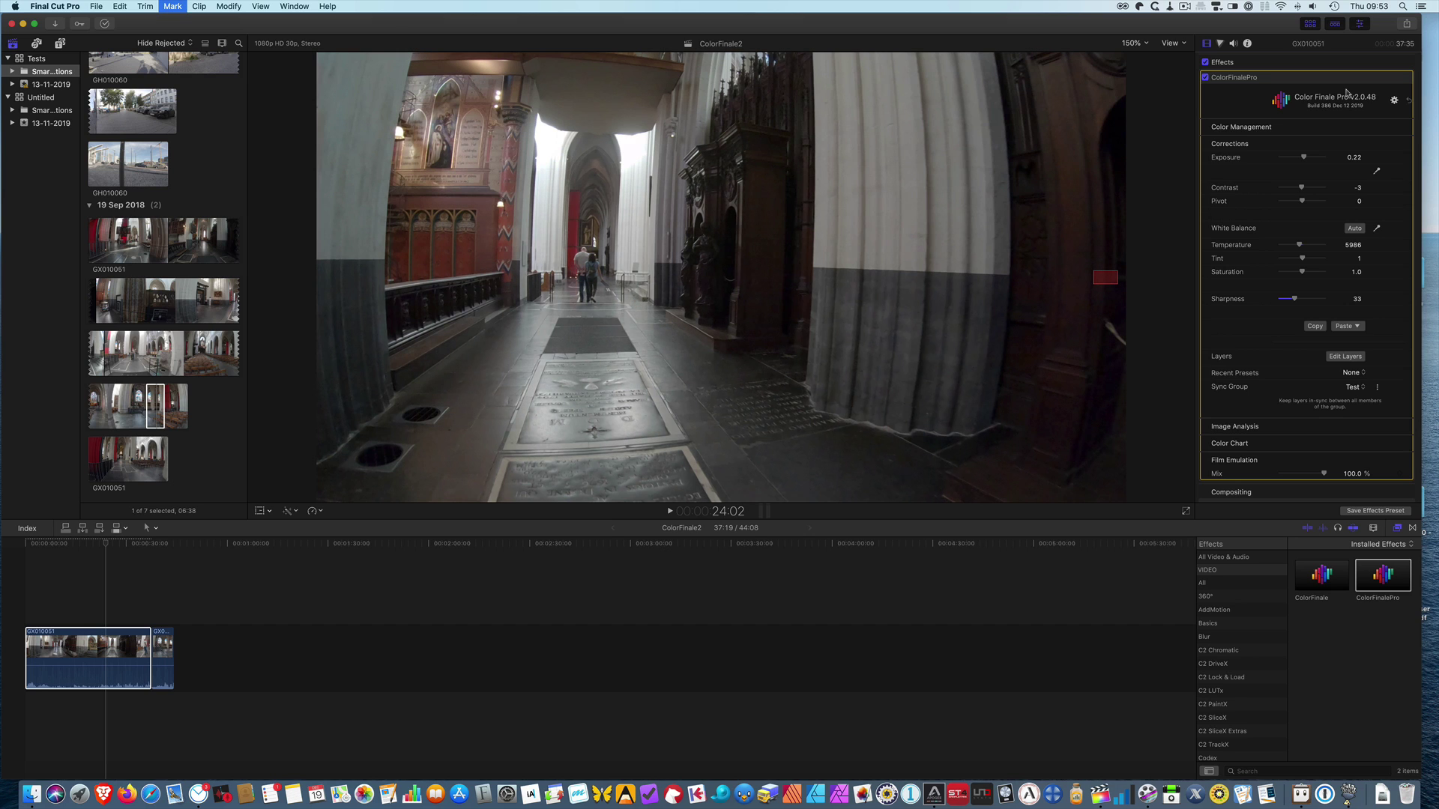
scroll(1347, 92, "down", 10)
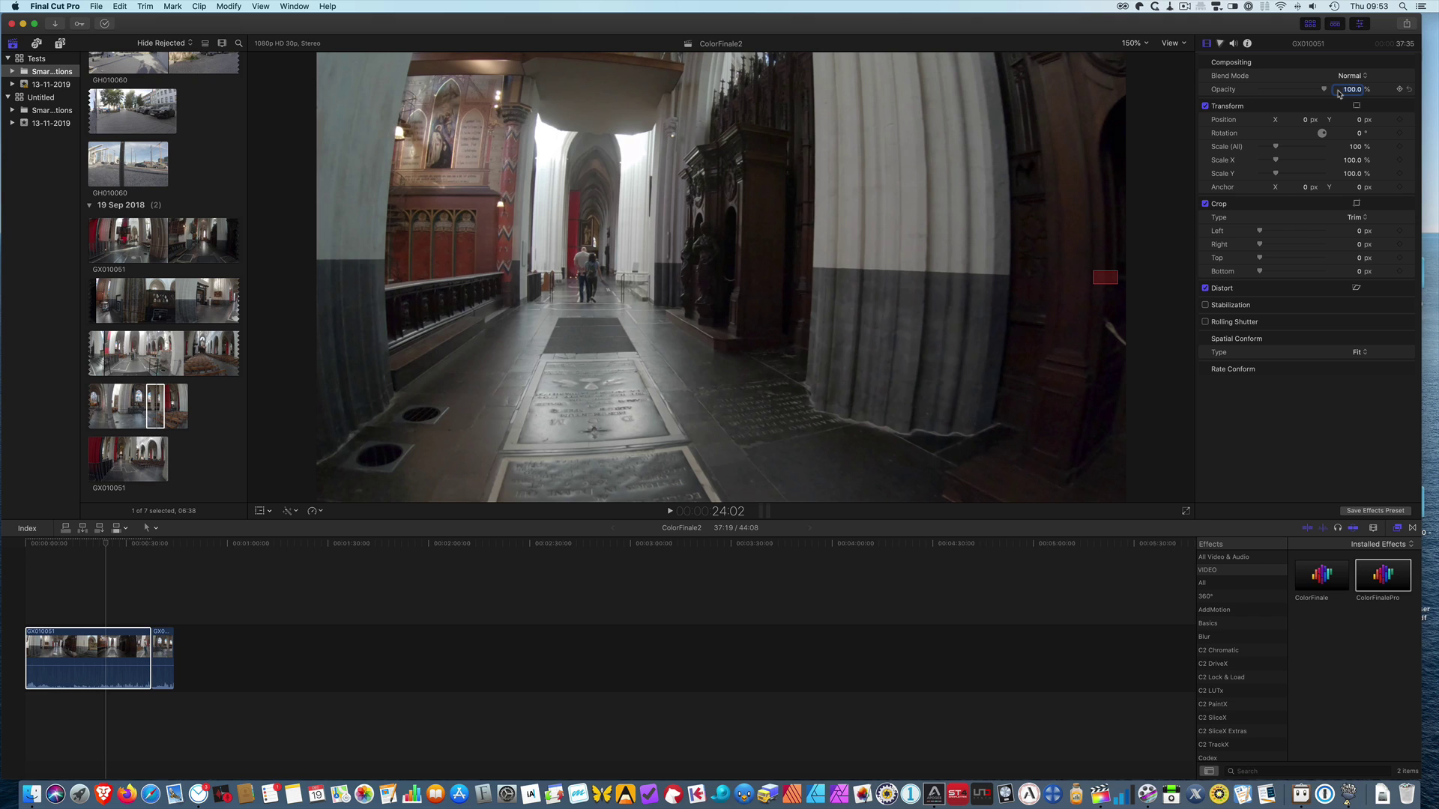
key("super+a")
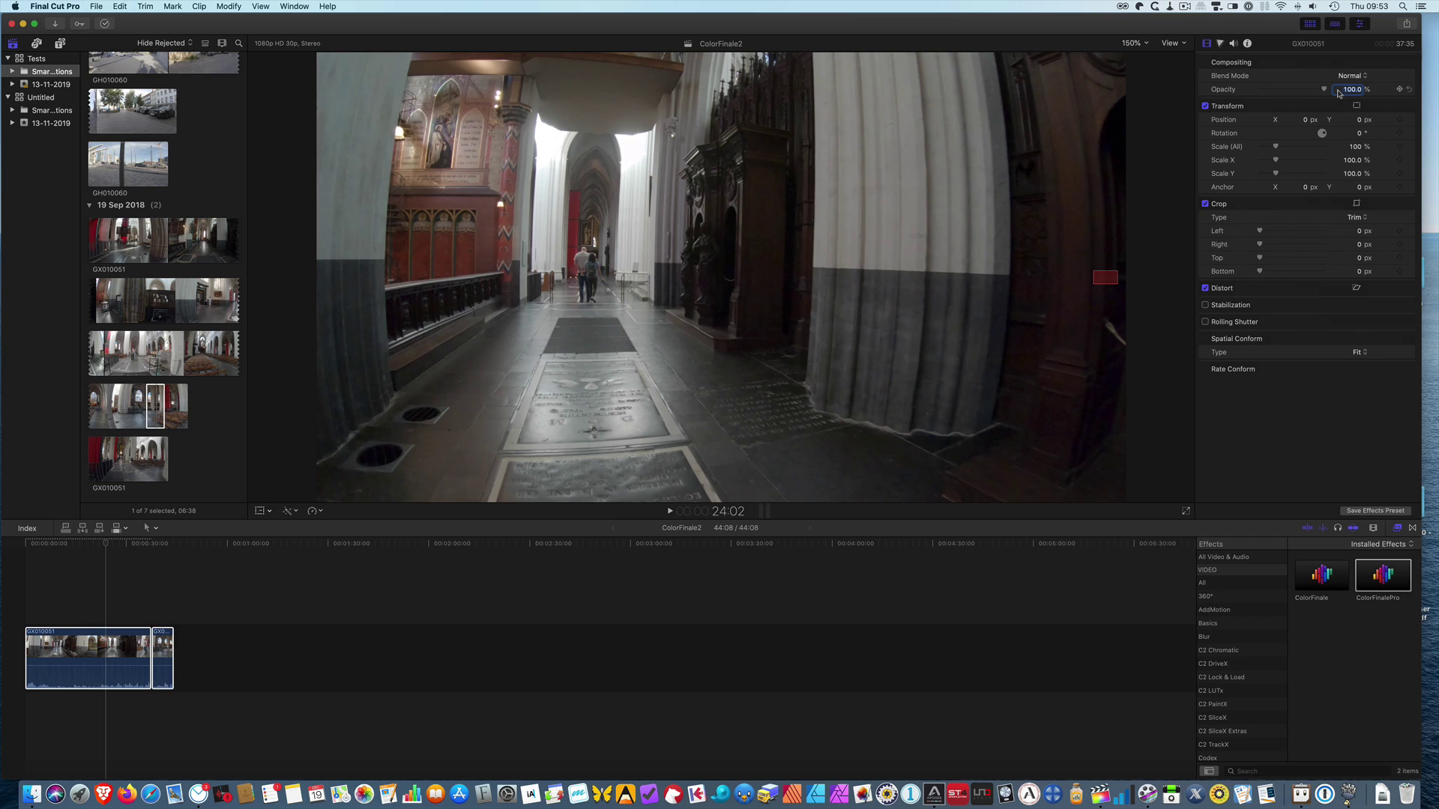